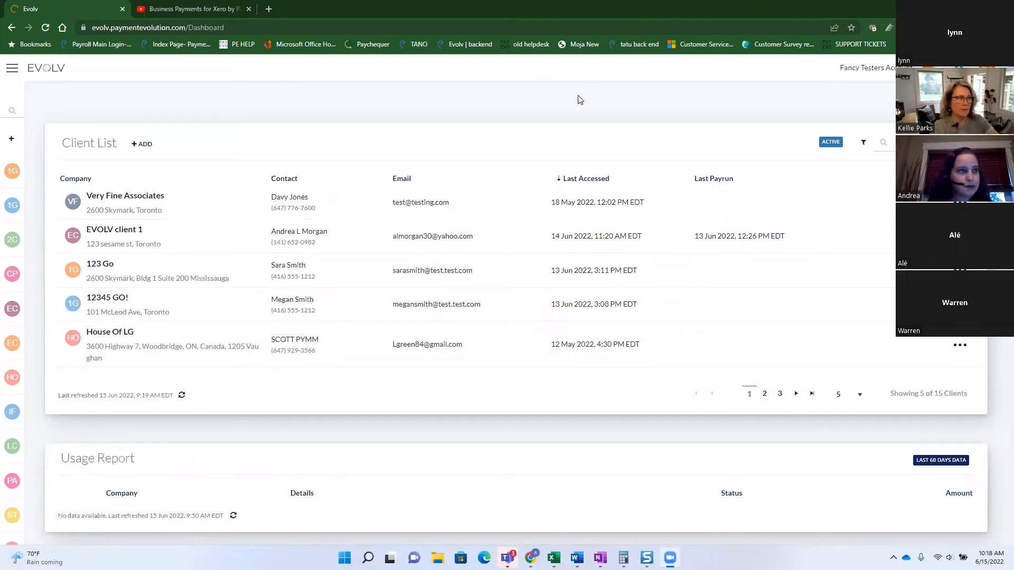
# Refresh the Evolv dashboard so it shows 5 of 15 active clients and the Usage Report.
pyautogui.click(45, 28)
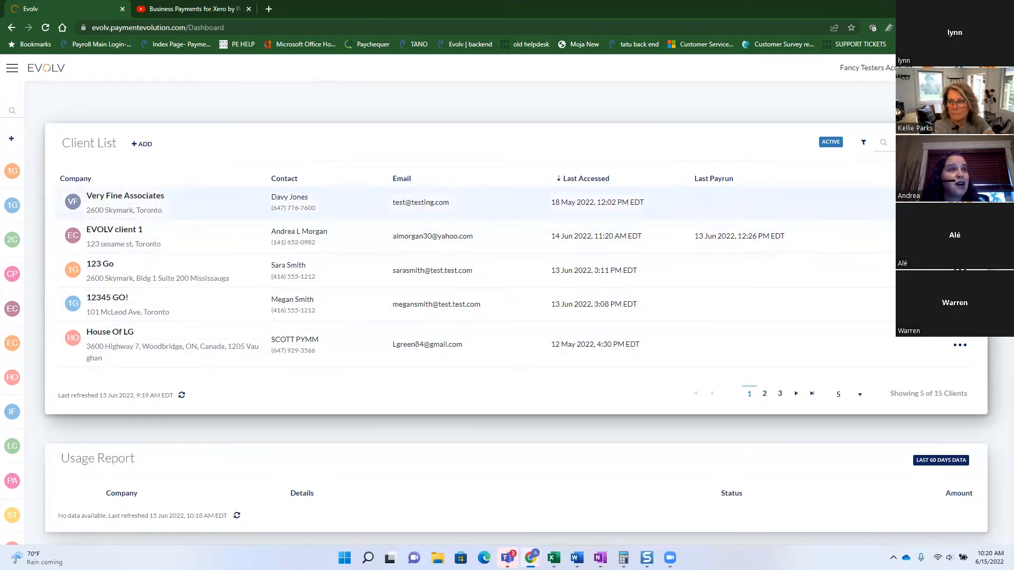
pyautogui.click(966, 353)
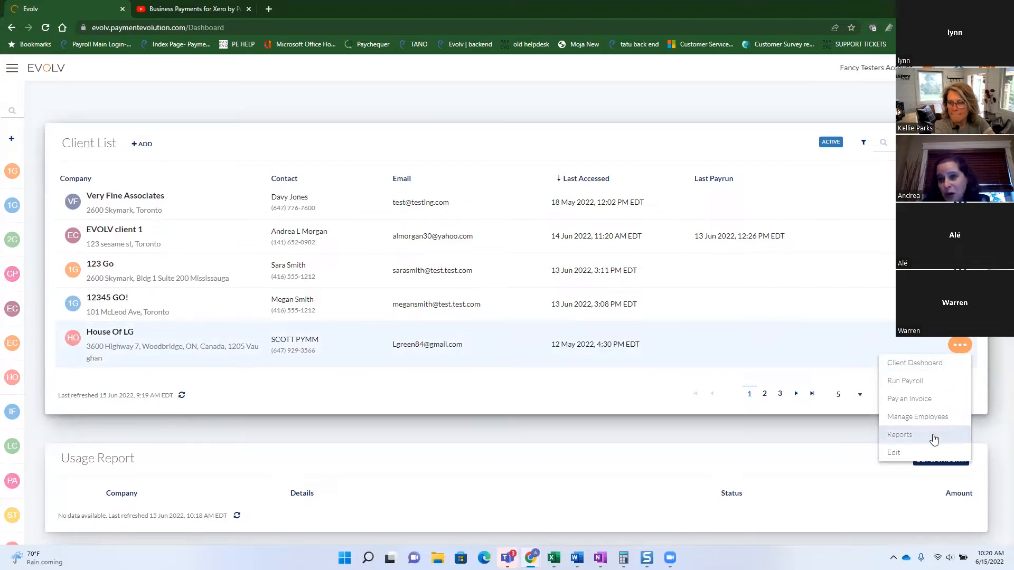
pyautogui.scroll(-4, 665, 194)
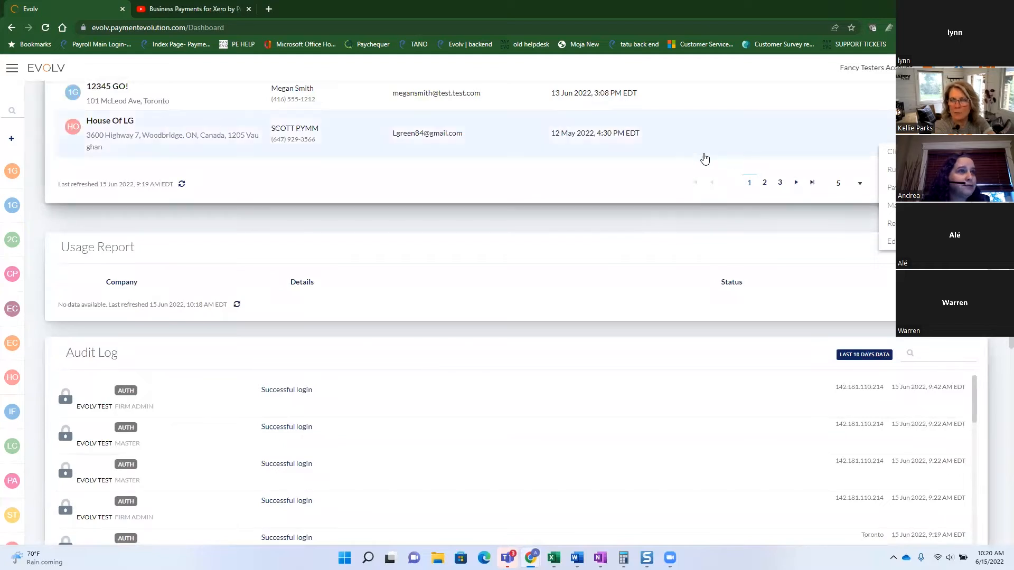
pyautogui.scroll(1, 687, 153)
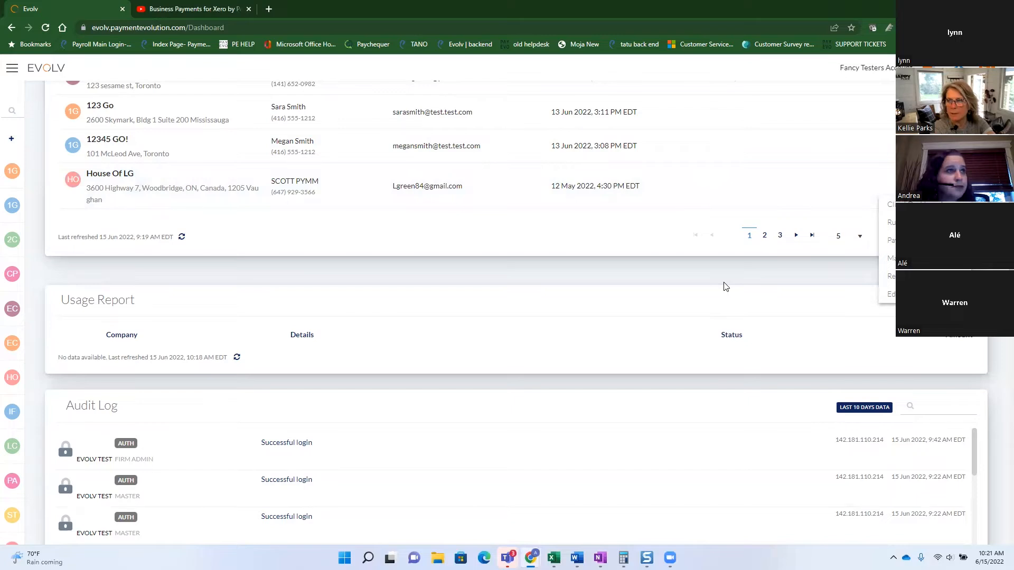
pyautogui.scroll(3, 704, 285)
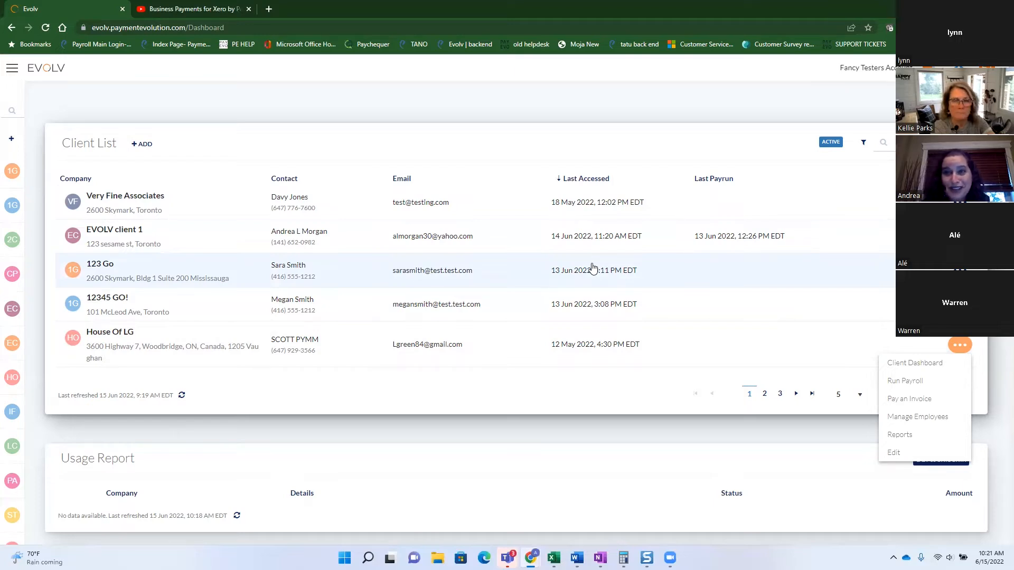
pyautogui.click(658, 120)
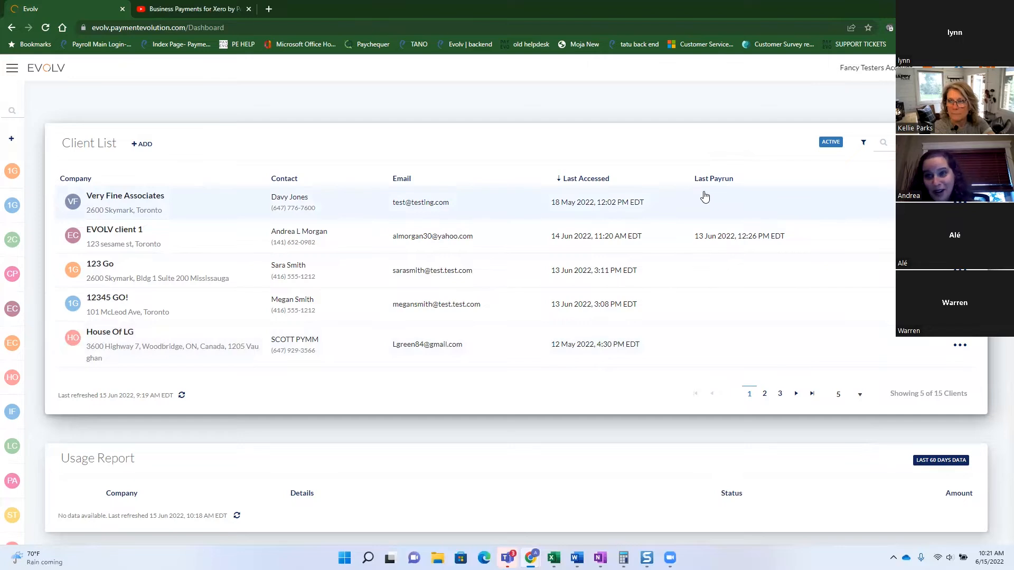
pyautogui.scroll(-2, 704, 208)
pyautogui.scroll(-3, 703, 213)
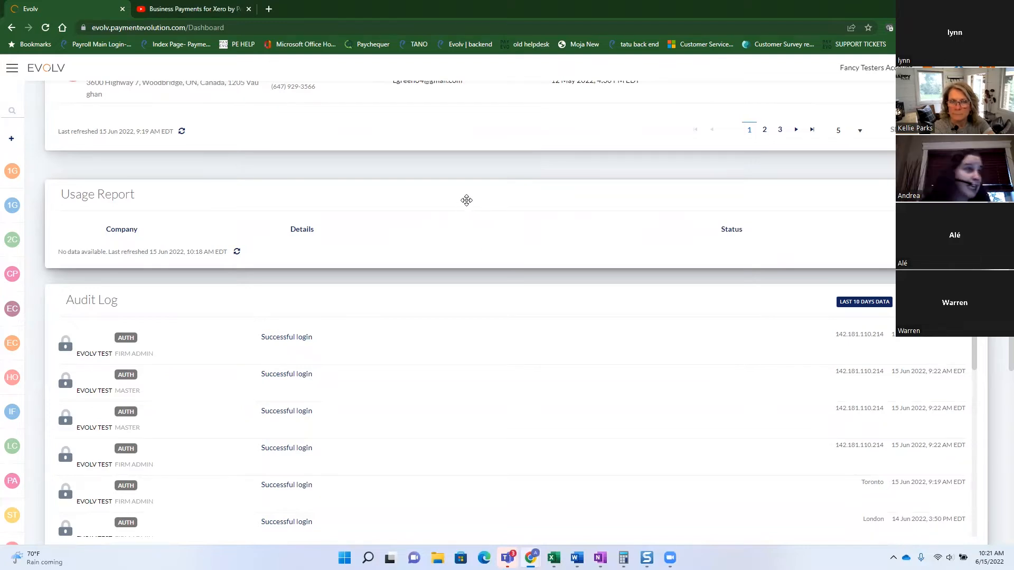
pyautogui.scroll(1, 464, 199)
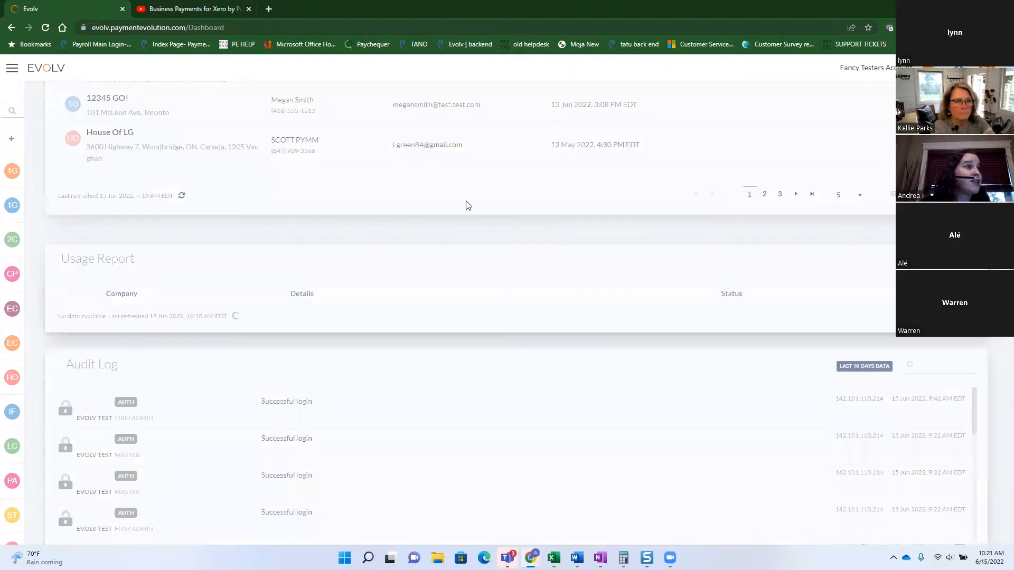
# Expand the Usage Report, load its 5 entries for 15-Apr-2022 to 15-Jun-2022, then close it.
pyautogui.click(271, 197)
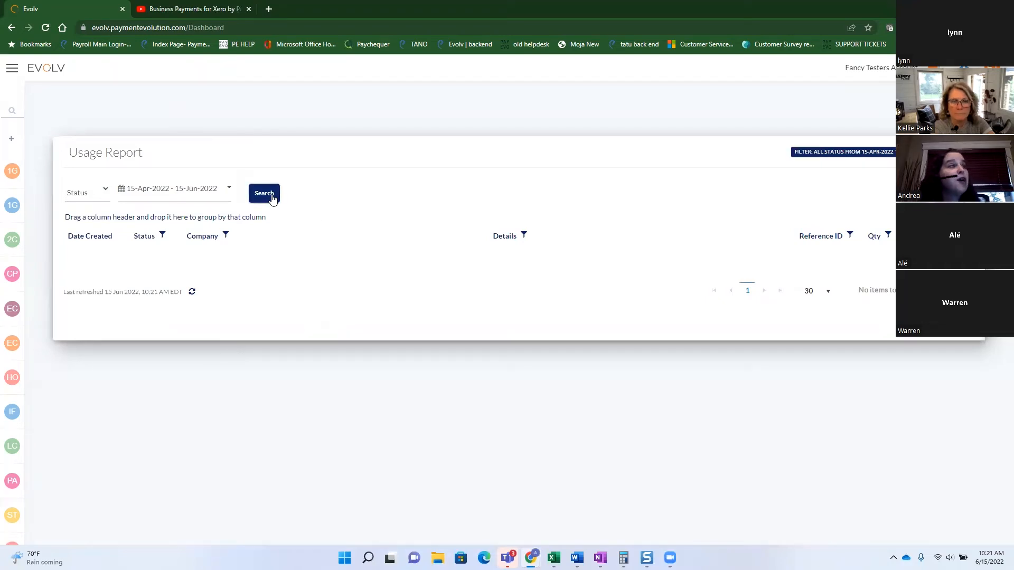
pyautogui.click(269, 199)
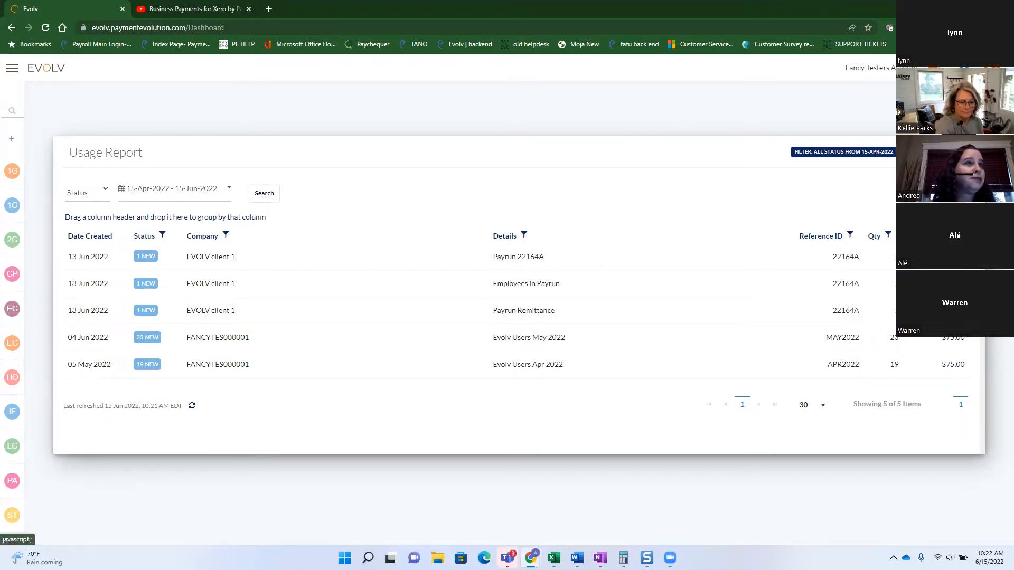
pyautogui.click(966, 152)
# Scroll down the dashboard to the Audit Log of 26 successful logins.
pyautogui.scroll(-7, 604, 287)
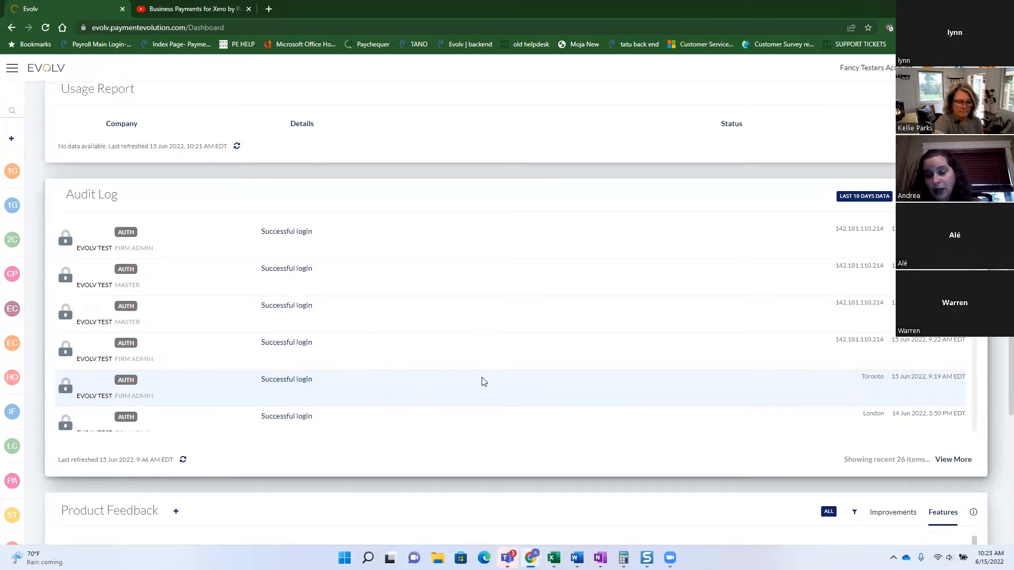
# Scroll down to Product Feedback and back up to the client table, Usage Report and Audit Log.
pyautogui.scroll(-3, 485, 381)
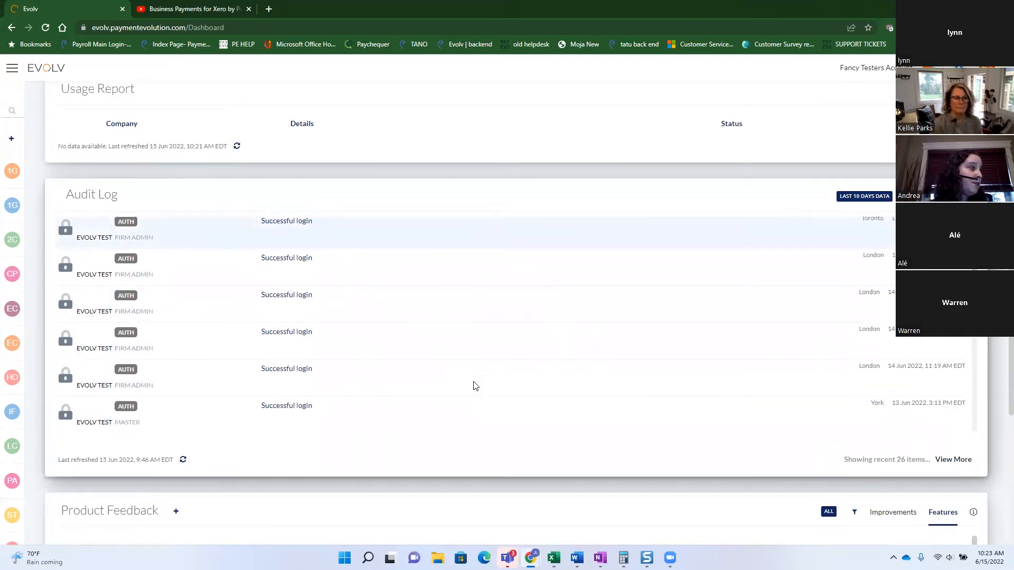
pyautogui.scroll(-1, 577, 464)
pyautogui.scroll(-5, 578, 476)
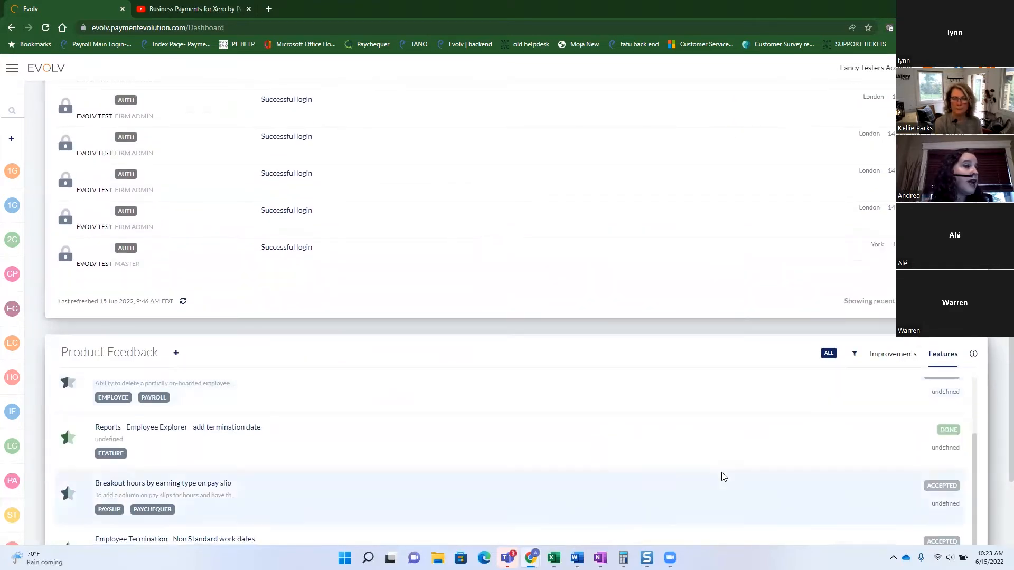
pyautogui.scroll(-2, 987, 391)
pyautogui.scroll(-1, 988, 394)
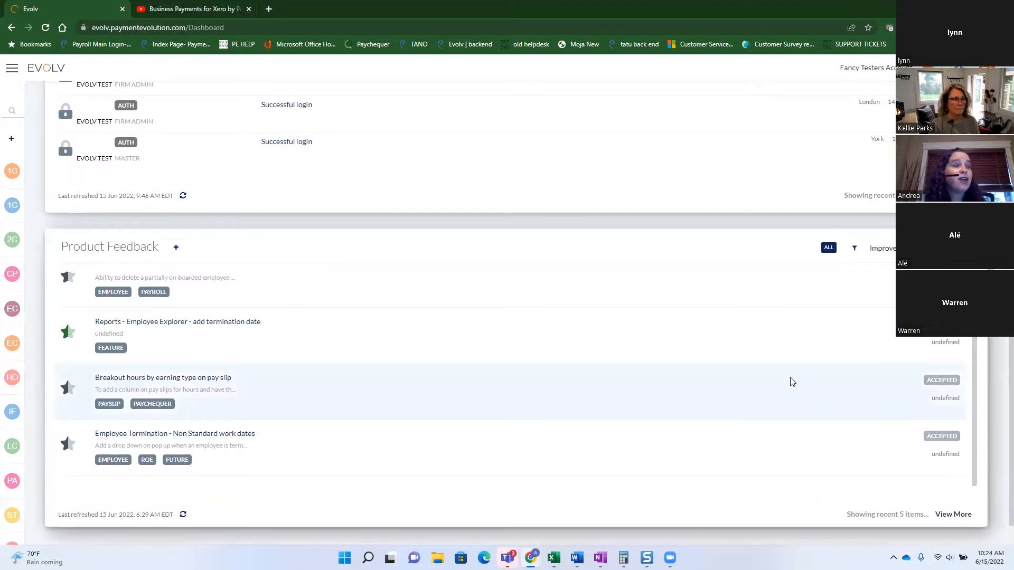
pyautogui.scroll(-1, 615, 373)
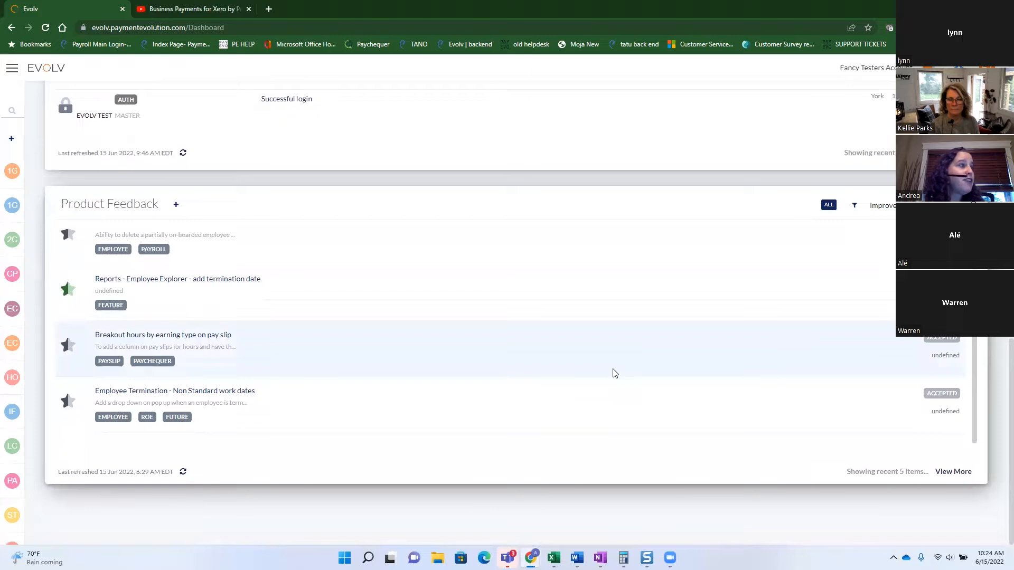
pyautogui.scroll(1, 614, 373)
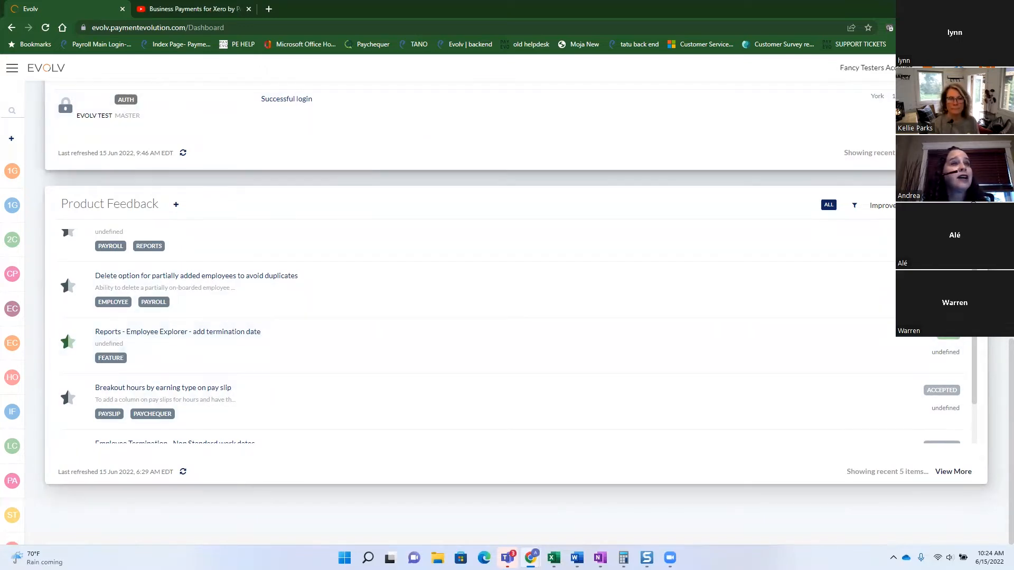
pyautogui.scroll(12, 507, 316)
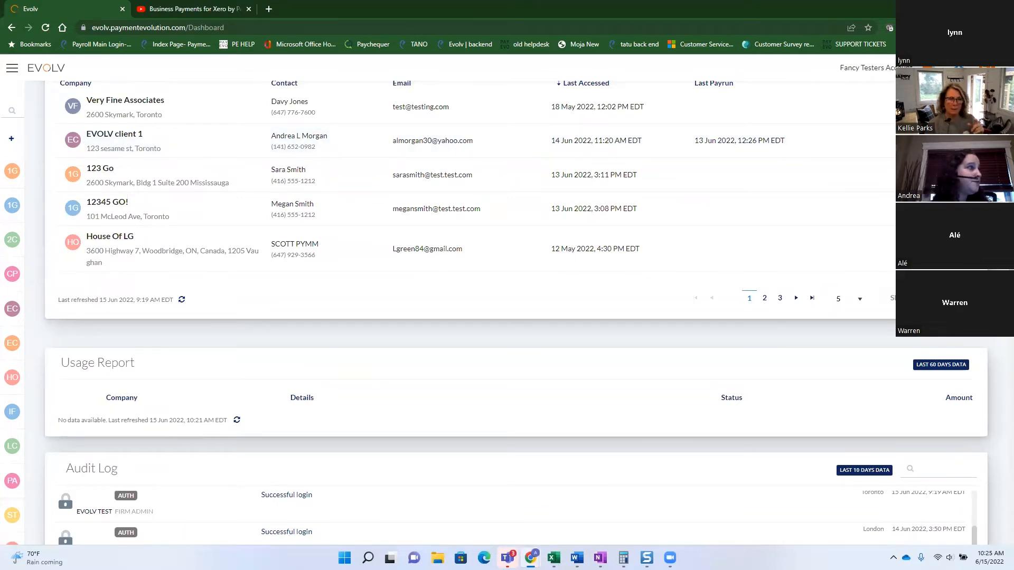
pyautogui.moveTo(24, 208)
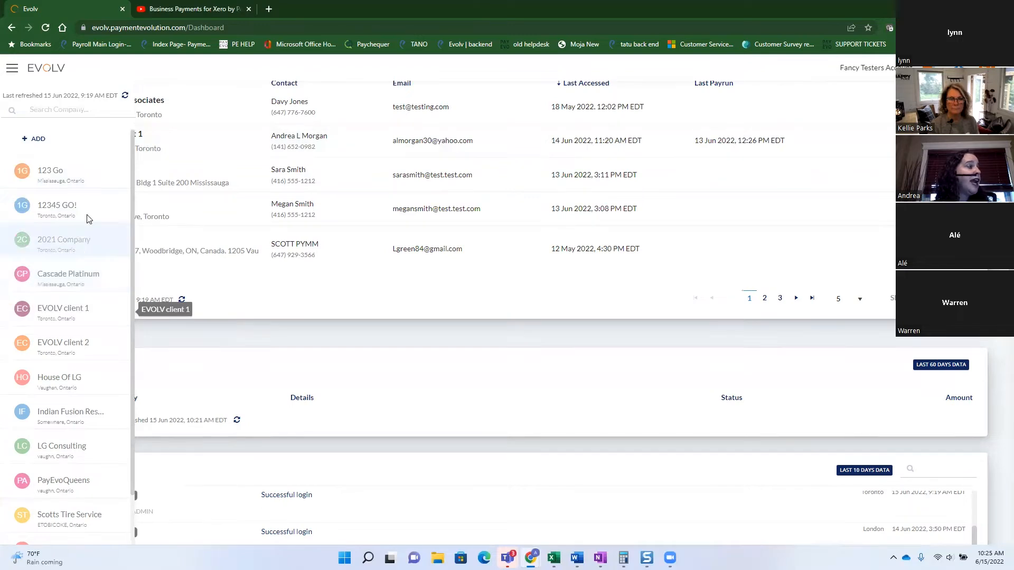
pyautogui.click(12, 69)
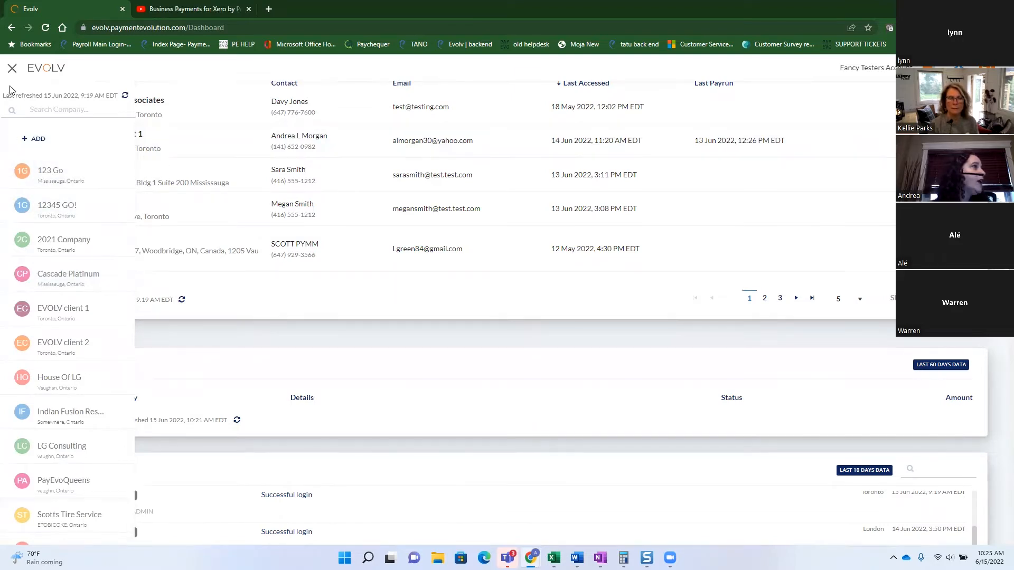
pyautogui.click(13, 68)
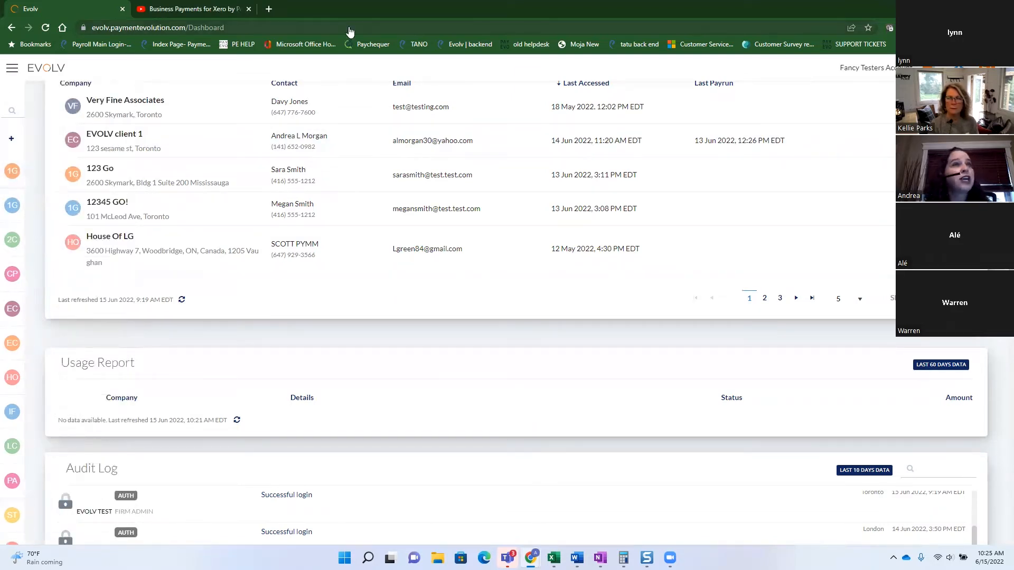
pyautogui.moveTo(928, 68)
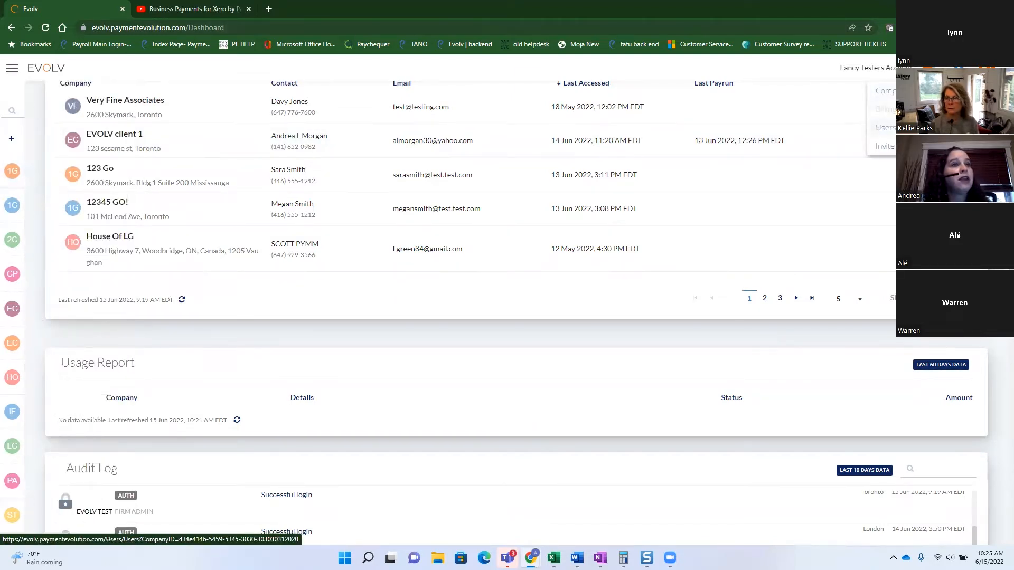
# Open the Users list and the actions for the first listed user.
pyautogui.click(885, 128)
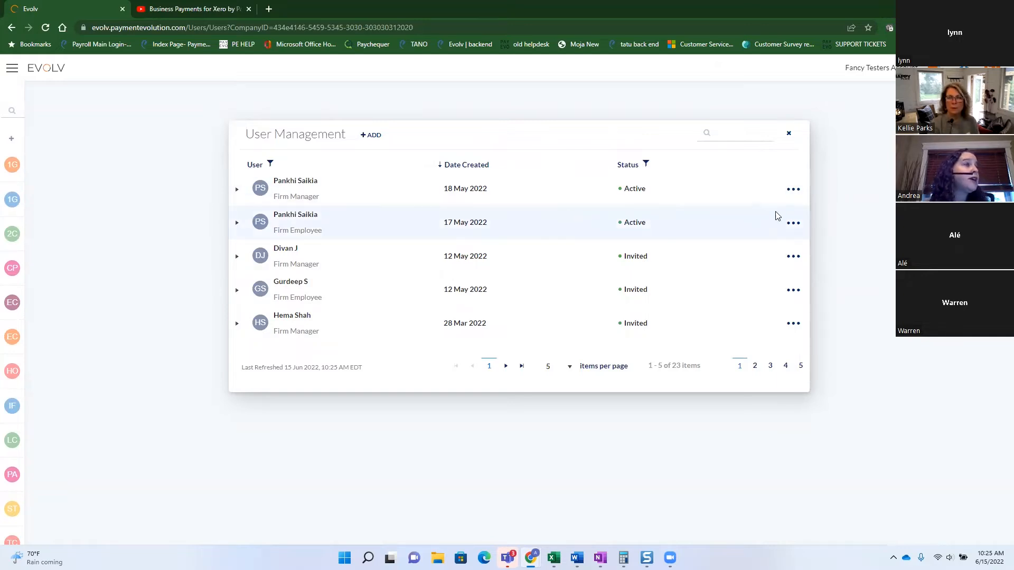
pyautogui.click(793, 189)
# Review the first user's company permission levels at 10 companies per page, then open their User Details.
pyautogui.click(762, 225)
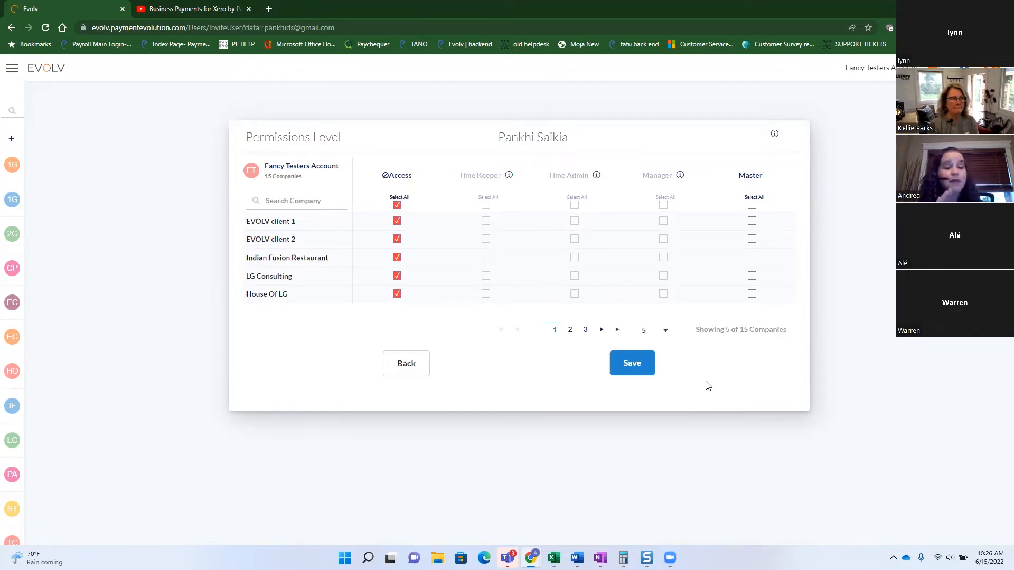
pyautogui.click(665, 330)
pyautogui.click(652, 359)
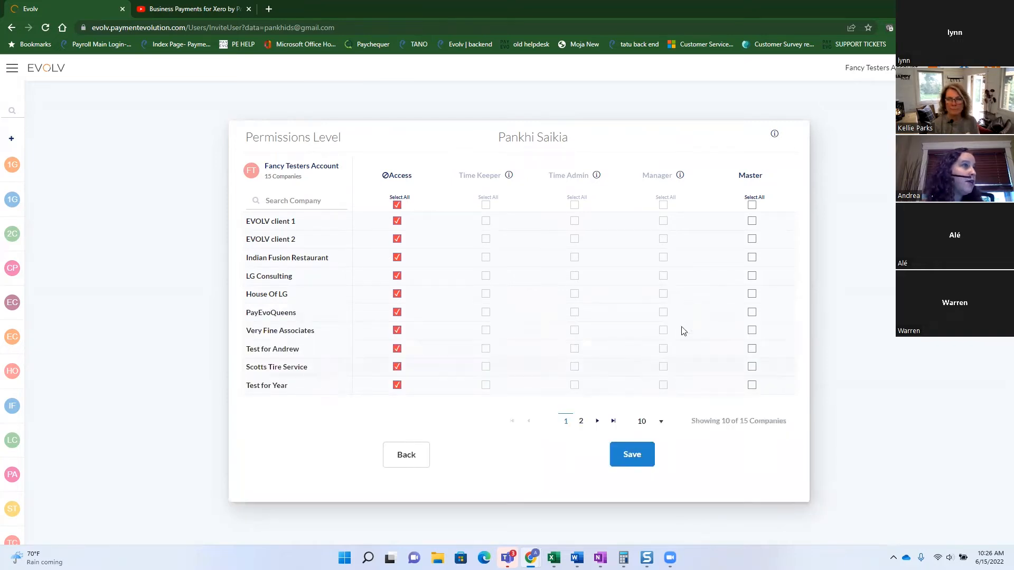
pyautogui.click(409, 456)
pyautogui.click(419, 414)
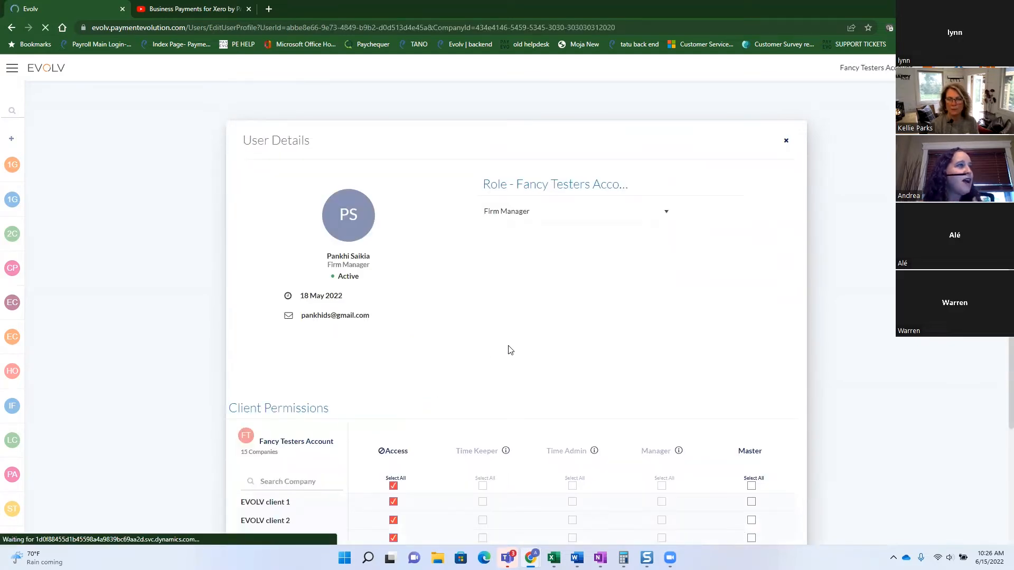
# Clear Master Select All and tick Master for EVOLV client 1, EVOLV client 2 and Indian Fusion Restaurant.
pyautogui.scroll(-2, 505, 350)
pyautogui.click(505, 347)
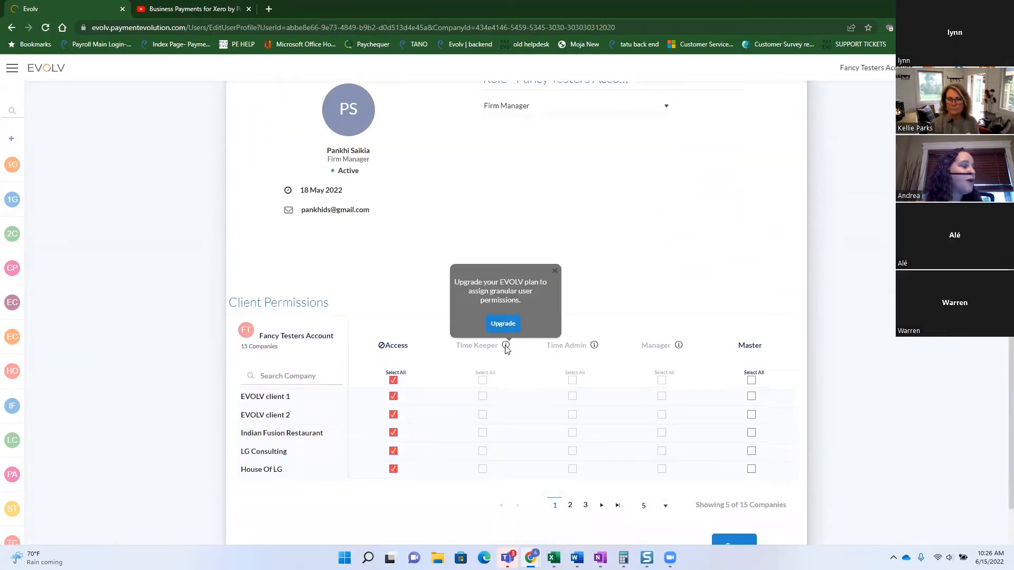
pyautogui.click(751, 383)
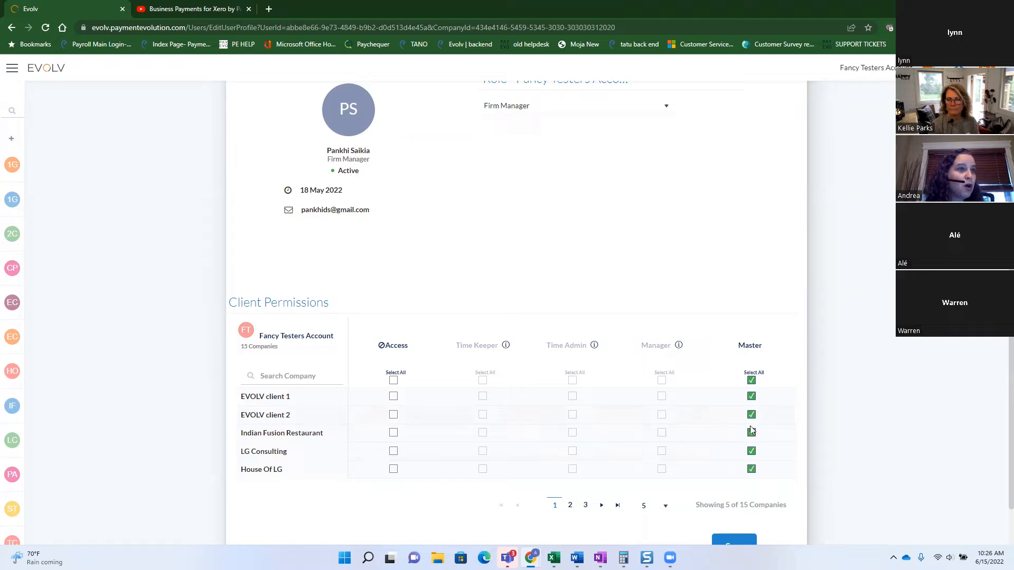
pyautogui.click(750, 380)
pyautogui.click(752, 396)
pyautogui.click(752, 414)
pyautogui.click(753, 433)
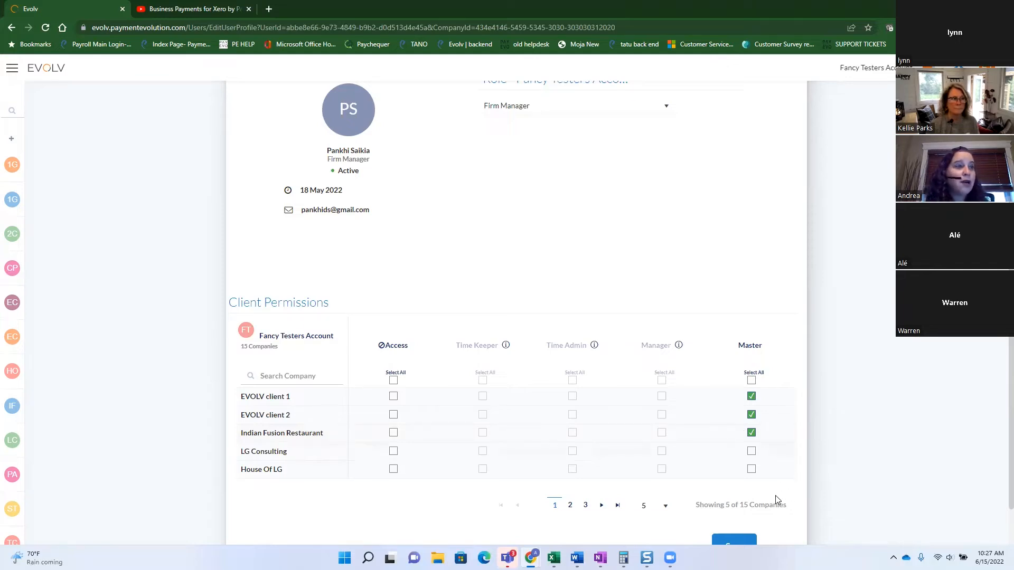
pyautogui.scroll(-1, 775, 495)
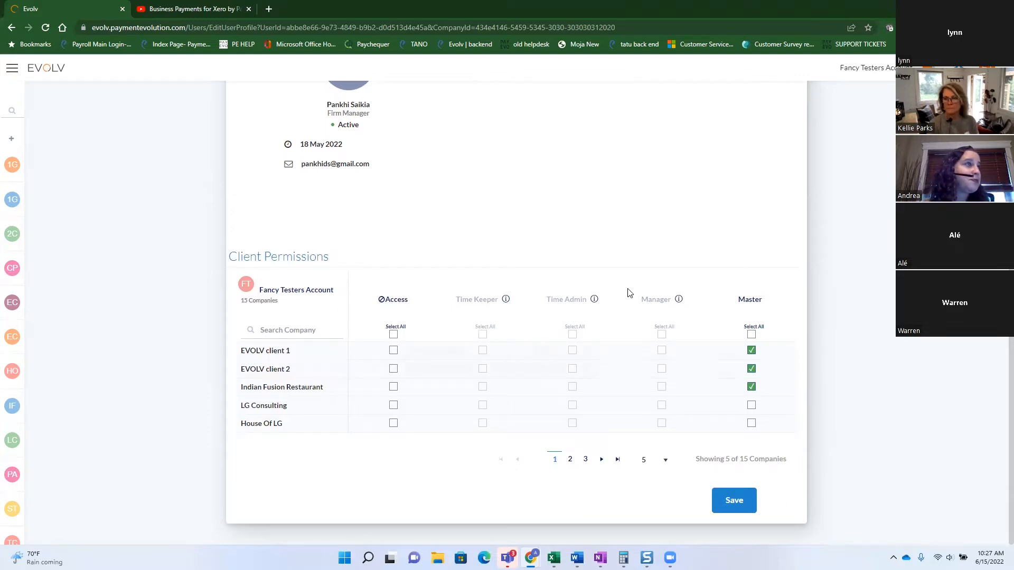
pyautogui.scroll(3, 628, 290)
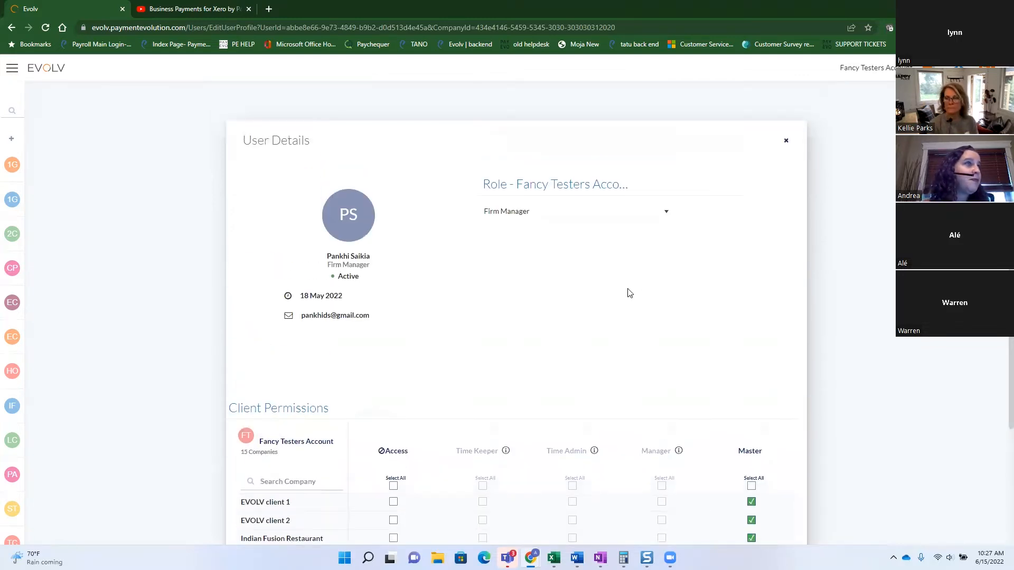
# Close User Details and open EVOLV client 1's dashboard from the Dashboard's Client List.
pyautogui.click(785, 139)
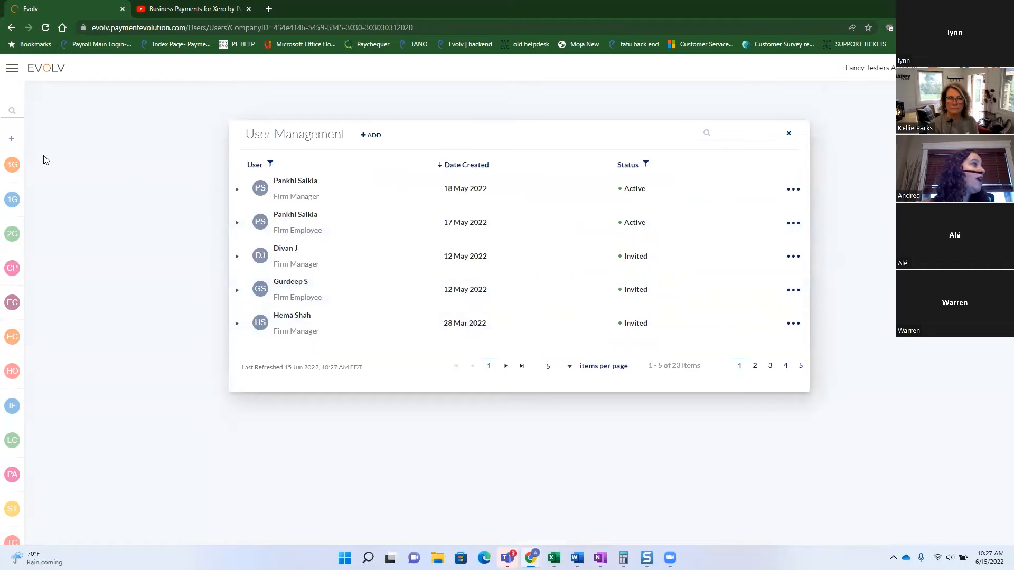
pyautogui.click(88, 92)
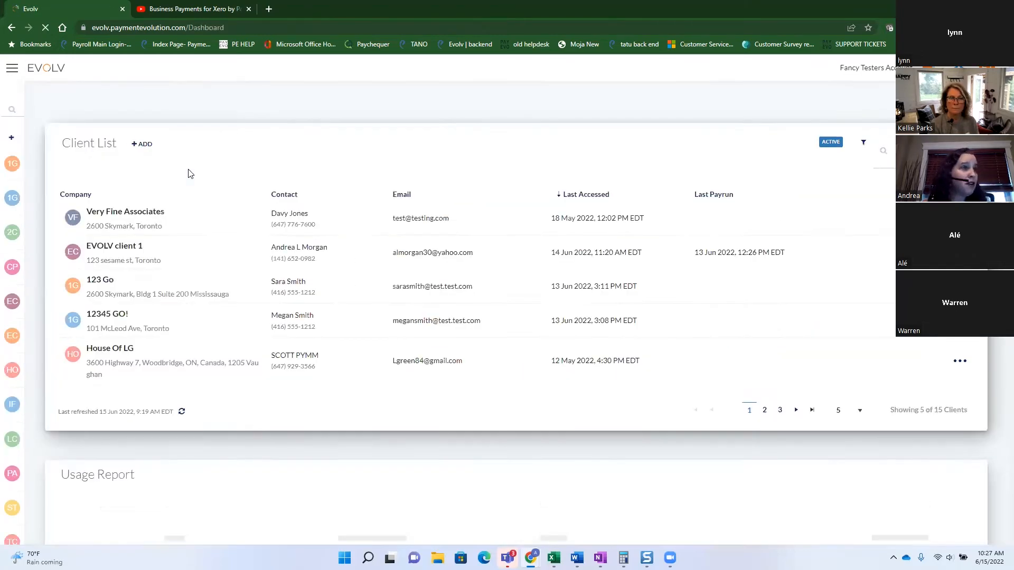
pyautogui.click(205, 244)
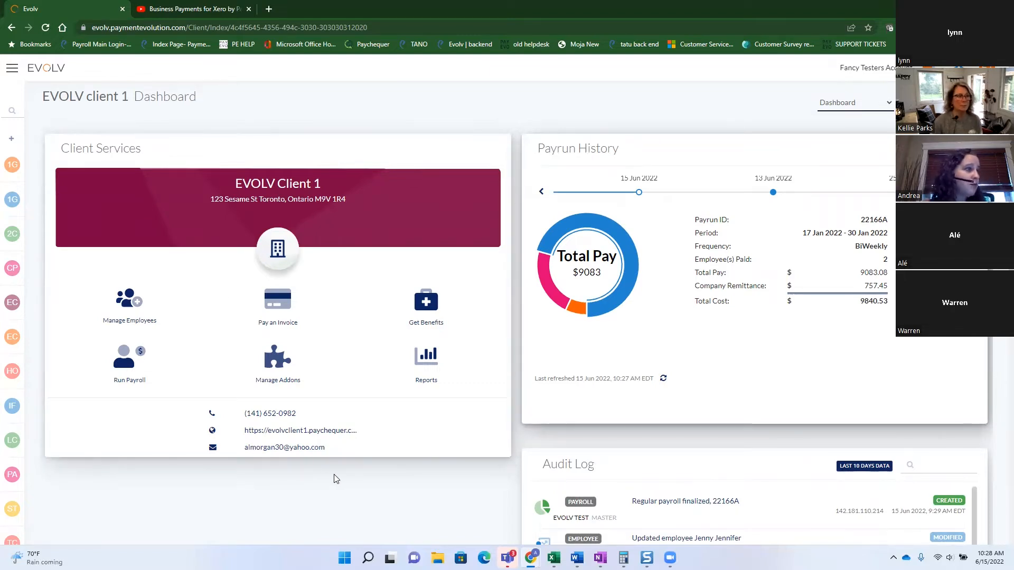
# Scroll EVOLV client 1's dashboard past payrun 22166A down to the Audit Log.
pyautogui.scroll(-1, 335, 475)
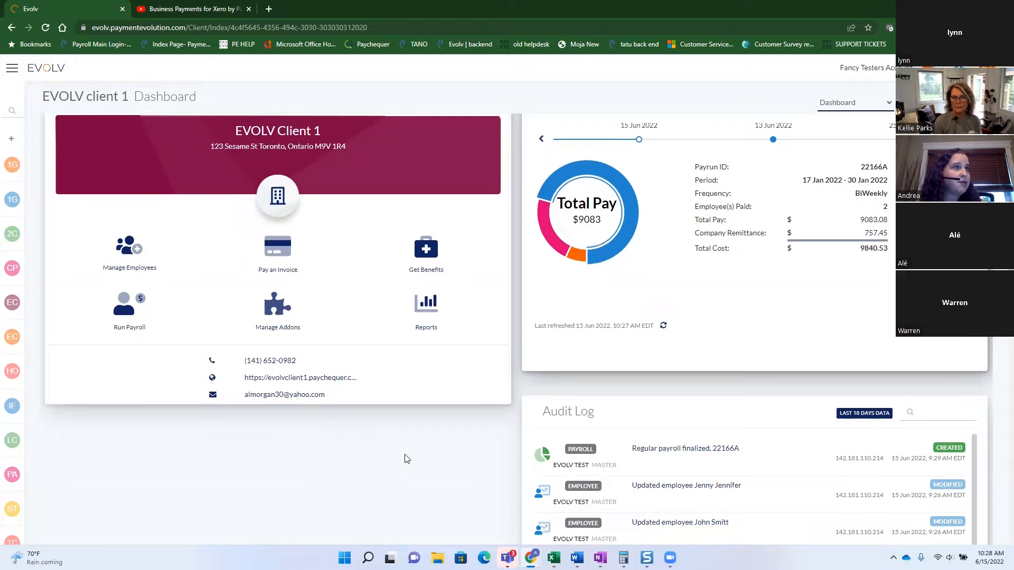
pyautogui.scroll(1, 437, 449)
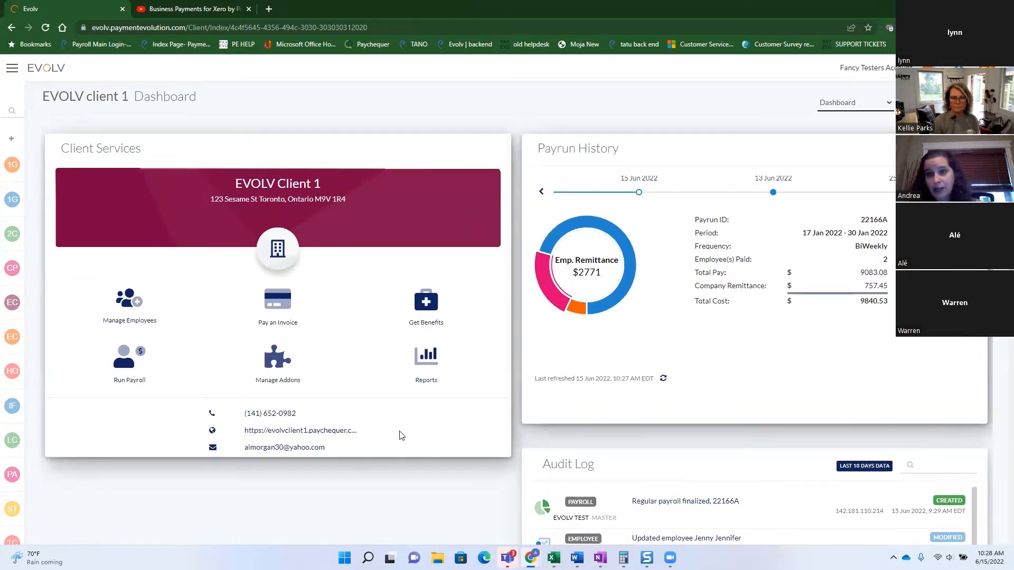
pyautogui.scroll(-1, 401, 436)
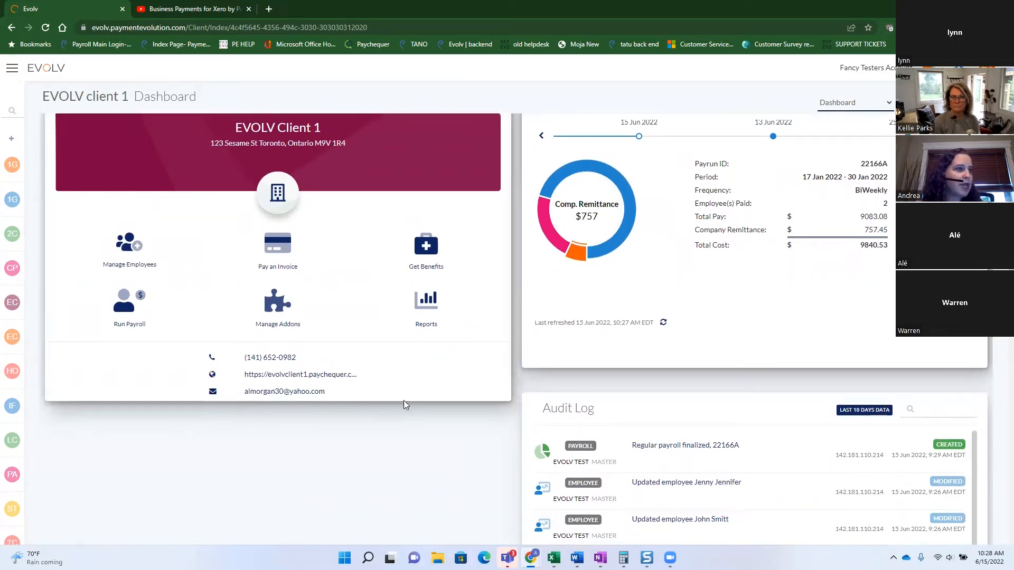
pyautogui.scroll(-4, 557, 416)
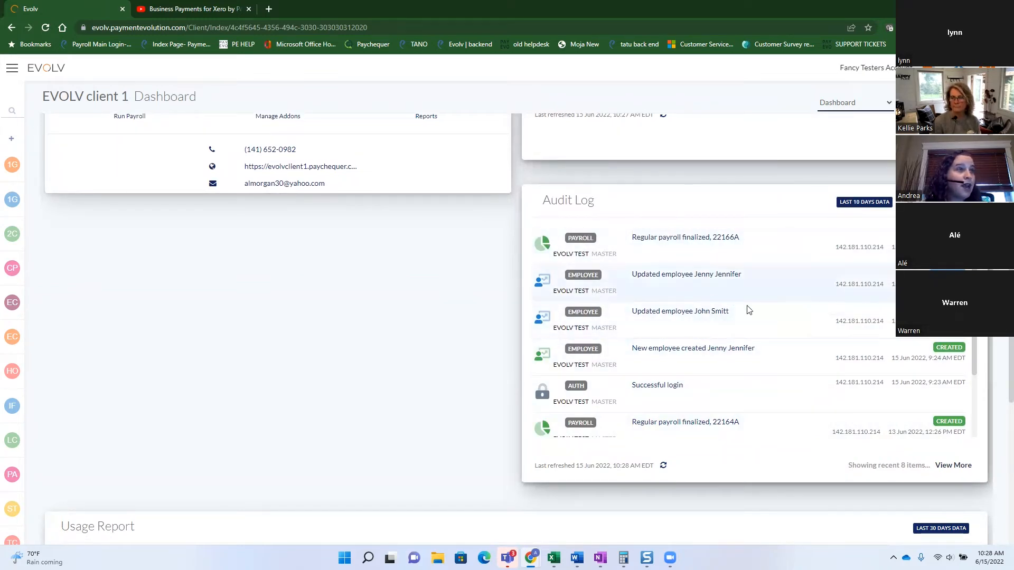
# Review the Audit Log's updated-employee entry, then scroll back up the client dashboard.
pyautogui.moveTo(730, 315); pyautogui.dragTo(631, 320)
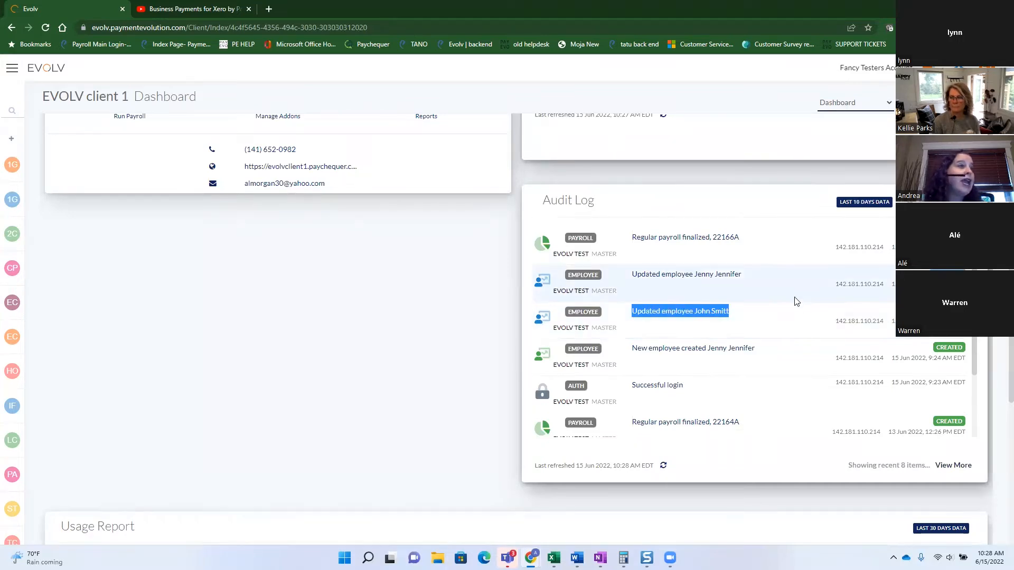
pyautogui.click(783, 285)
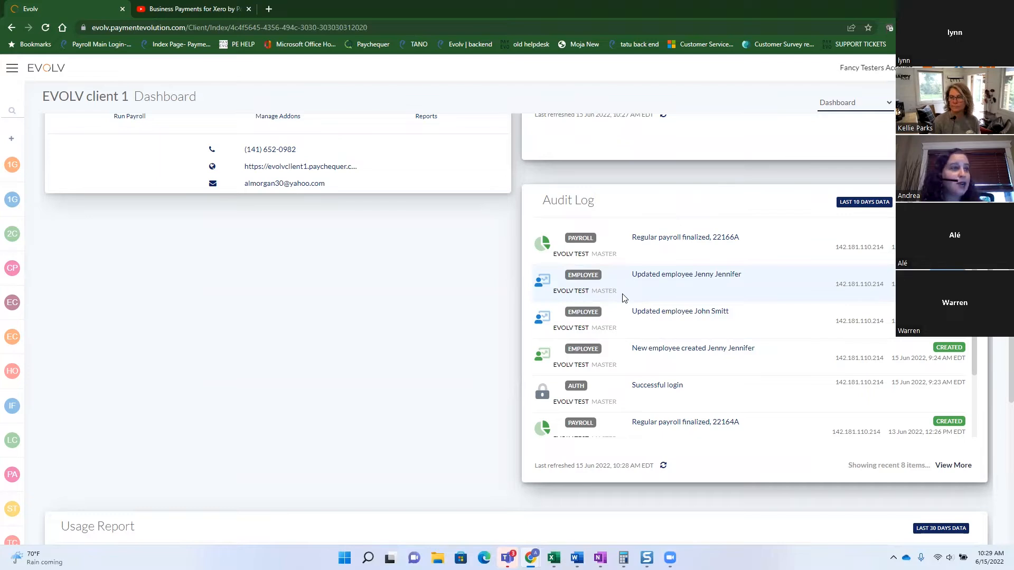
pyautogui.scroll(-5, 672, 319)
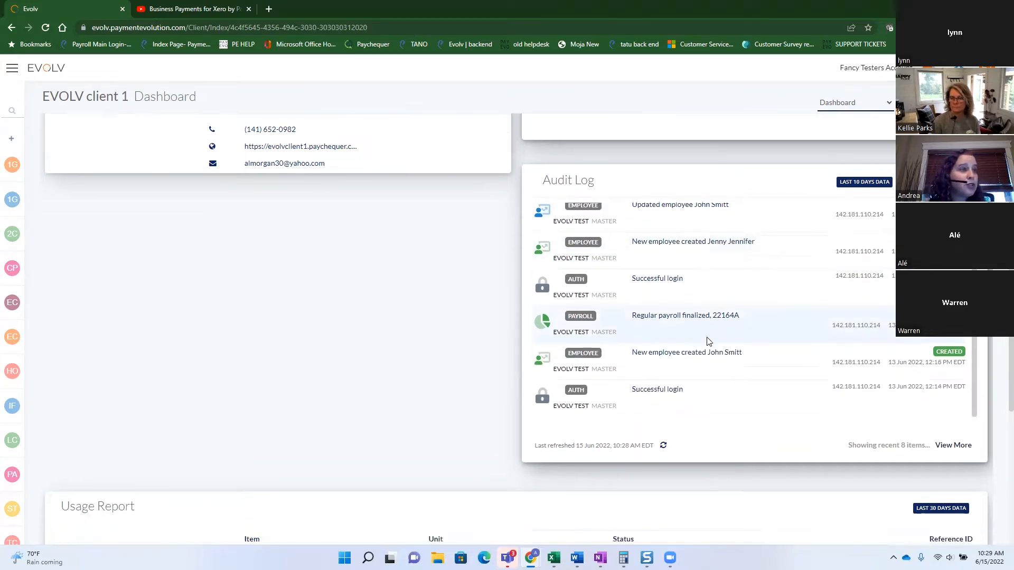
pyautogui.scroll(2, 692, 353)
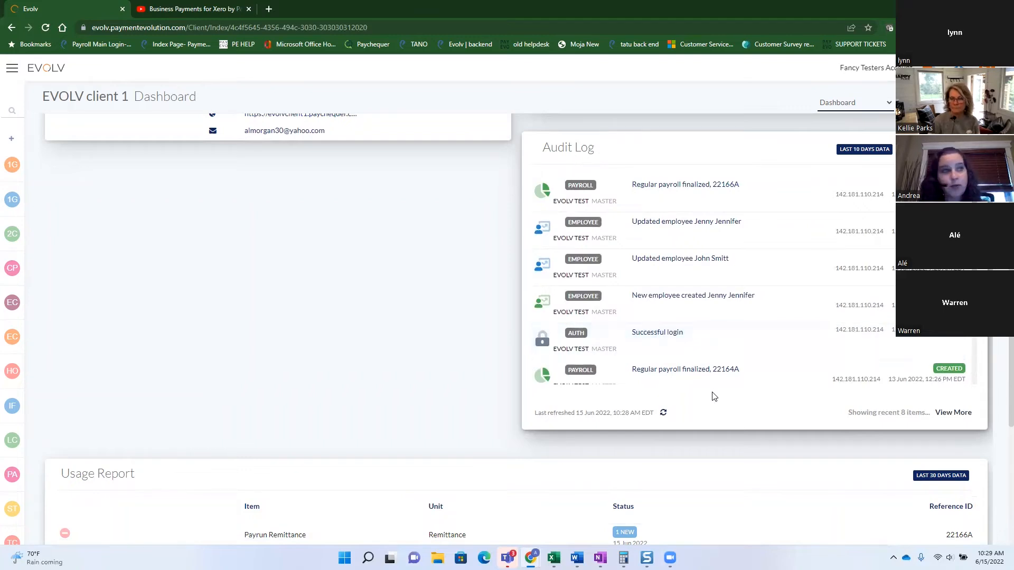
pyautogui.scroll(3, 751, 349)
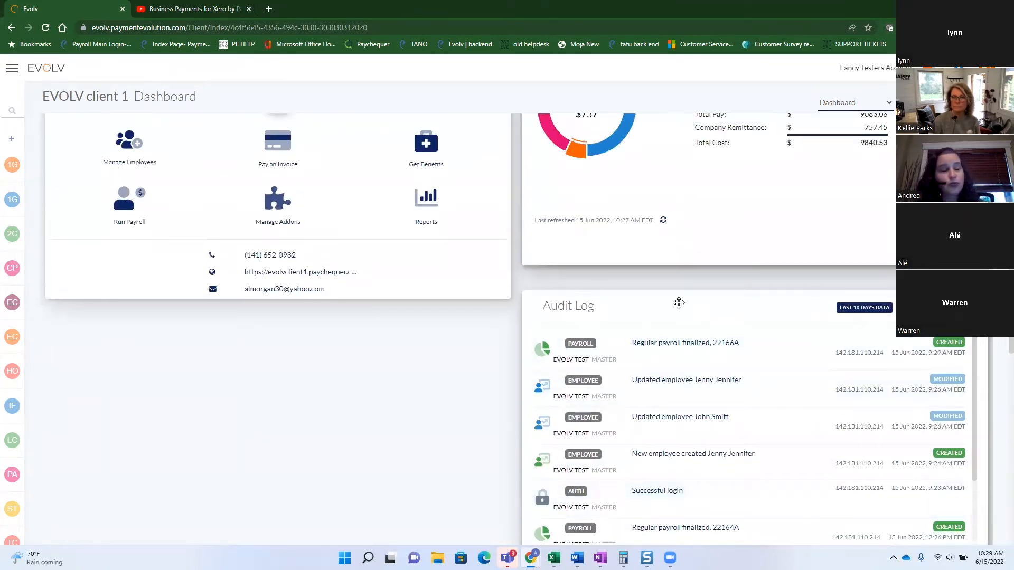
pyautogui.scroll(3, 634, 298)
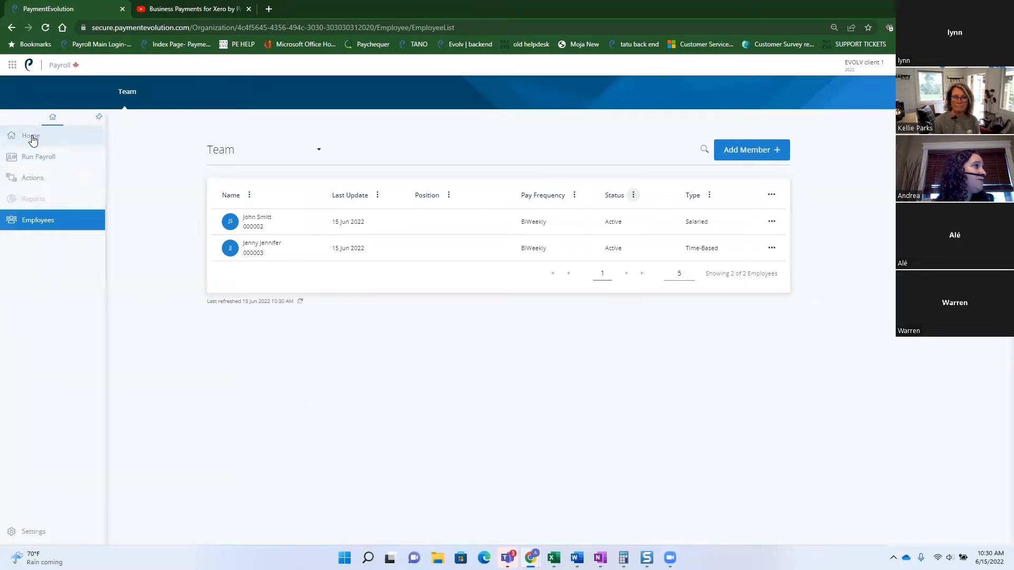
# Go to EVOLV client 1's payroll Home dashboard with its payroll cost history.
pyautogui.click(33, 139)
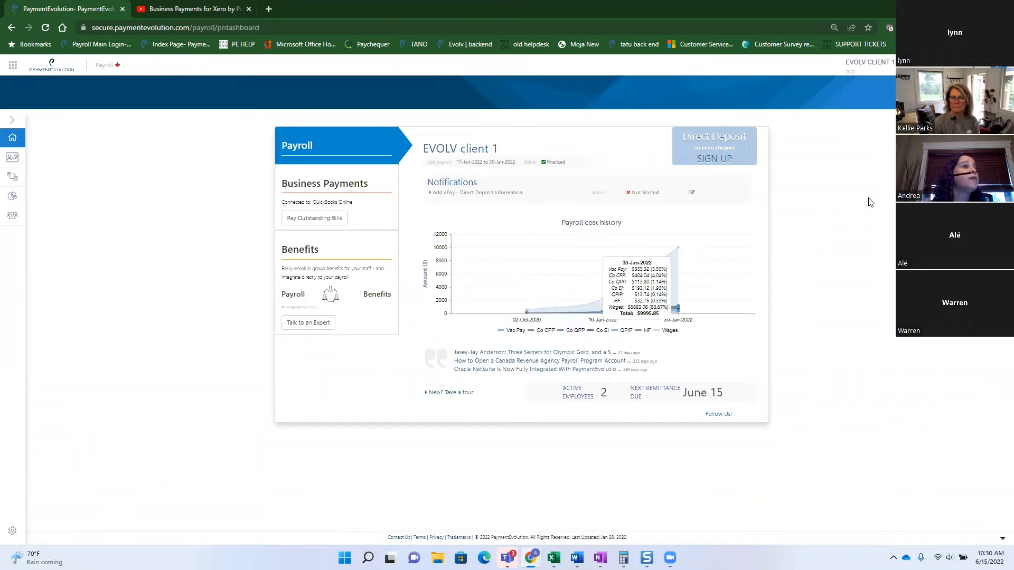
pyautogui.click(870, 63)
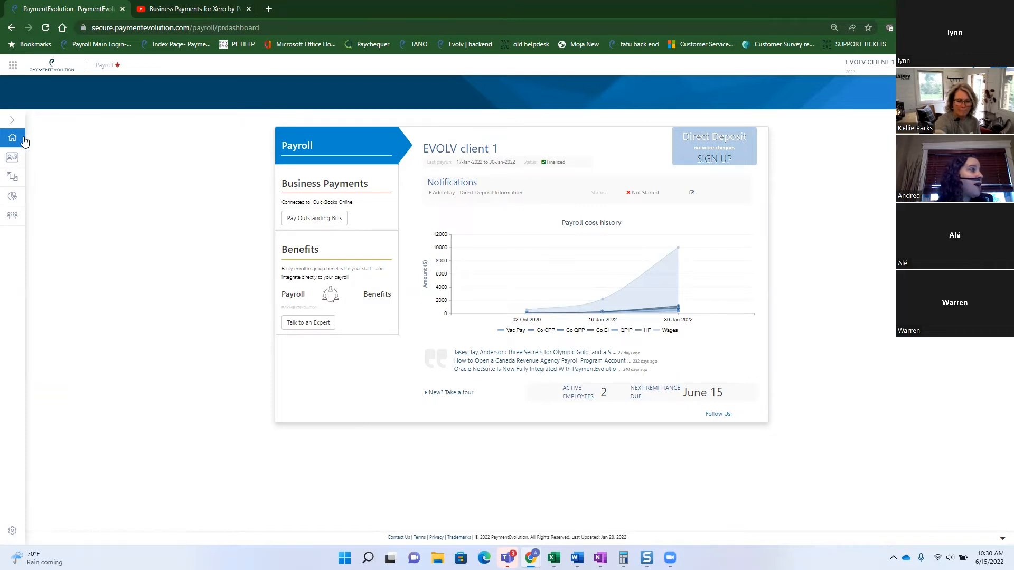
pyautogui.moveTo(14, 139)
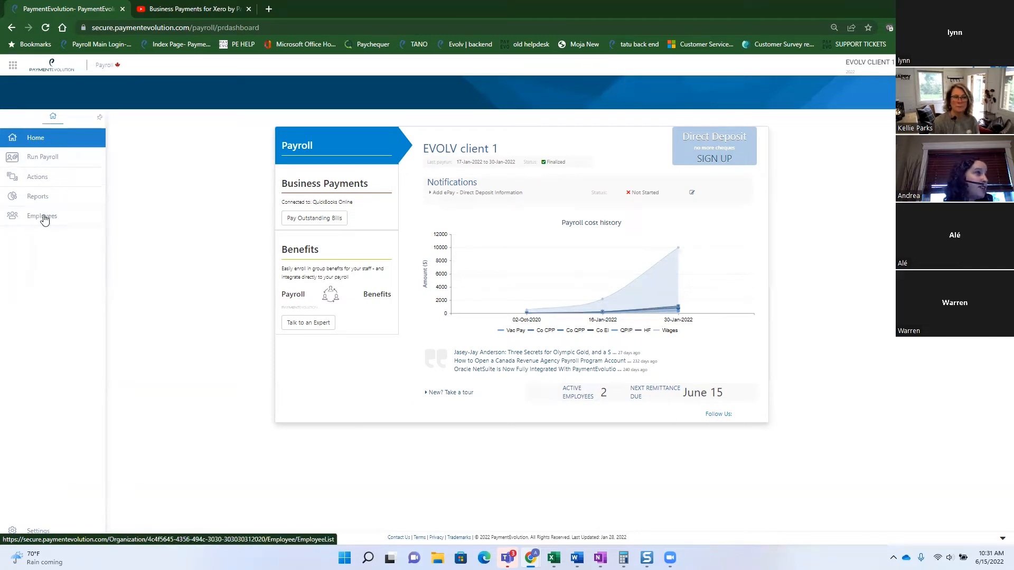
# Open the Settings menu listing Company Profile, Payroll Options, Pay Rules and Add Ons.
pyautogui.click(38, 533)
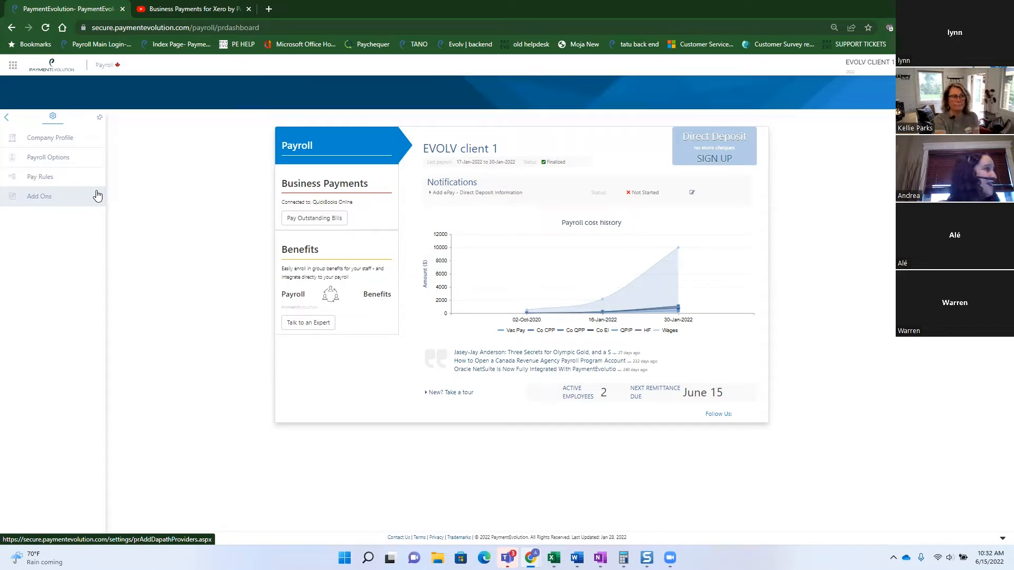
# Open Pay Rules to view custom deduction rules, with Company RRSP and Employee RRSP enabled.
pyautogui.click(89, 185)
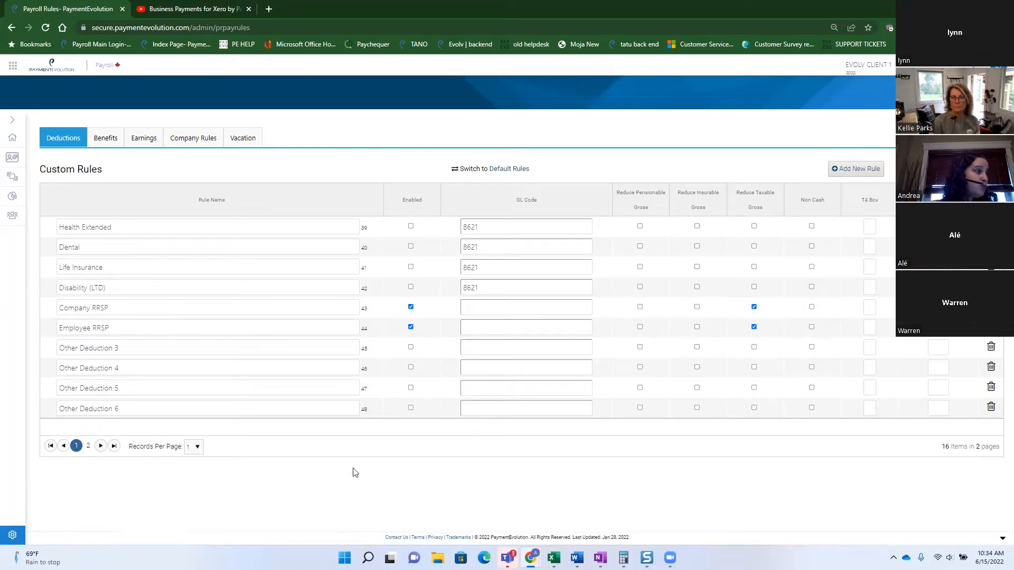
# In the custom benefit rules, set Gym Membership's T4 box to 40, confirming the change.
pyautogui.click(103, 139)
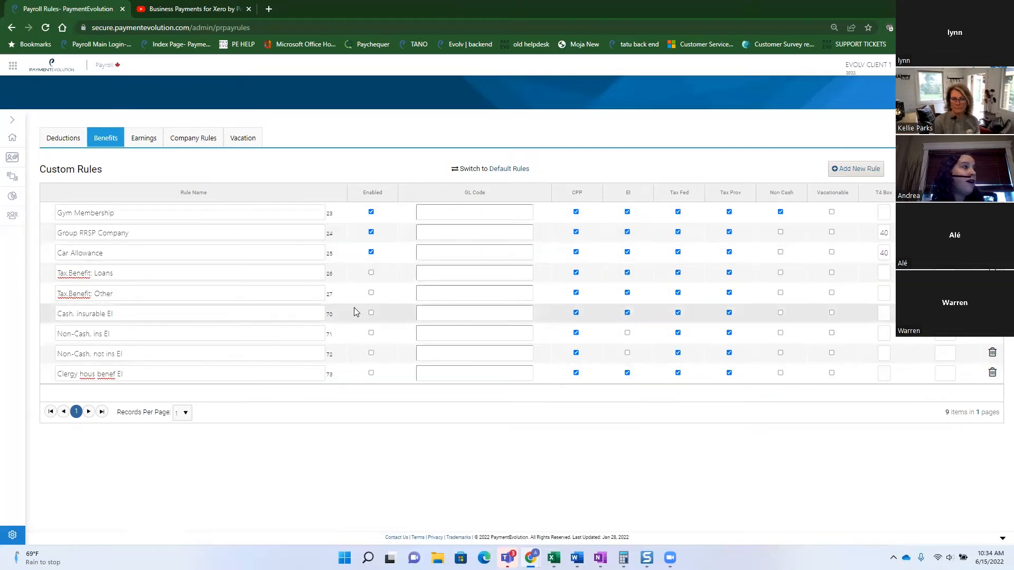
pyautogui.click(880, 212)
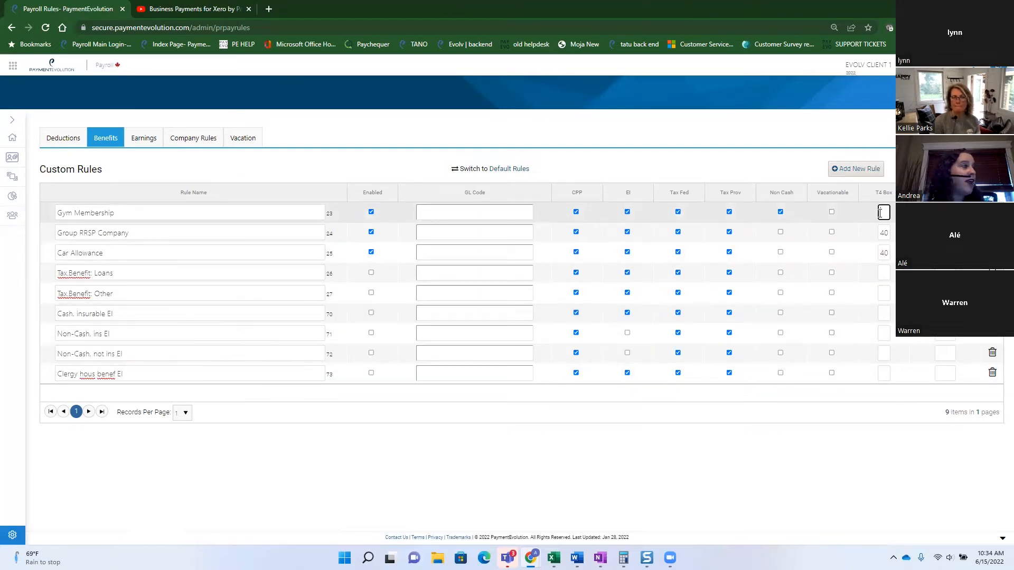
pyautogui.write('40')
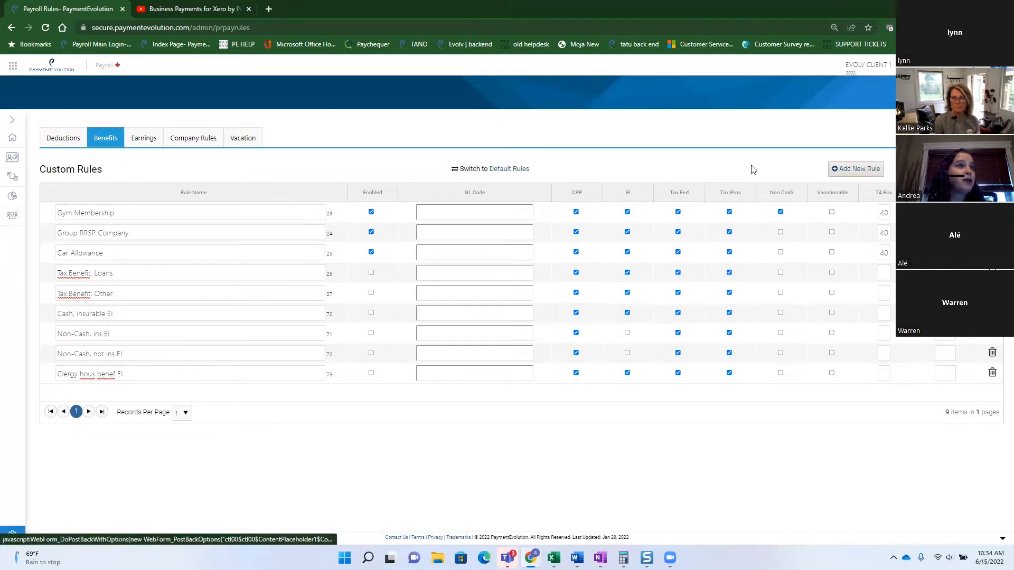
pyautogui.click(669, 156)
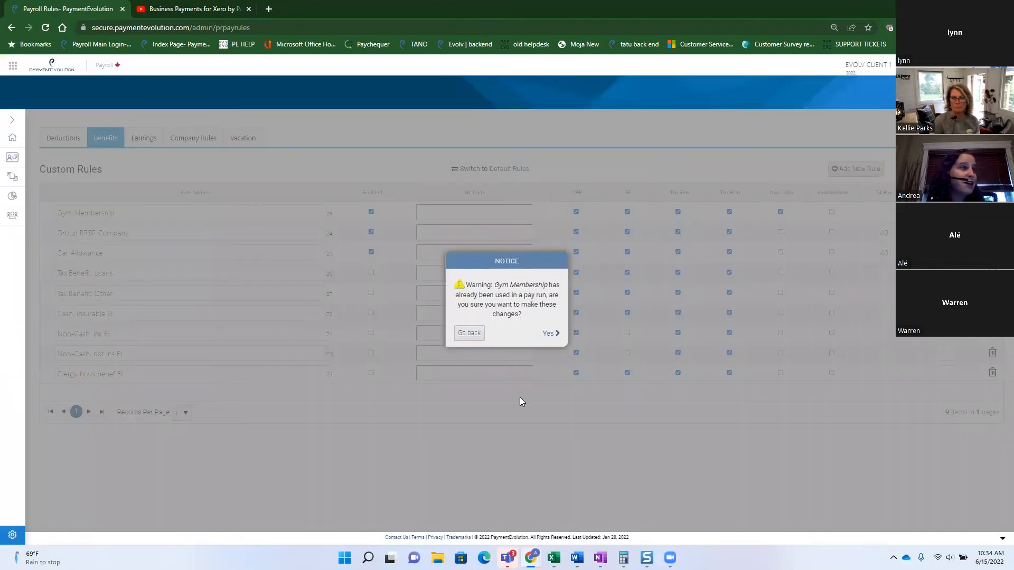
pyautogui.click(547, 335)
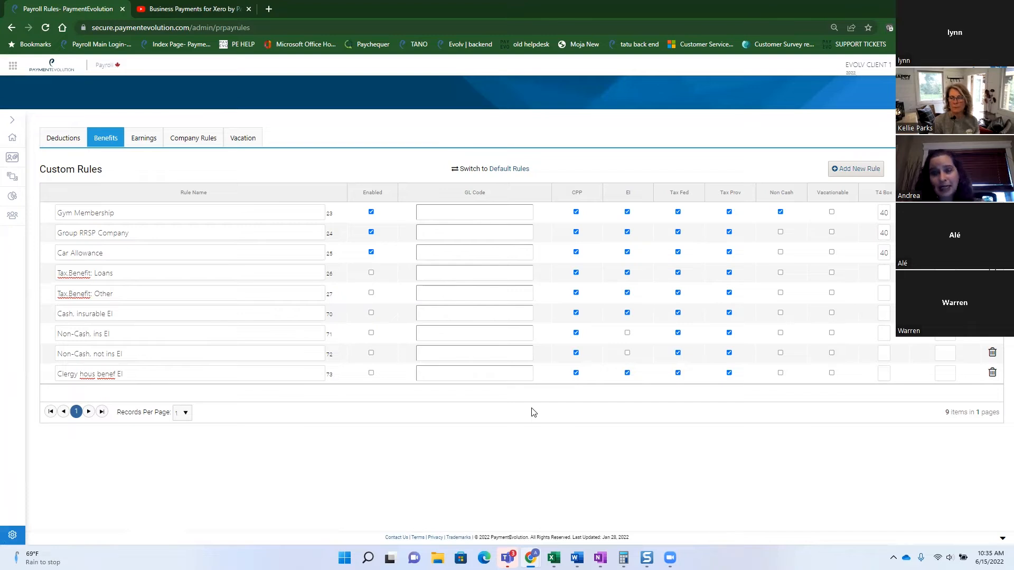
# Make Gym Membership not EI-insurable, then view the 9 custom earnings rules.
pyautogui.click(627, 212)
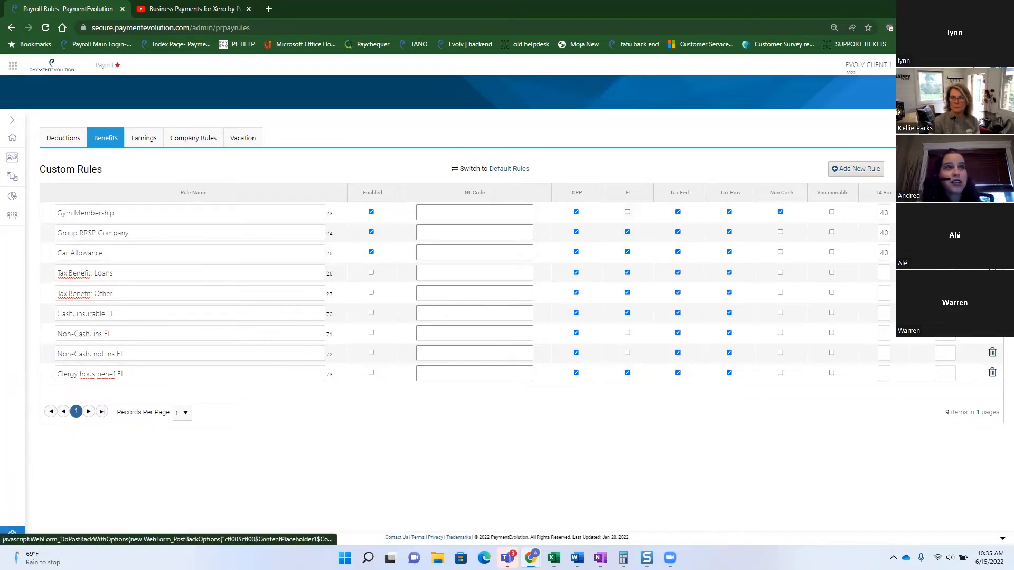
pyautogui.click(918, 168)
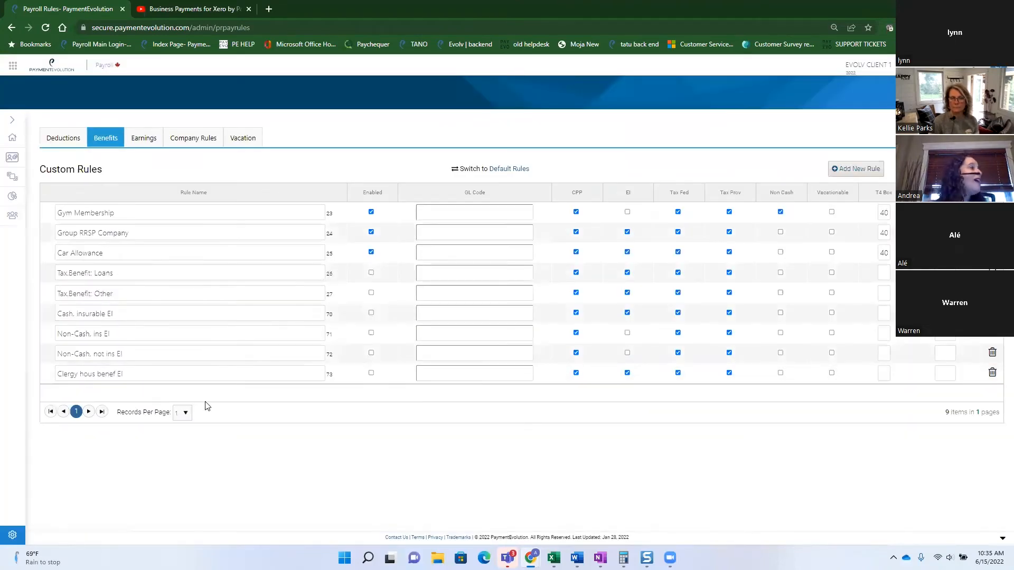
pyautogui.click(144, 138)
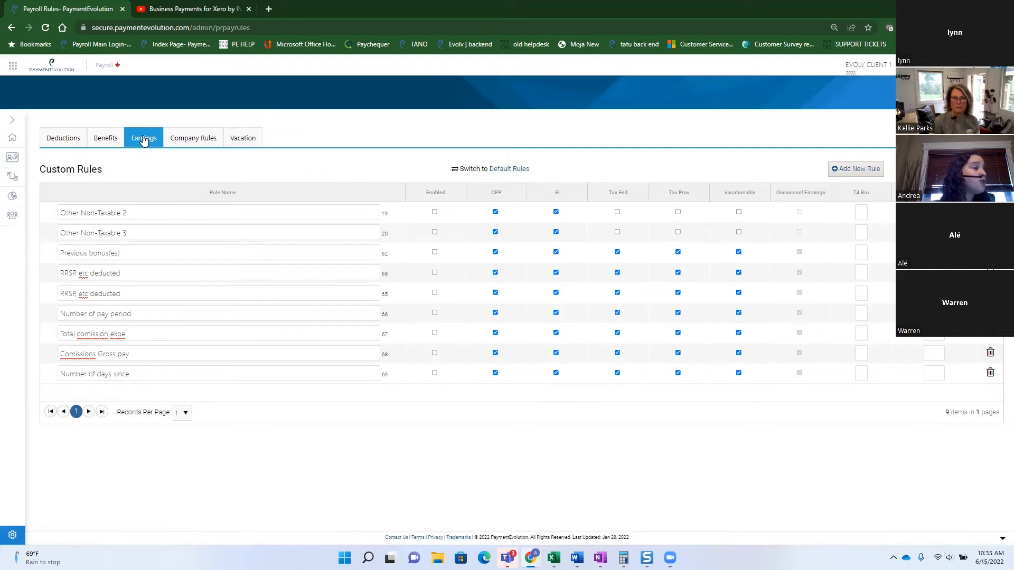
# Show the Vacation tab with the current '4% Accrue, Taxable on Release' rule at 4%.
pyautogui.click(251, 140)
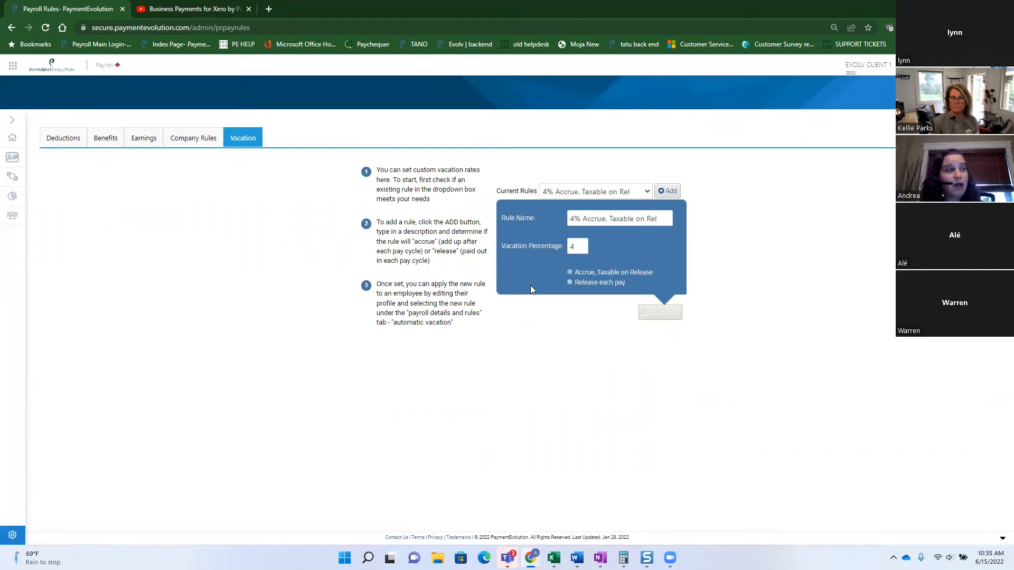
pyautogui.click(647, 193)
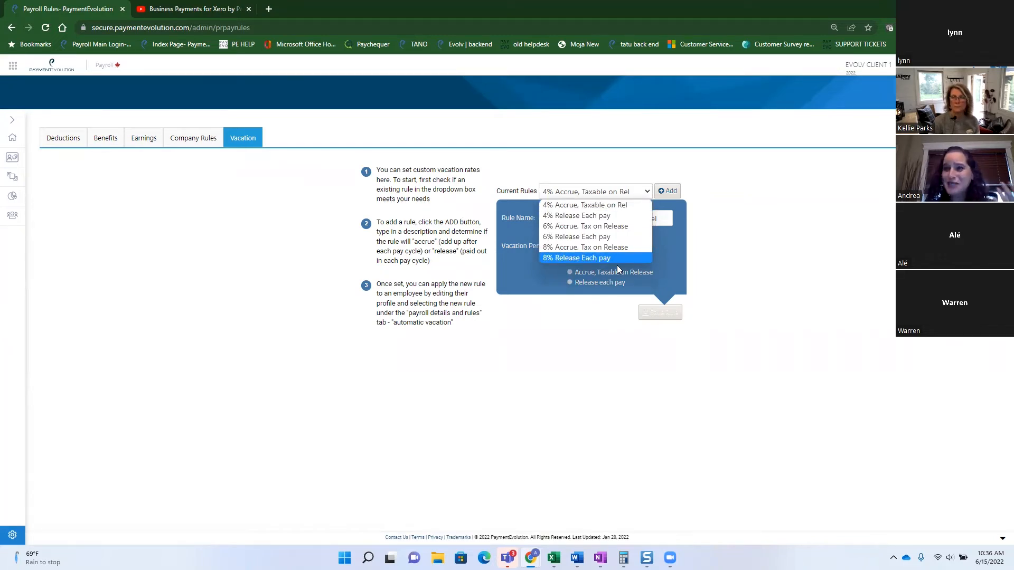
pyautogui.click(660, 267)
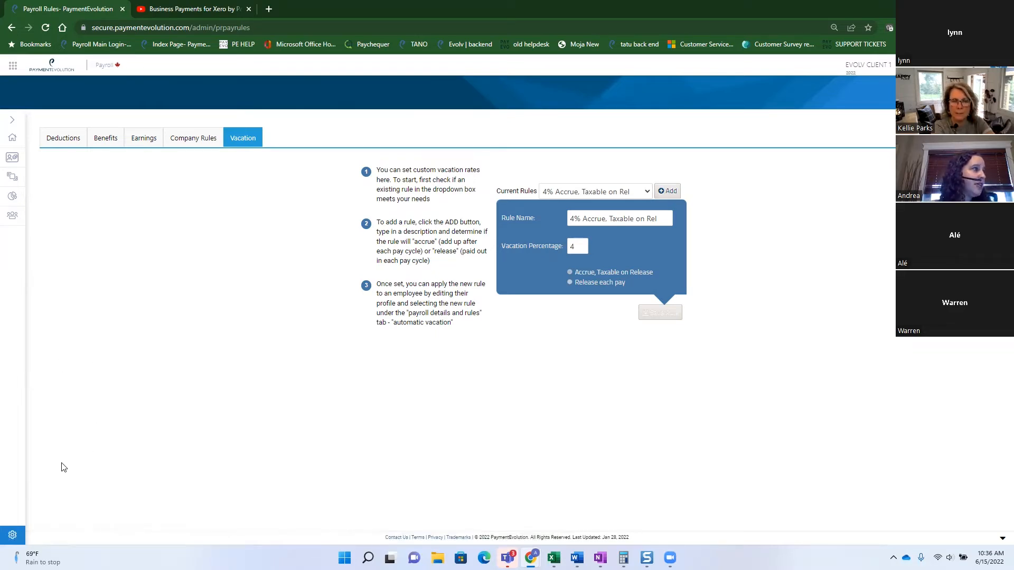
# Show the Company Rules tab: EHT Ontario enabled, 1000000 exemption, yearly remittance.
pyautogui.click(187, 150)
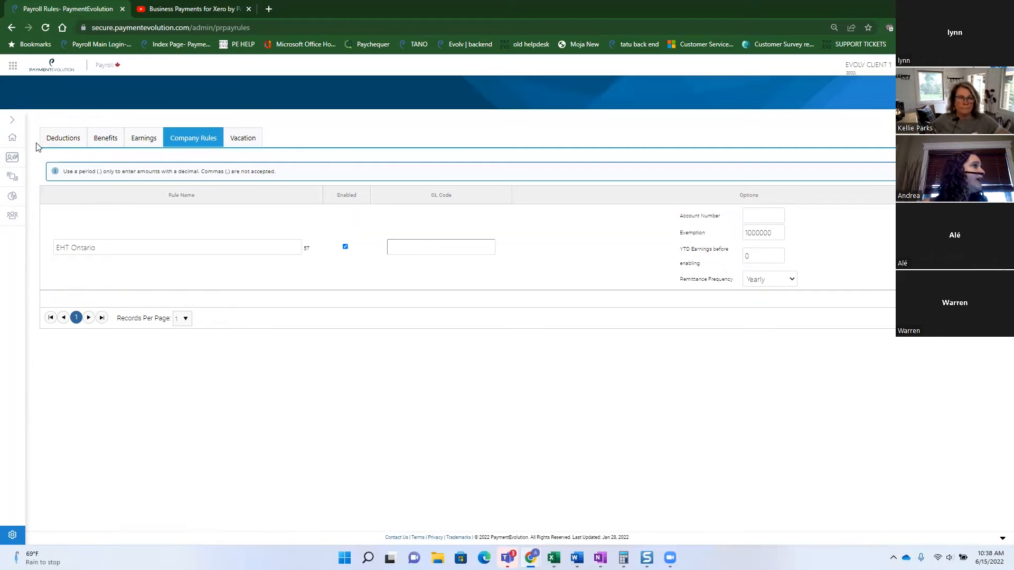
# Return to the Home menu, open the Employees team list, and start adding a member.
pyautogui.moveTo(15, 141)
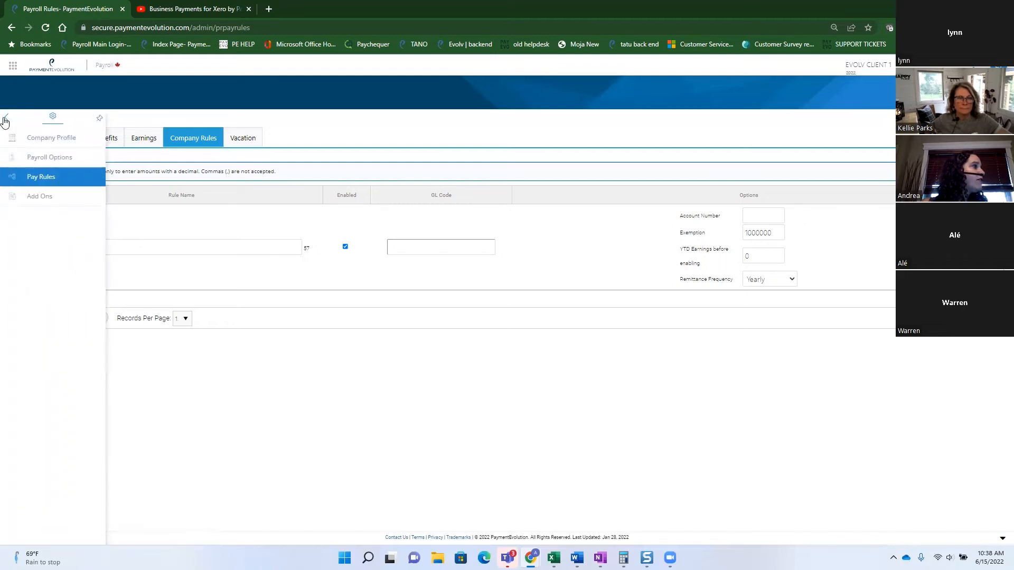
pyautogui.click(6, 118)
pyautogui.click(38, 139)
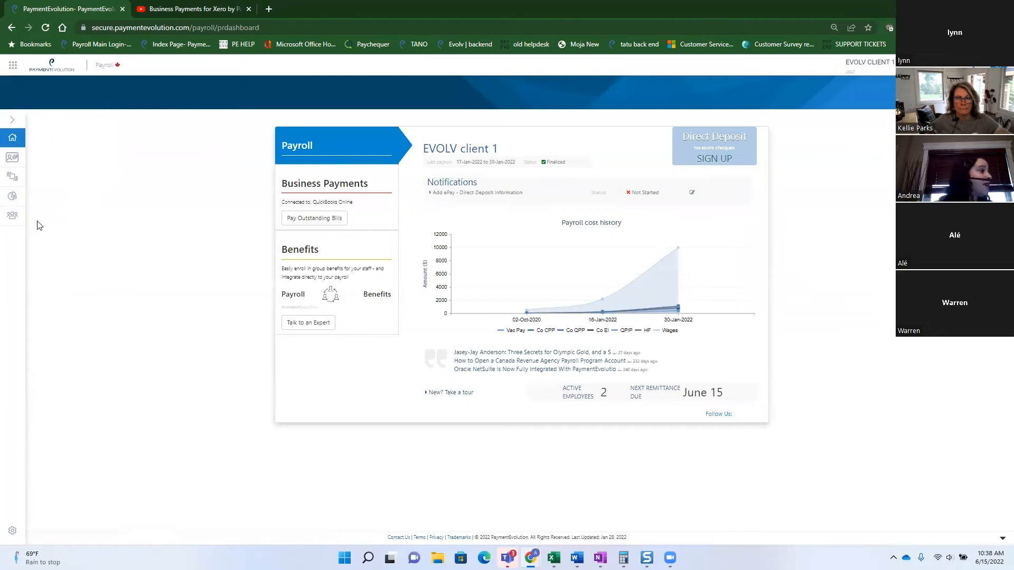
pyautogui.moveTo(23, 222)
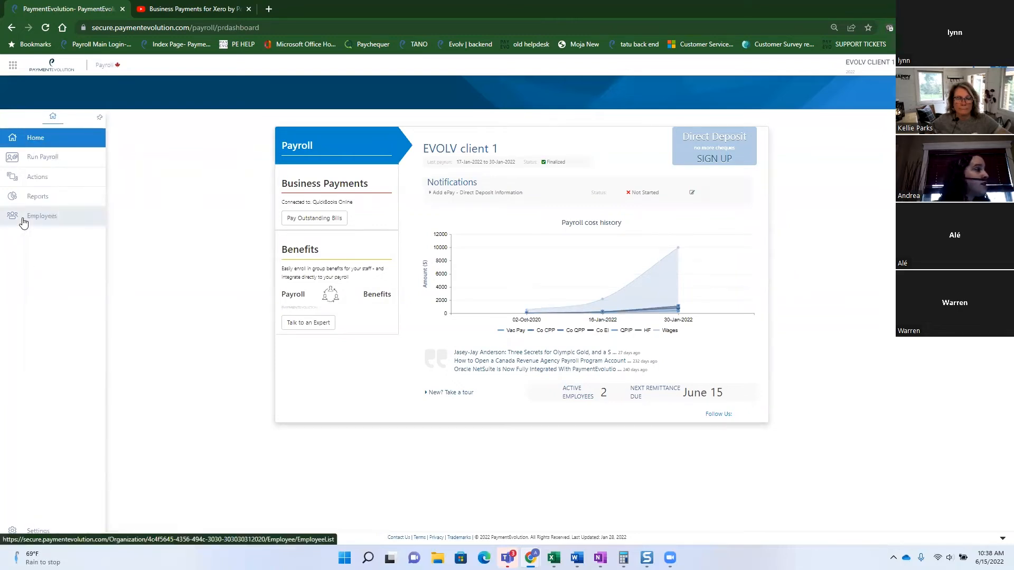
pyautogui.click(23, 221)
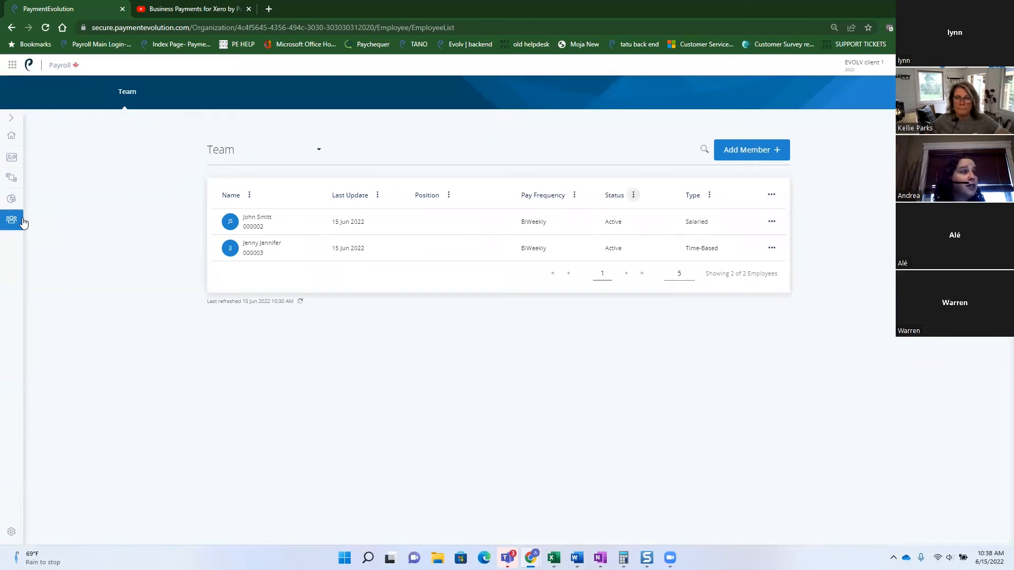
pyautogui.click(765, 153)
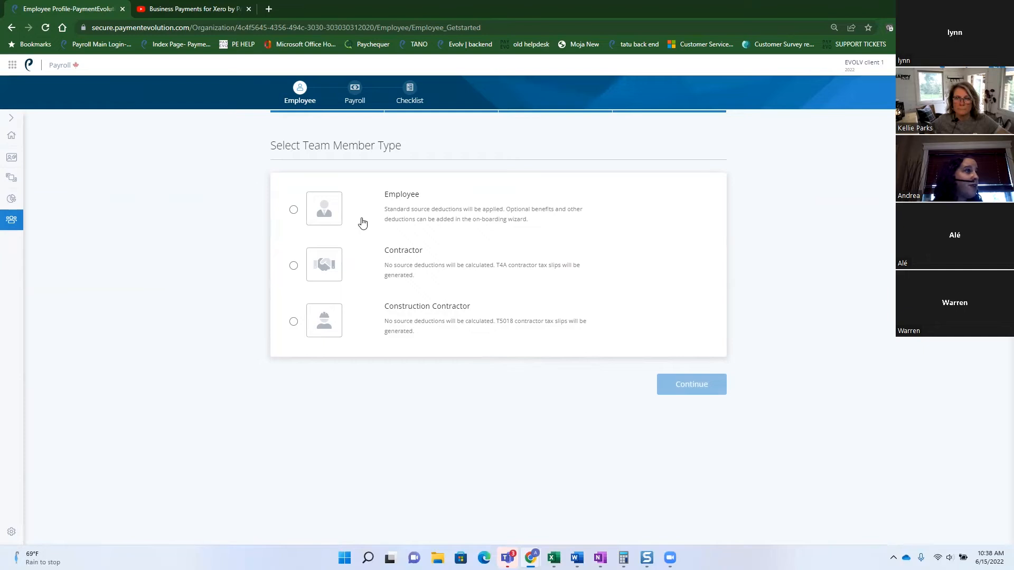
# Choose Contractor as the new member type and enter the contractor's full name.
pyautogui.click(294, 265)
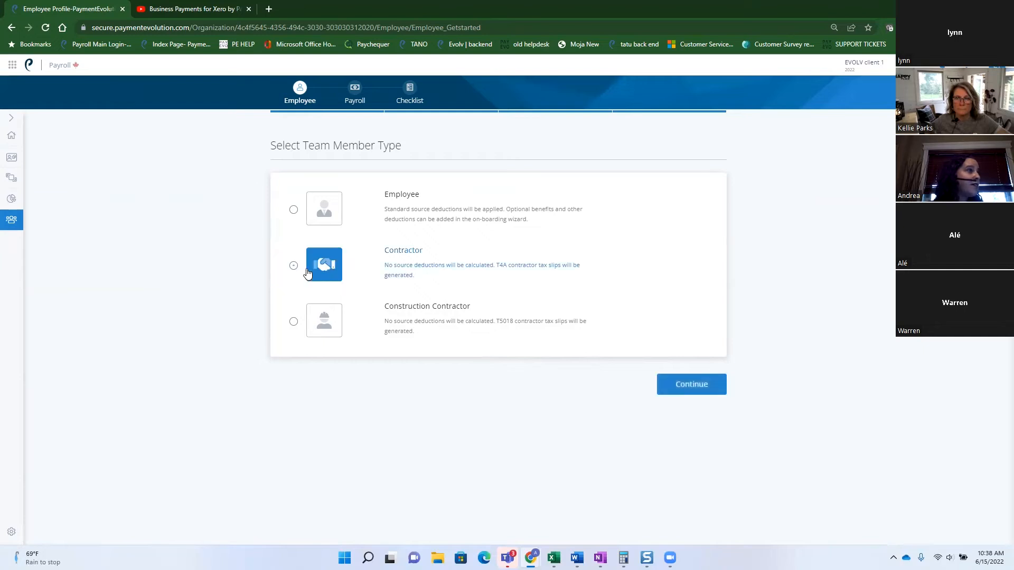
pyautogui.click(687, 387)
pyautogui.click(433, 198)
pyautogui.press('Tab')
pyautogui.press('Tab')
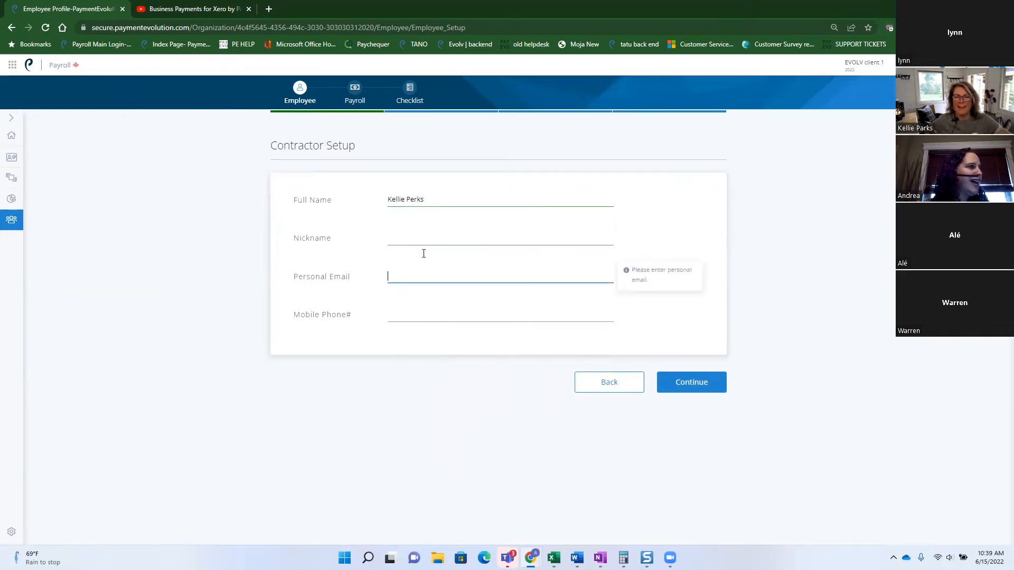
# Fill the contractor's personal email and mobile phone from a saved suggestion, then continue.
pyautogui.click(411, 274)
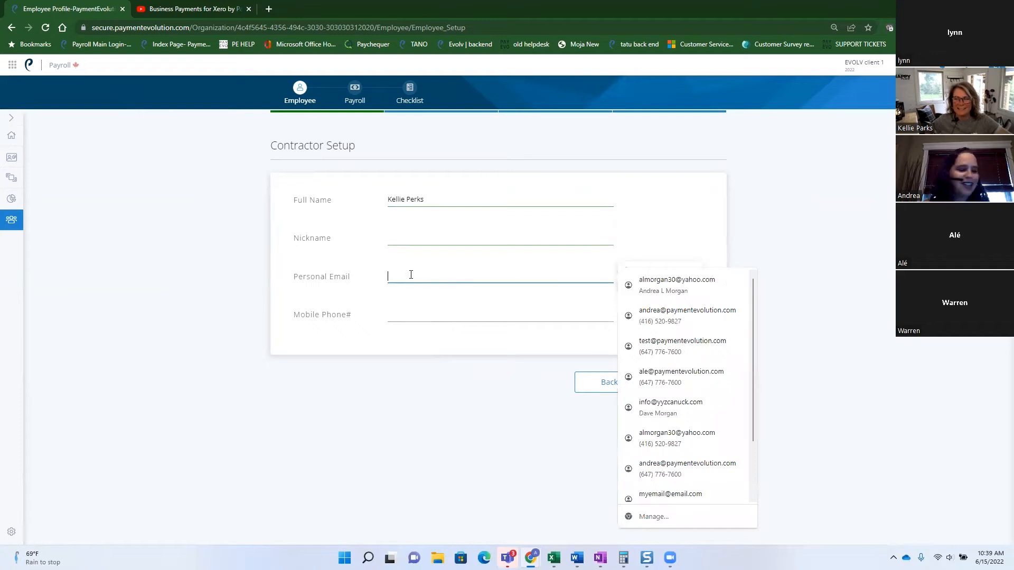
pyautogui.click(553, 310)
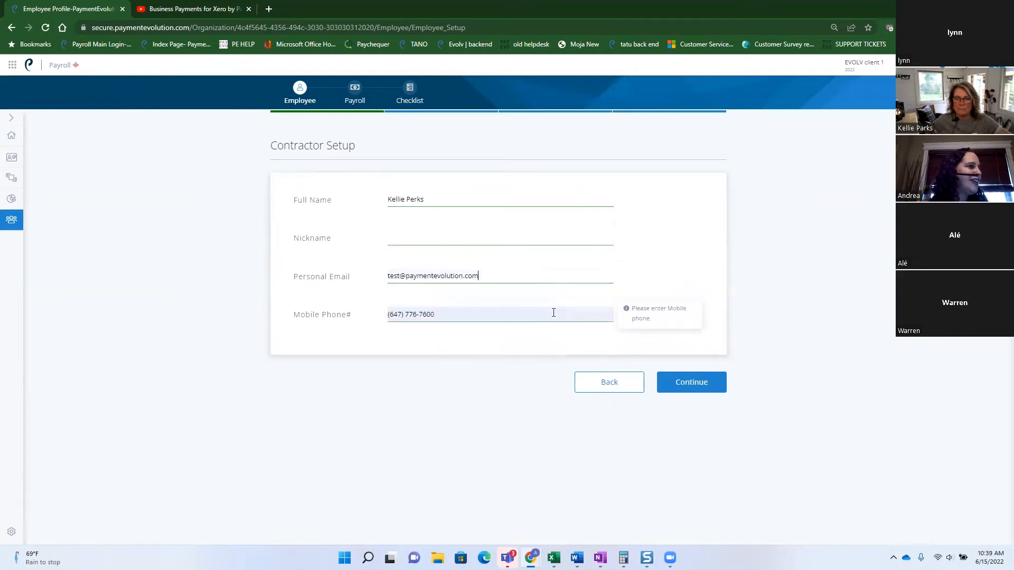
pyautogui.click(690, 386)
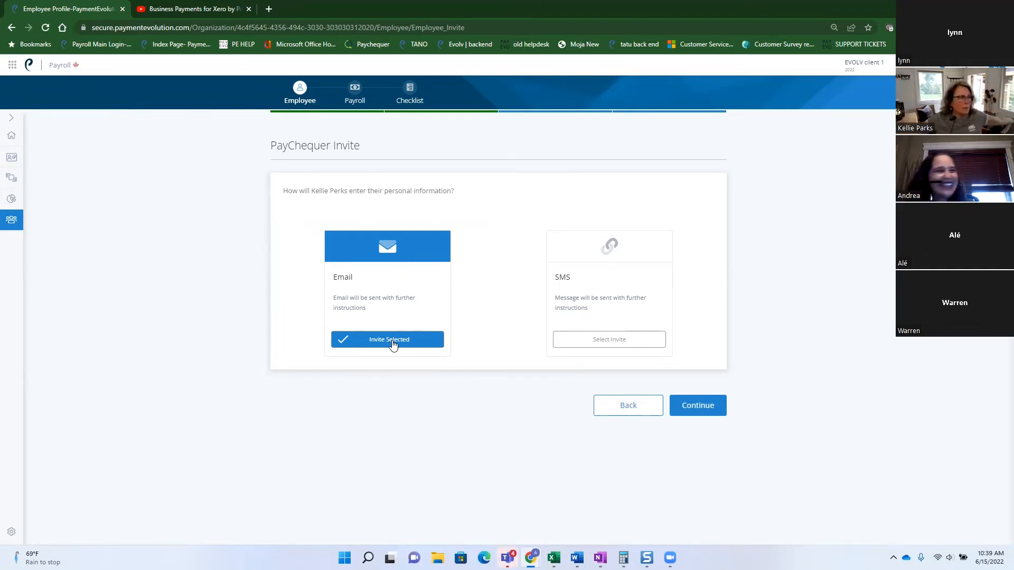
# Deselect the Email invite and continue without a PayChequer invite to Personal Details.
pyautogui.click(392, 343)
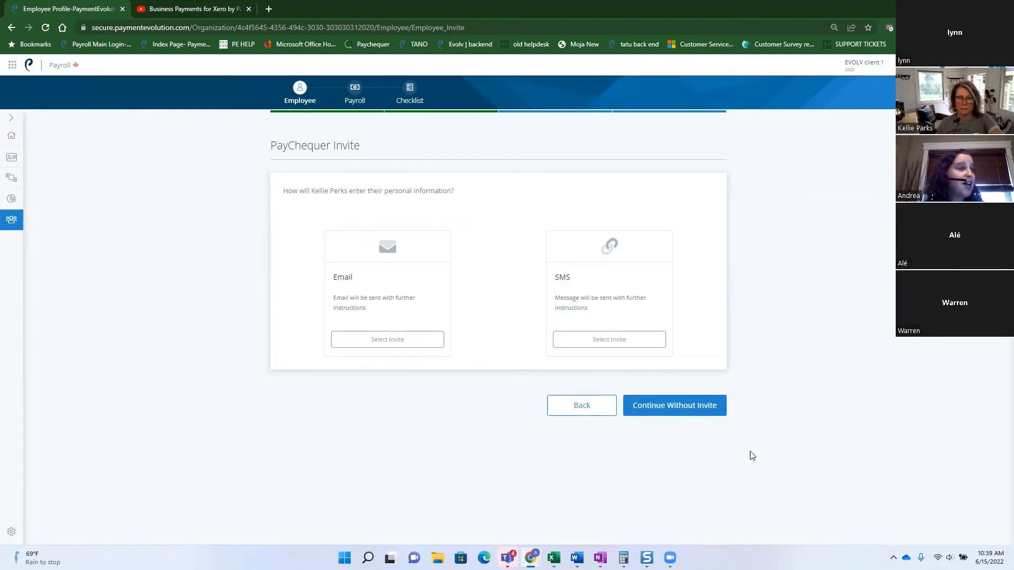
pyautogui.click(689, 413)
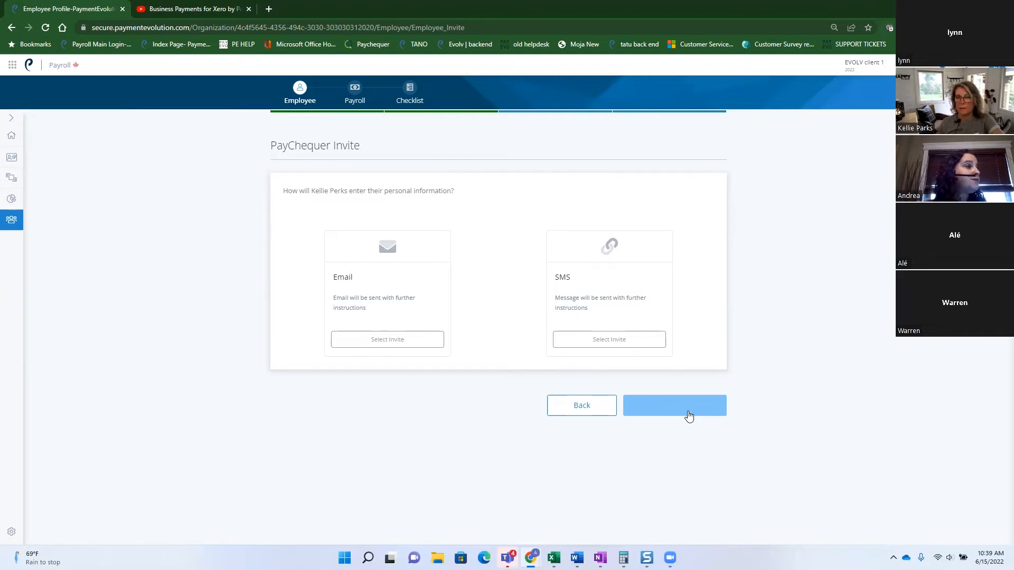
pyautogui.click(687, 411)
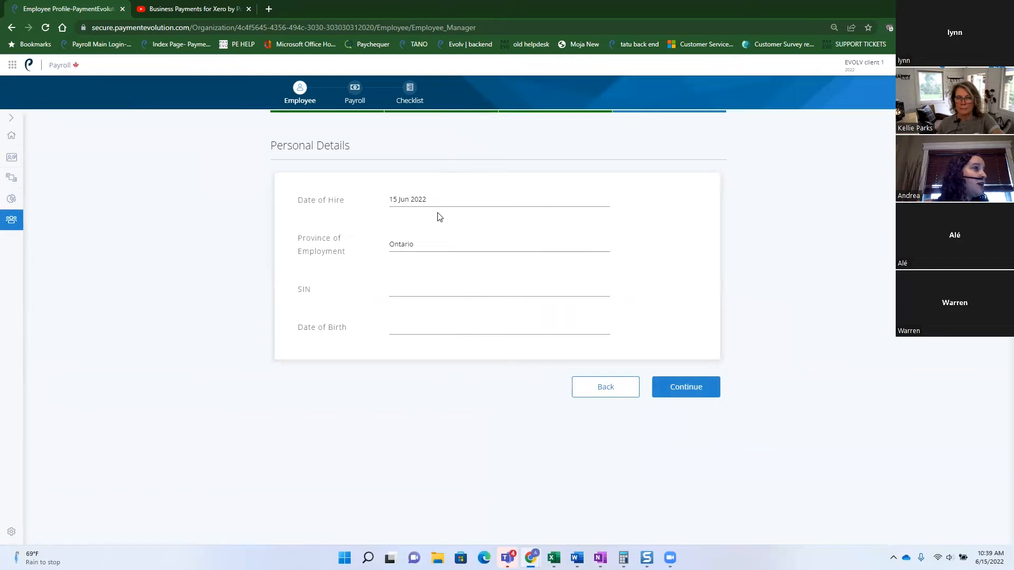
# Set the hire date to 1 January 2022, enter the SIN and birth date, and continue.
pyautogui.click(432, 200)
pyautogui.click(455, 219)
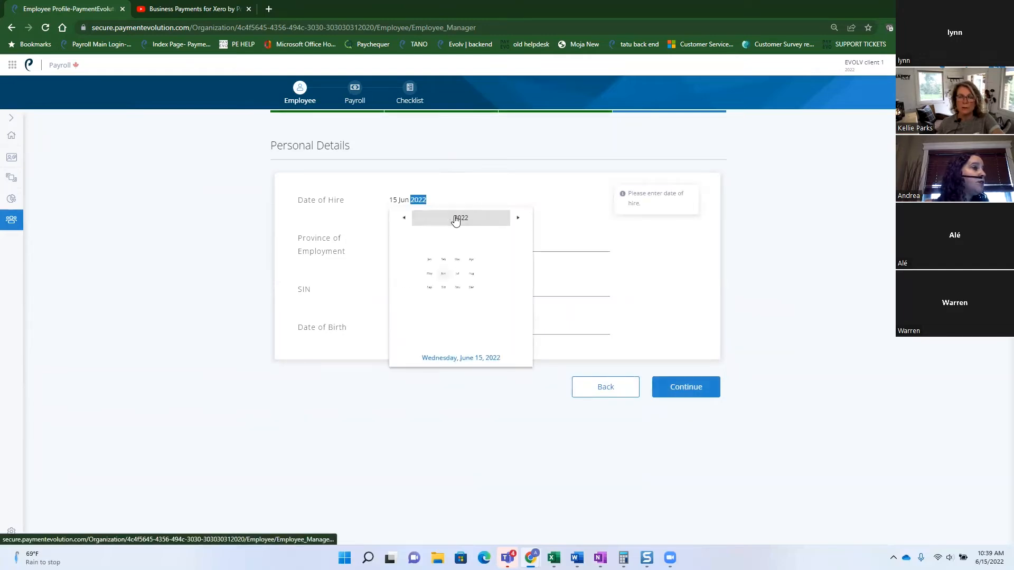
pyautogui.click(411, 247)
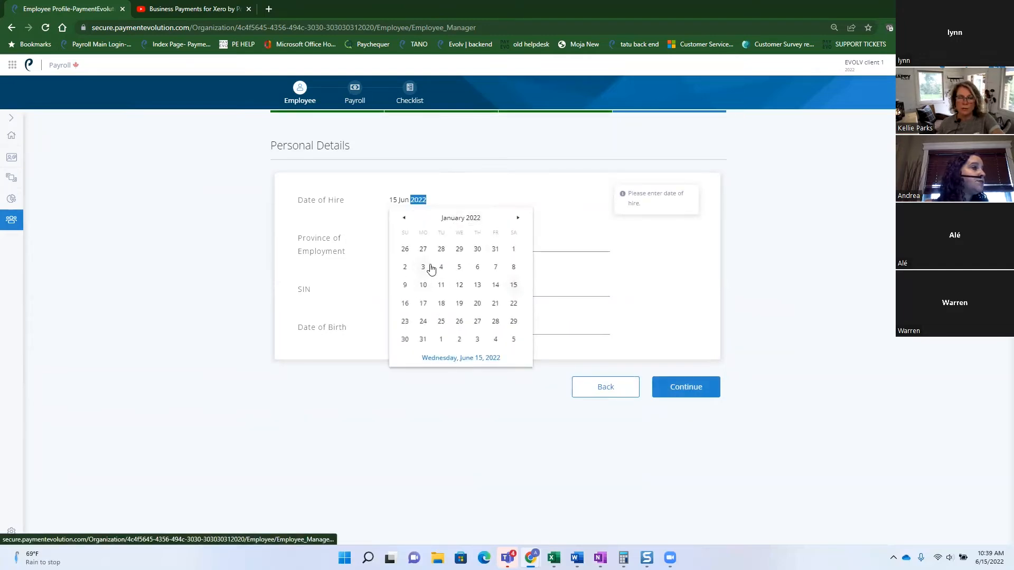
pyautogui.click(513, 250)
pyautogui.click(408, 289)
pyautogui.write('99')
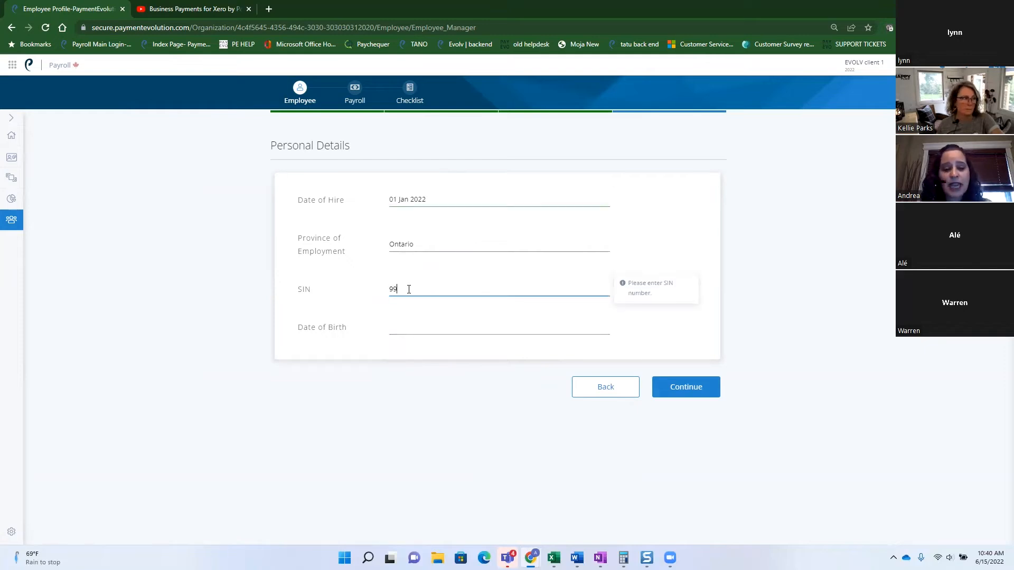
pyautogui.write('9')
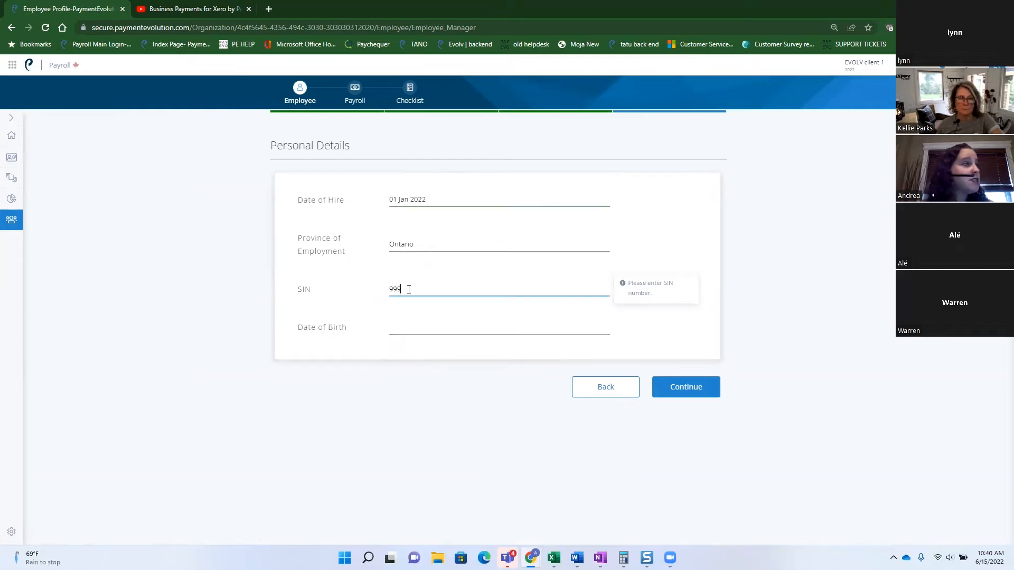
pyautogui.write('-999')
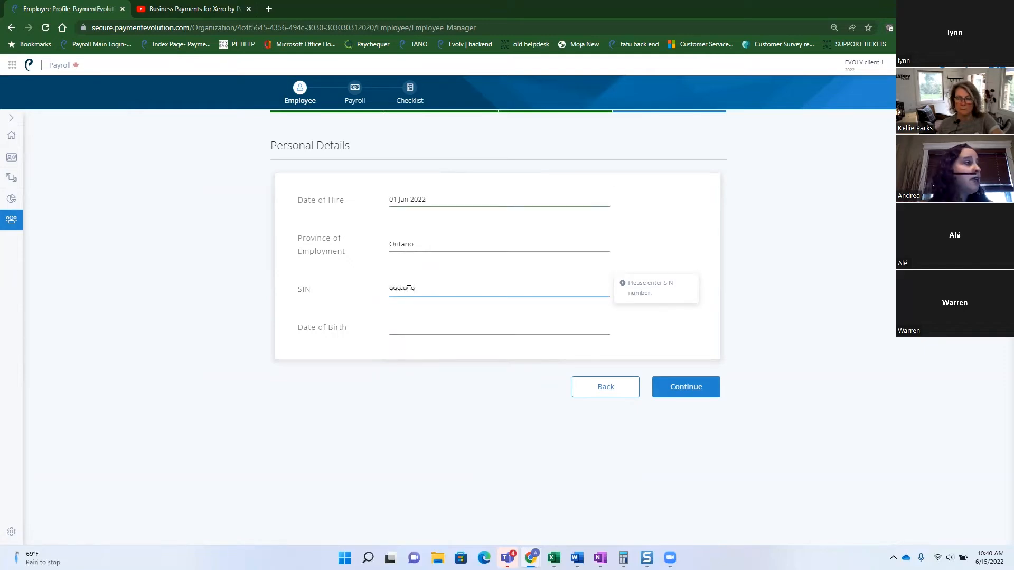
pyautogui.write('-998')
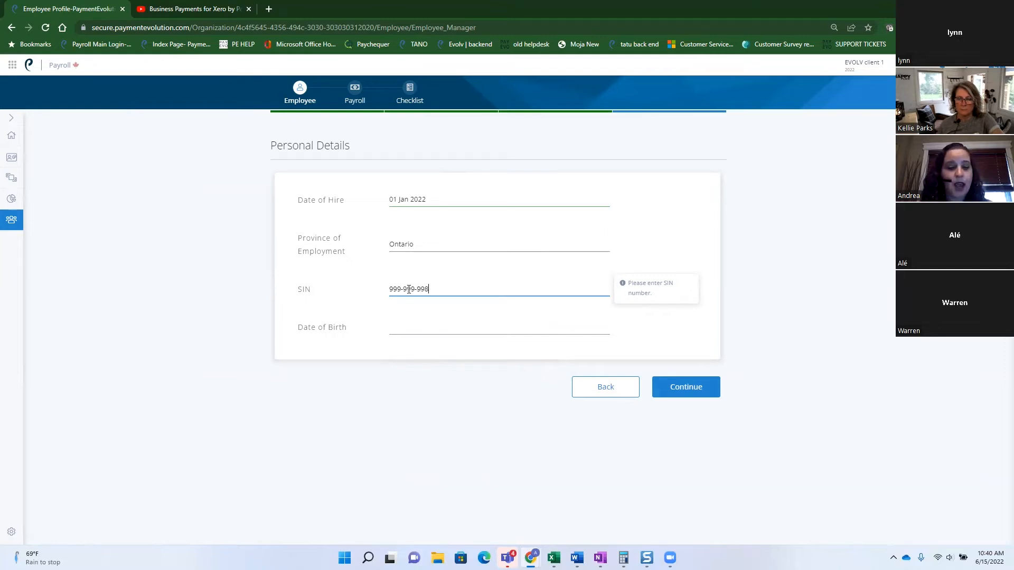
pyautogui.press('Tab')
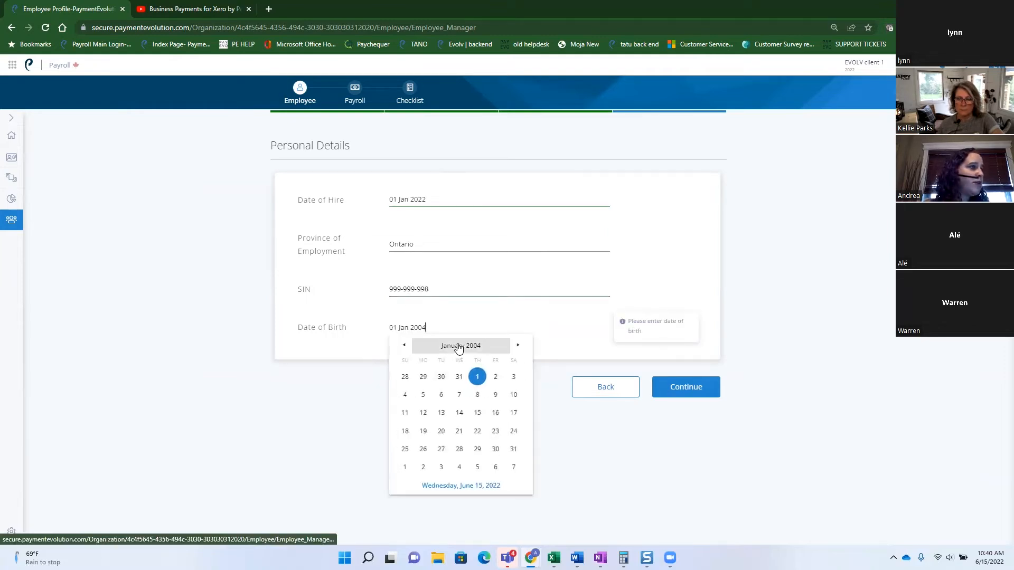
pyautogui.click(440, 377)
pyautogui.click(686, 387)
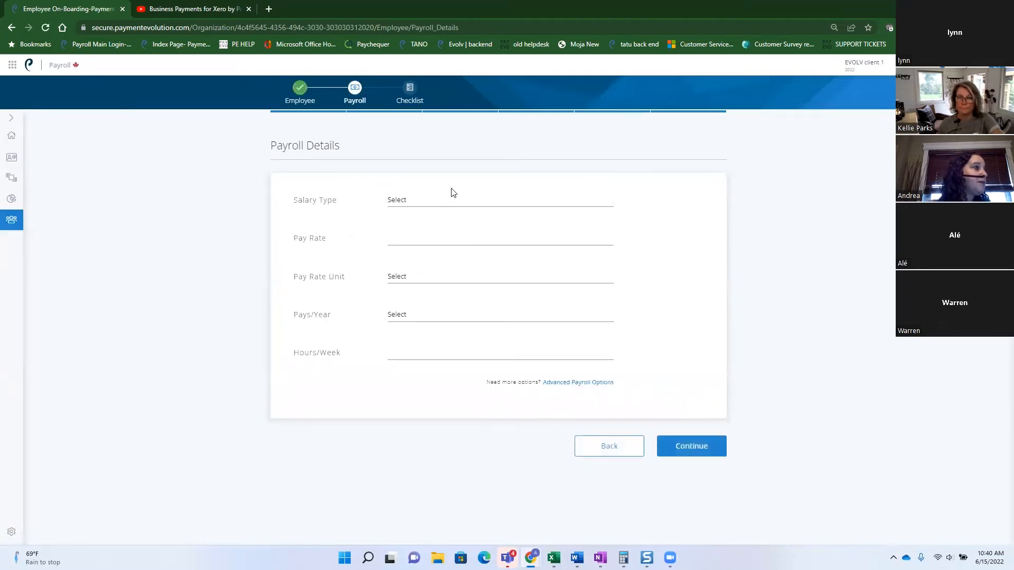
# Make the pay Time-Based at $20 Hourly, BiWeekly, 20 hours per week, and continue.
pyautogui.click(433, 205)
pyautogui.click(441, 249)
pyautogui.click(415, 233)
pyautogui.write('$20')
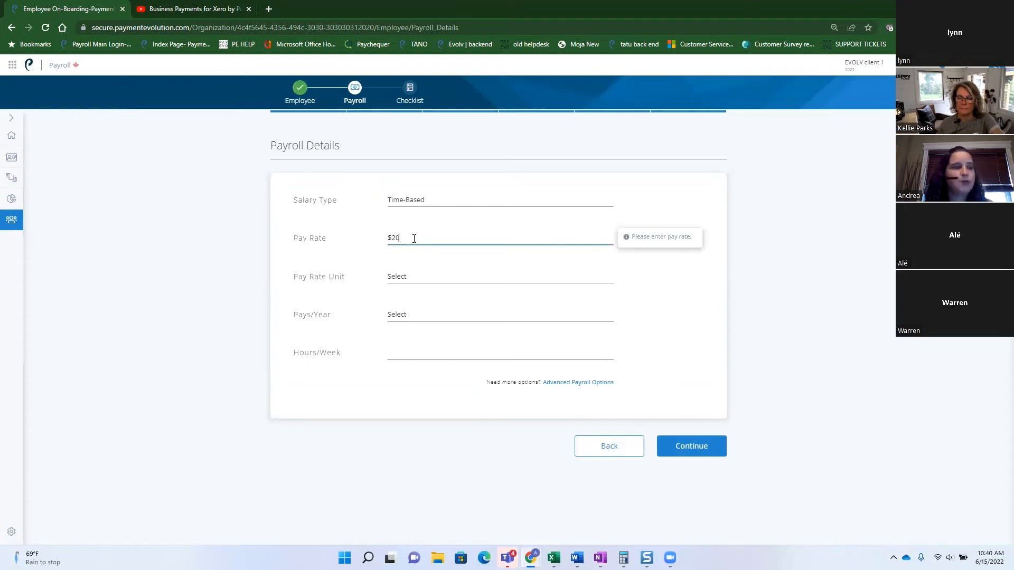
pyautogui.click(425, 276)
pyautogui.click(420, 310)
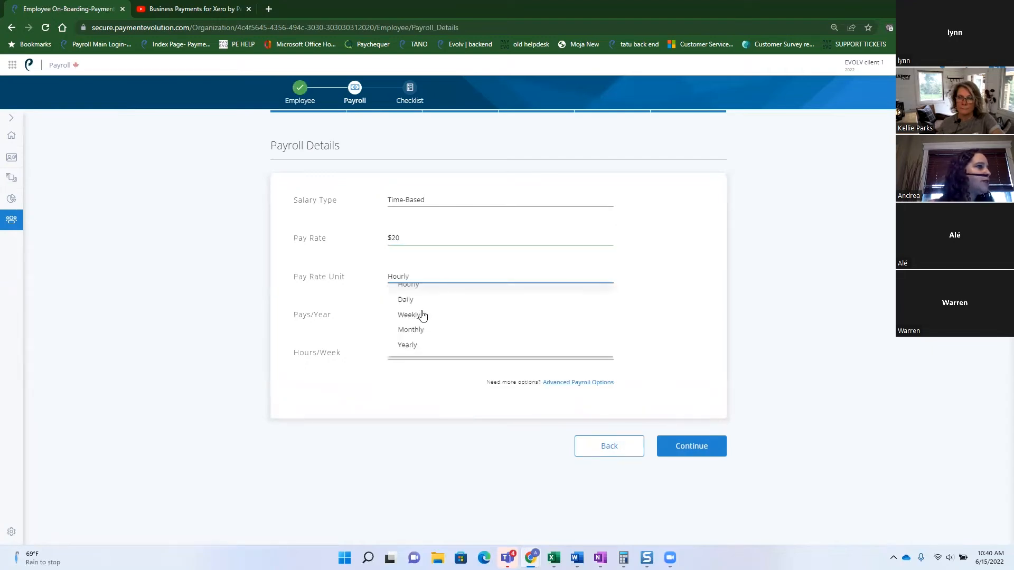
pyautogui.click(409, 315)
pyautogui.click(427, 378)
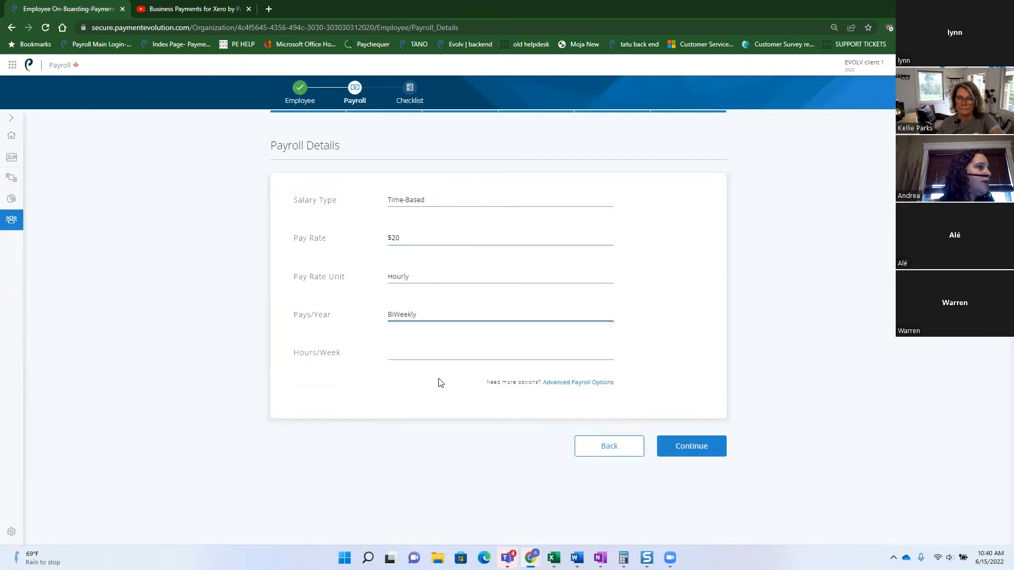
pyautogui.click(413, 353)
pyautogui.write('20')
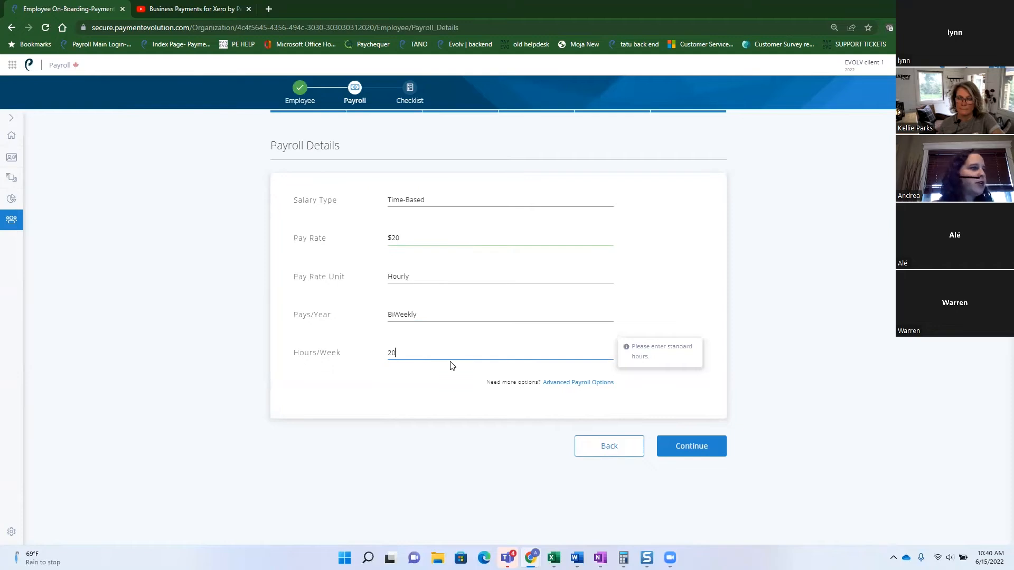
pyautogui.click(708, 447)
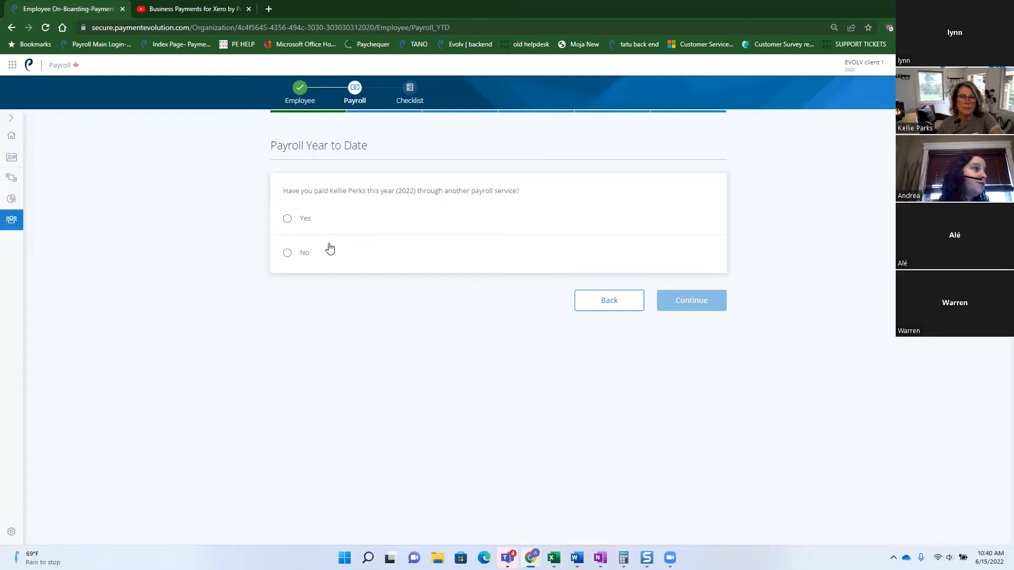
# Answer Yes to being paid this year through another payroll service and continue.
pyautogui.click(288, 219)
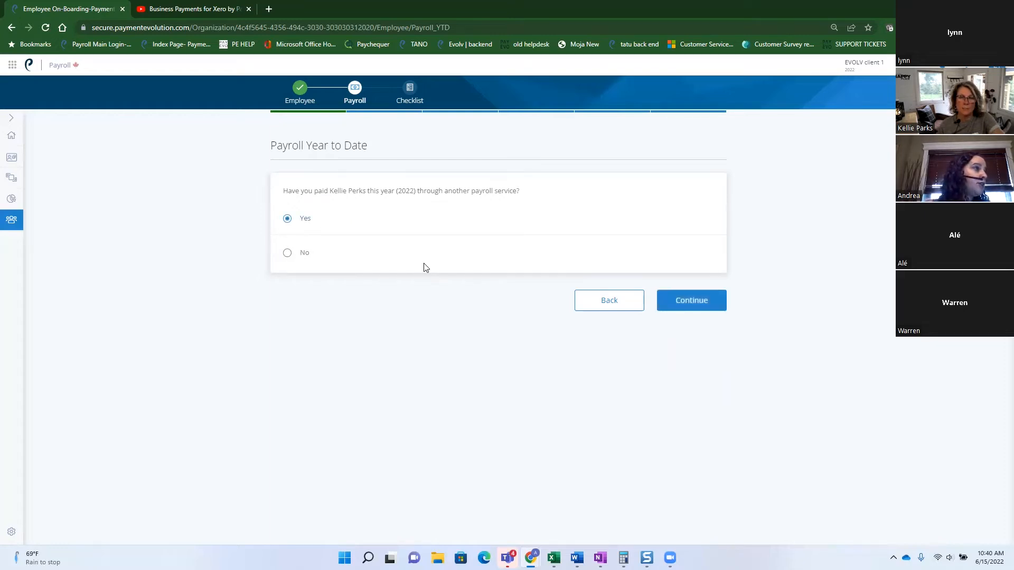
pyautogui.click(680, 301)
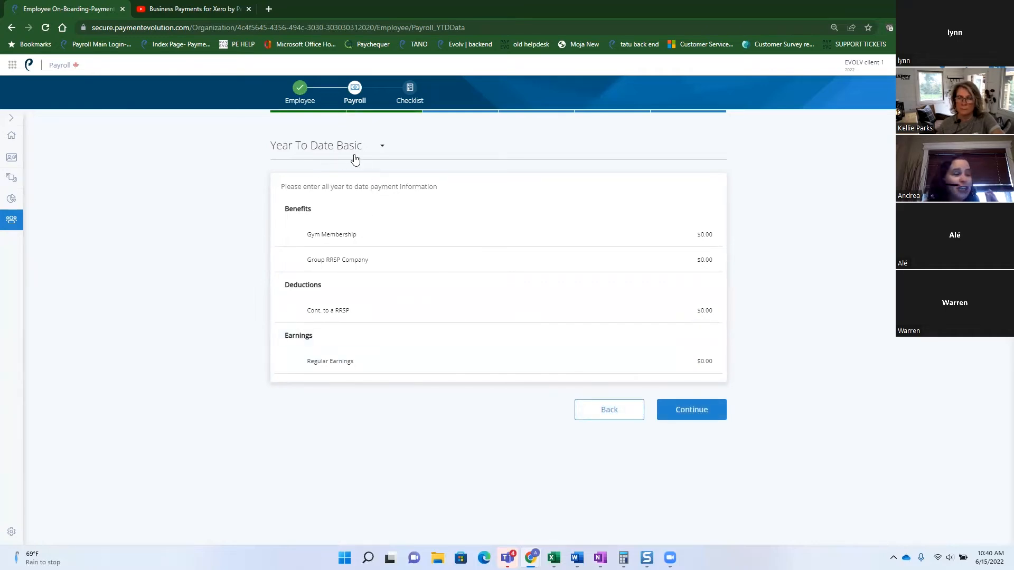
# Switch to the Year To Date Advanced view and enter 50 regular hours.
pyautogui.click(381, 149)
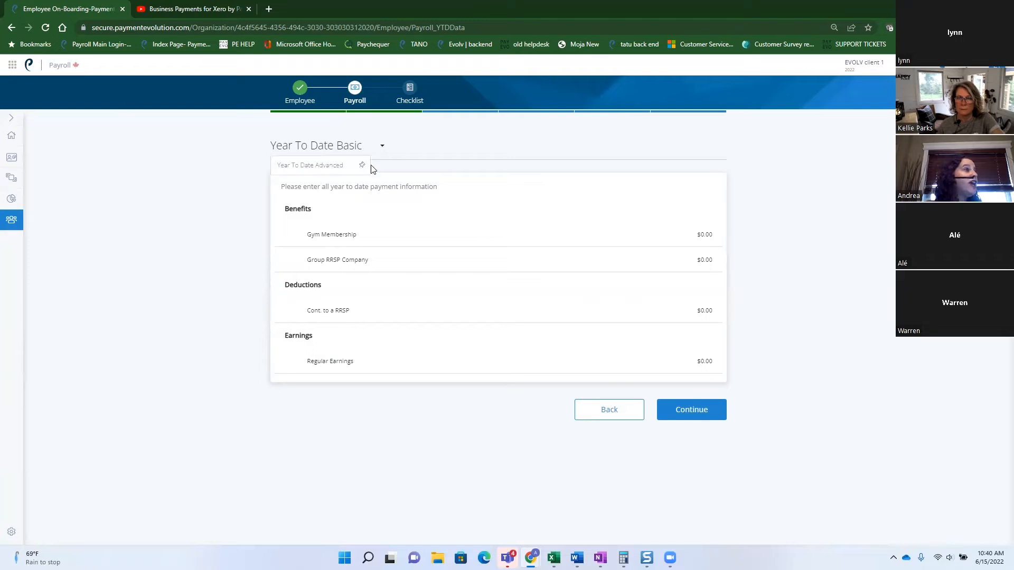
pyautogui.click(335, 165)
pyautogui.scroll(-1, 581, 369)
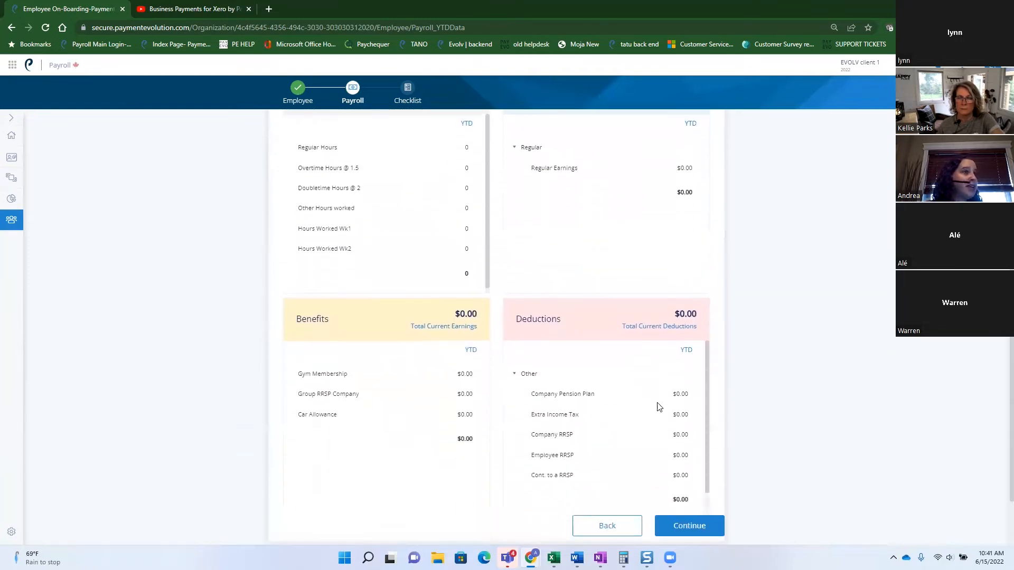
pyautogui.scroll(1, 792, 375)
pyautogui.scroll(2, 805, 366)
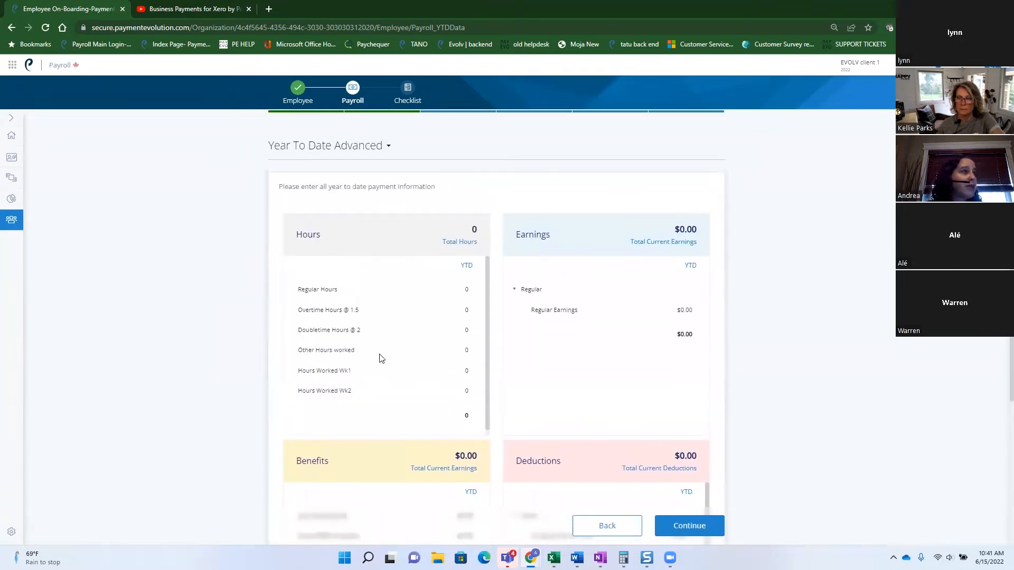
pyautogui.click(464, 289)
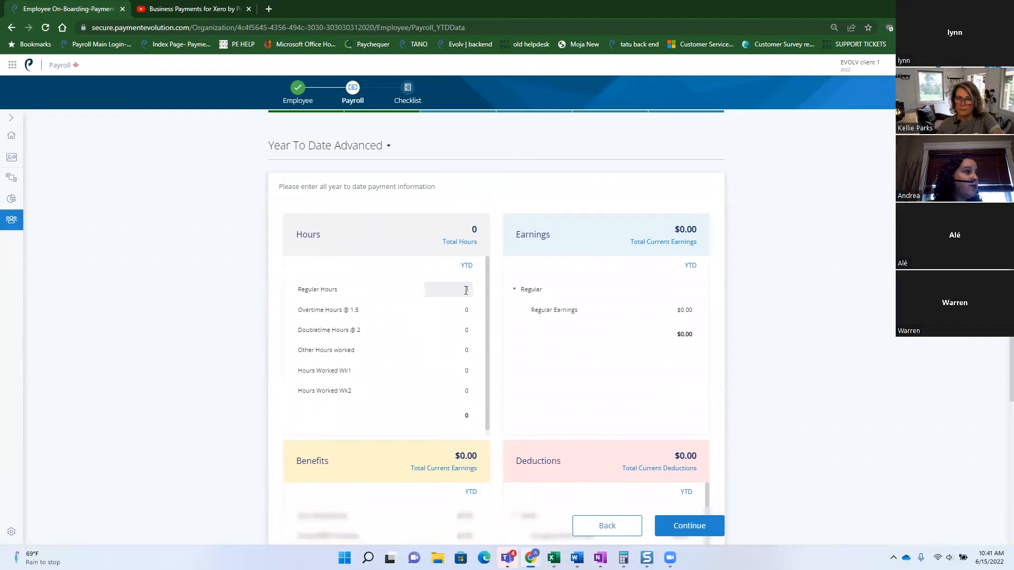
pyautogui.write('50')
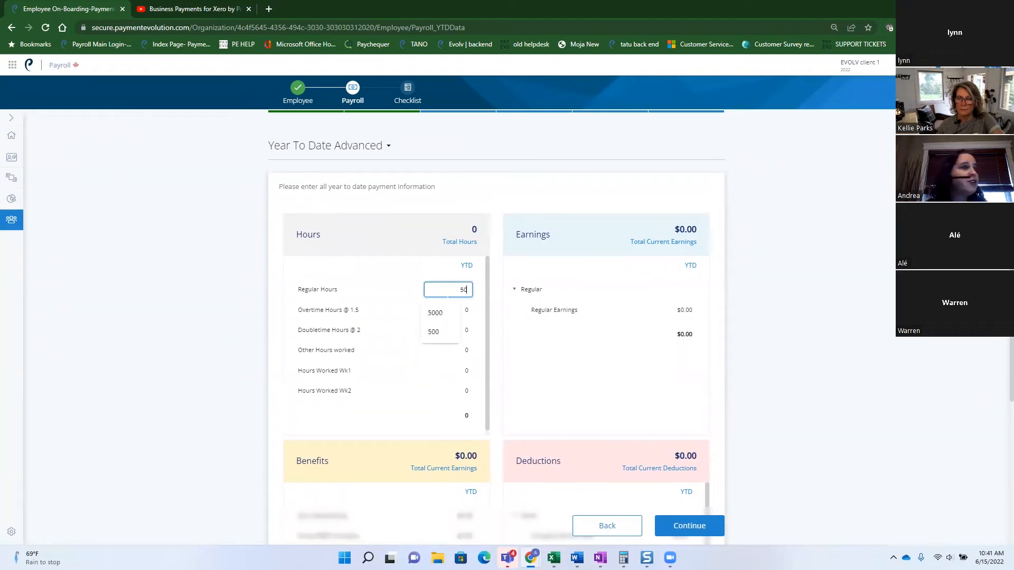
# Replace Regular Earnings with $5,000.00, then save the year-to-date figures and continue.
pyautogui.click(687, 311)
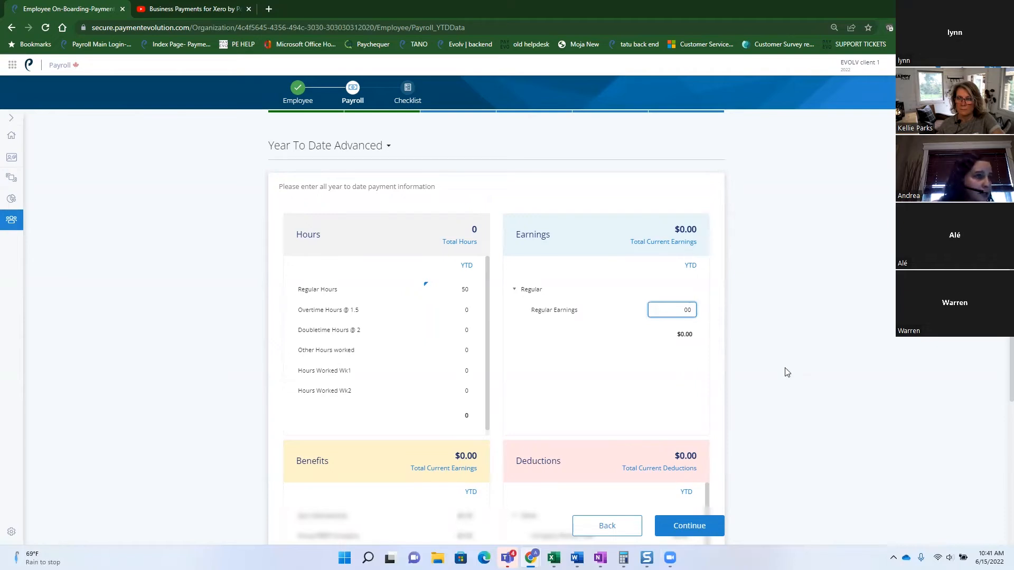
pyautogui.press('BackSpace')
pyautogui.press('BackSpace')
pyautogui.write('5000')
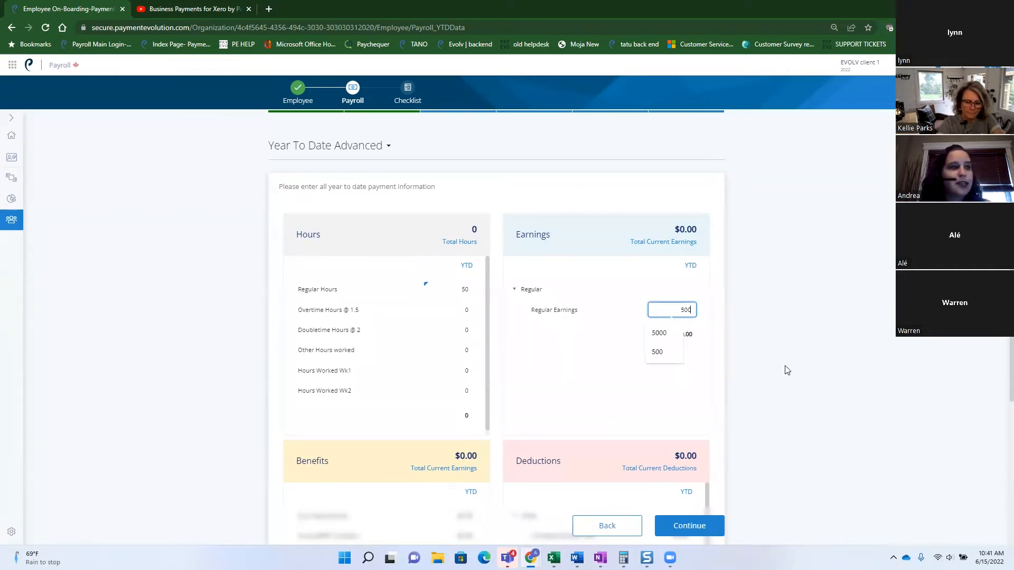
pyautogui.press('Return')
pyautogui.scroll(-3, 789, 370)
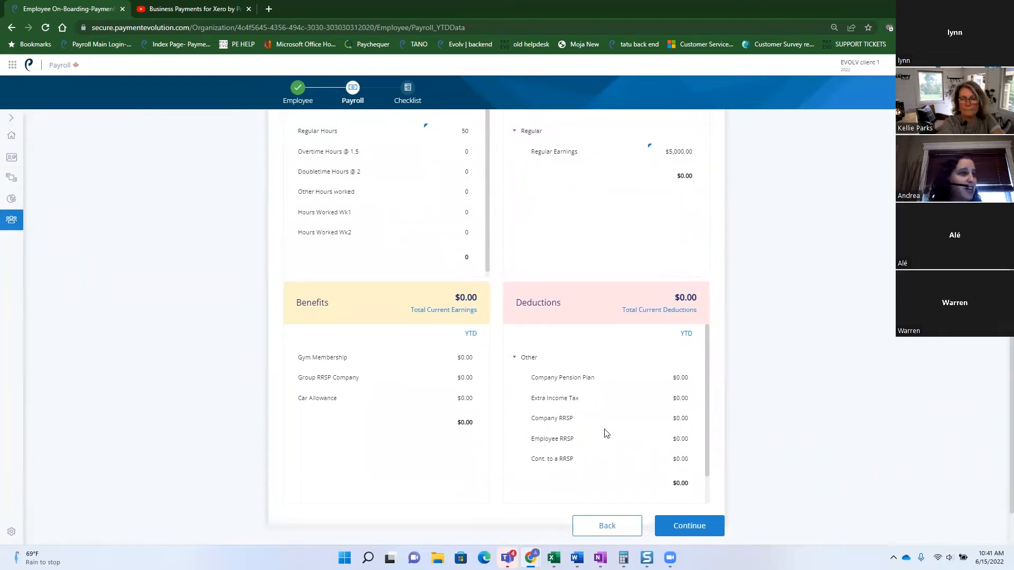
pyautogui.scroll(1, 605, 432)
pyautogui.scroll(-1, 439, 461)
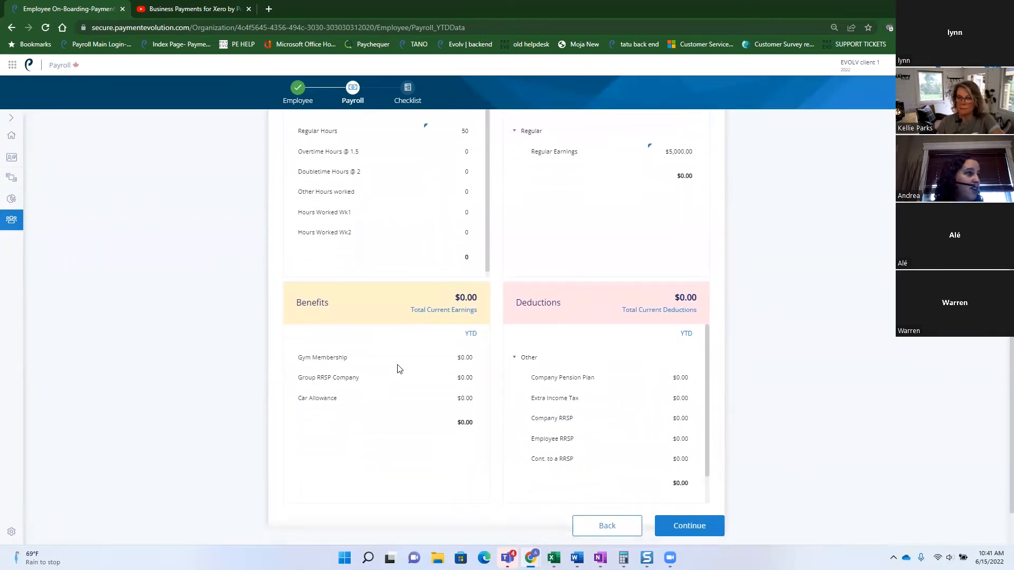
pyautogui.click(691, 529)
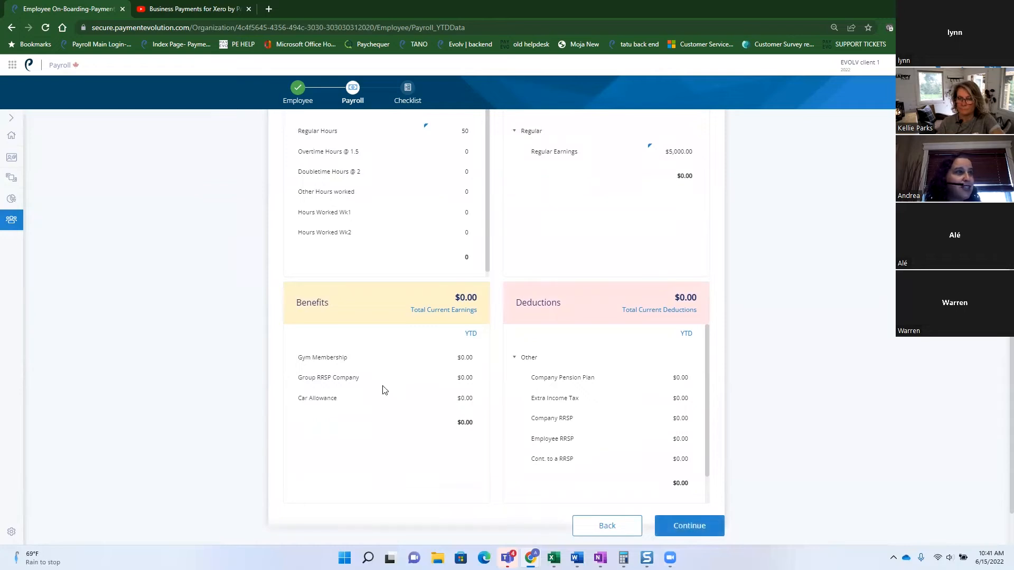
pyautogui.click(469, 378)
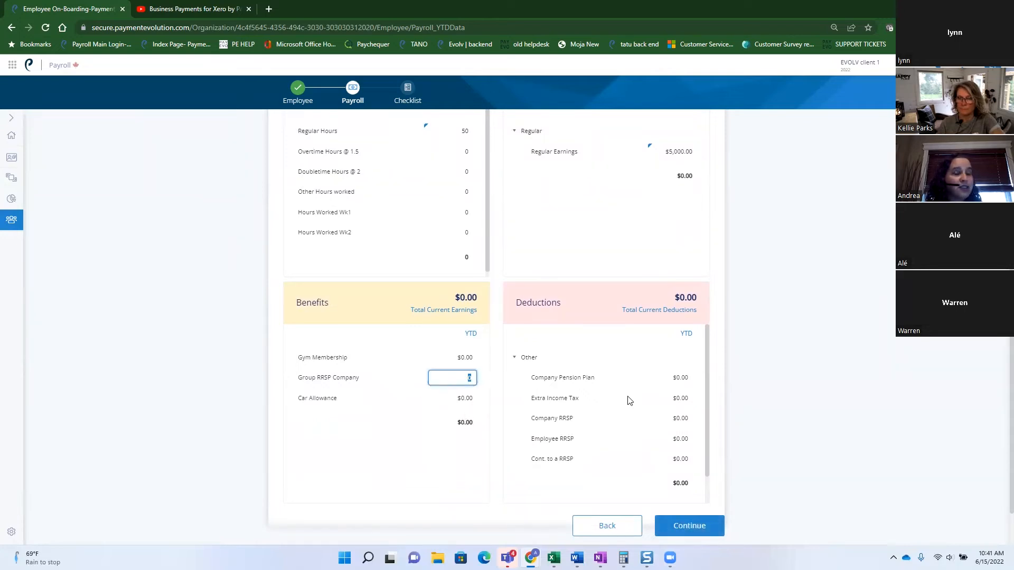
pyautogui.click(701, 529)
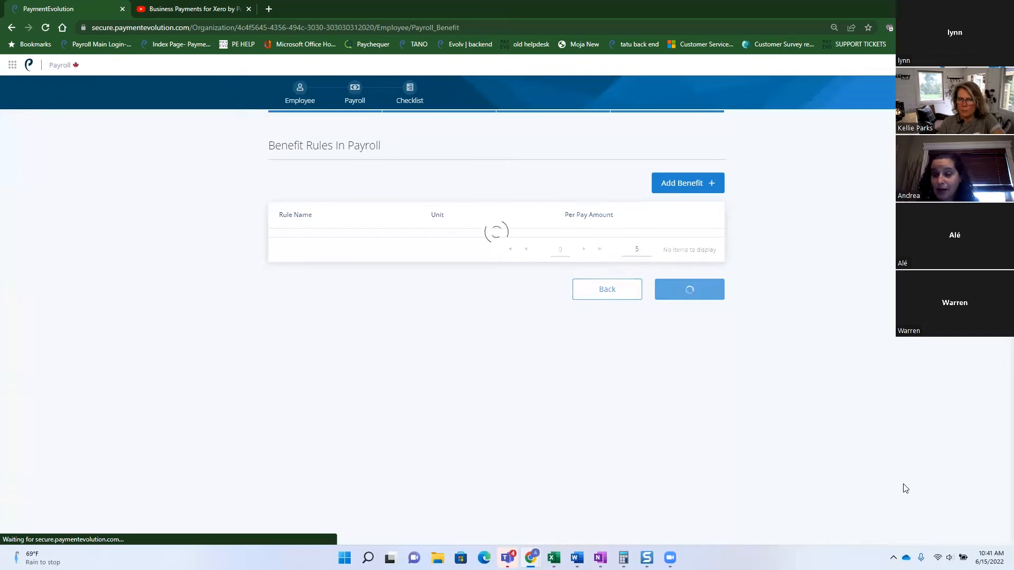
# Return to the Year to Date page and view it in Year To Date Advanced mode.
pyautogui.click(611, 296)
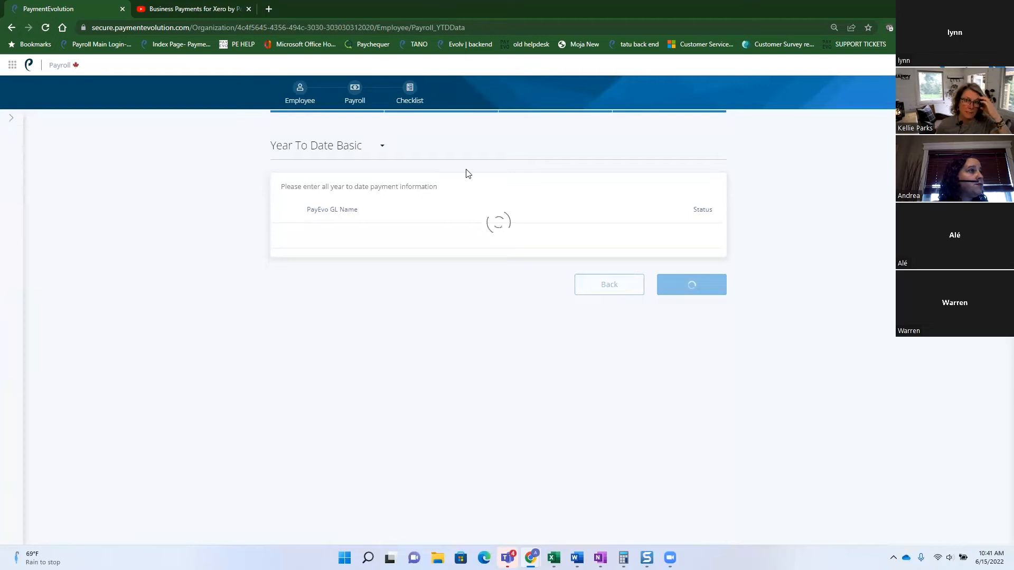
pyautogui.click(382, 148)
pyautogui.click(336, 167)
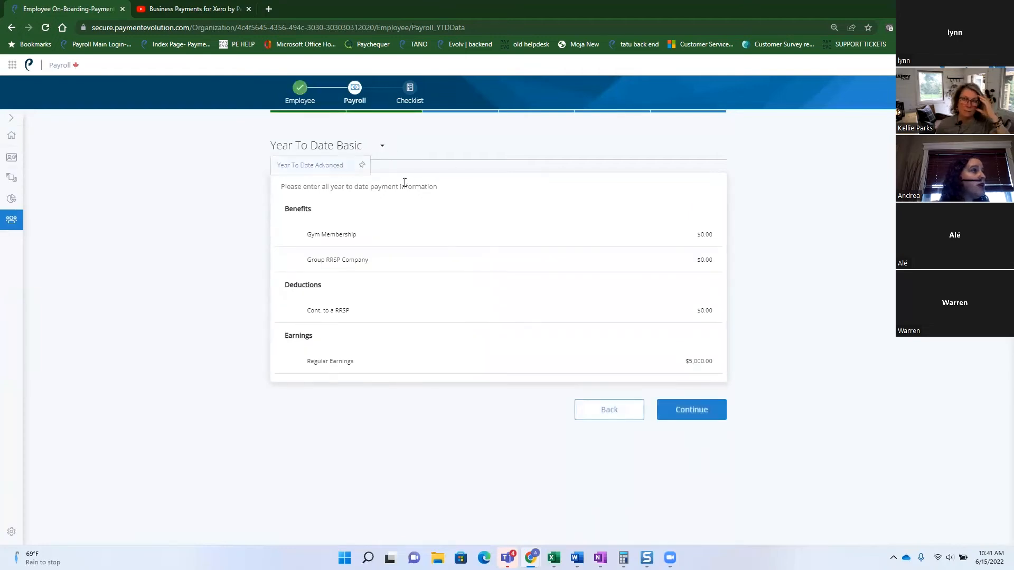
pyautogui.scroll(-2, 625, 222)
pyautogui.scroll(1, 660, 221)
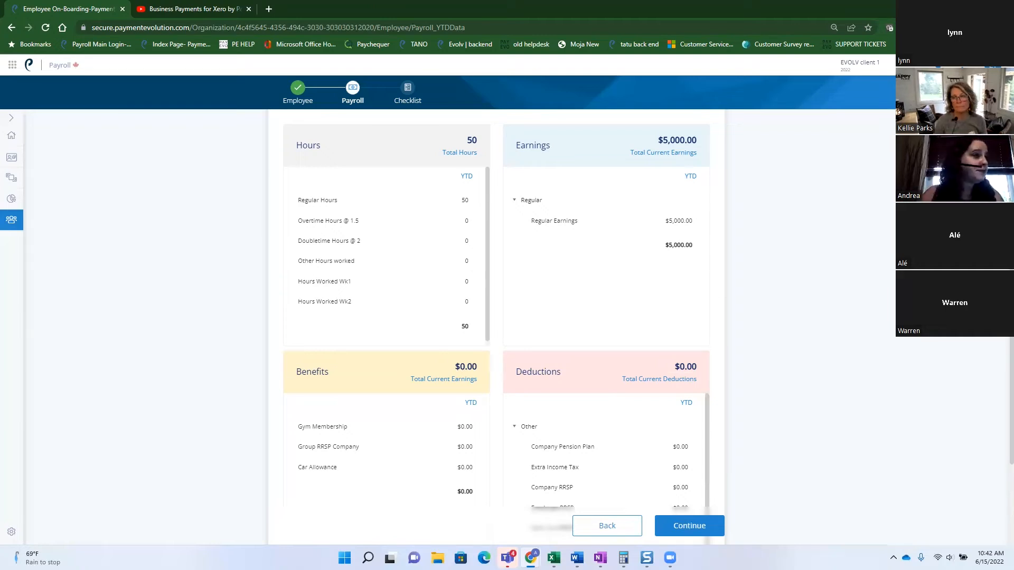
# Add a Car Allowance benefit rule paying $100.00 per pay, then continue to deductions.
pyautogui.click(692, 526)
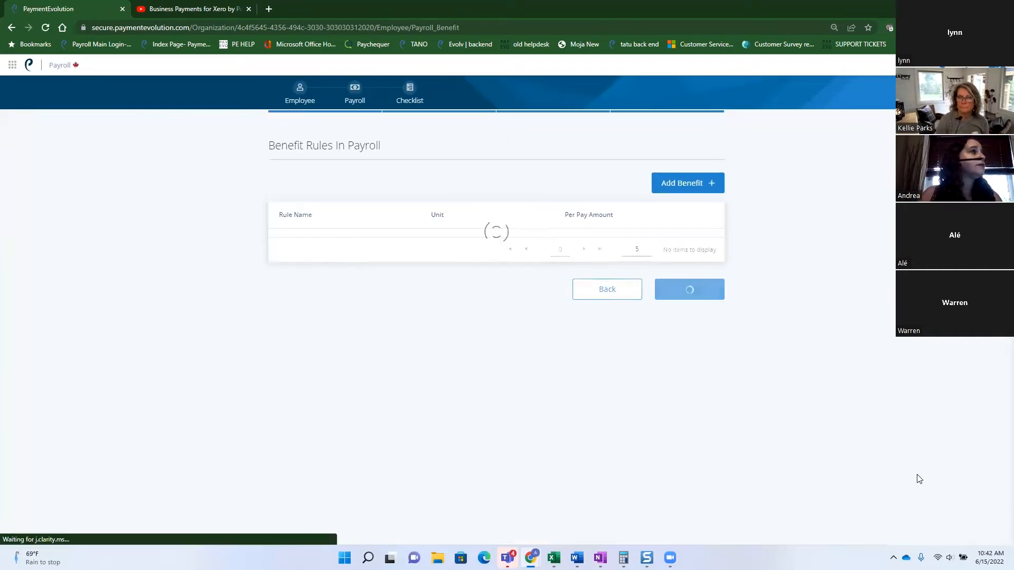
pyautogui.click(679, 184)
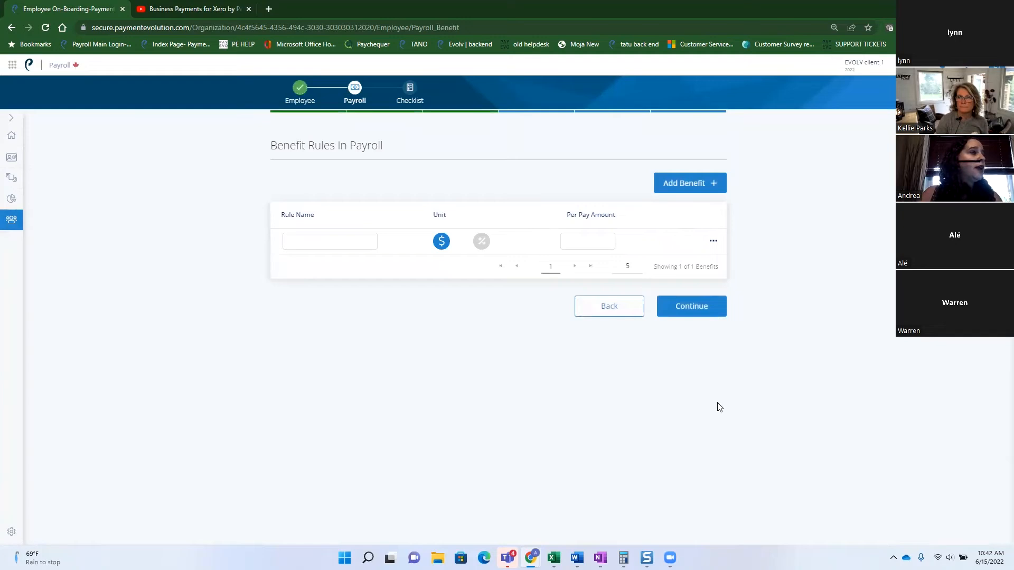
pyautogui.click(324, 245)
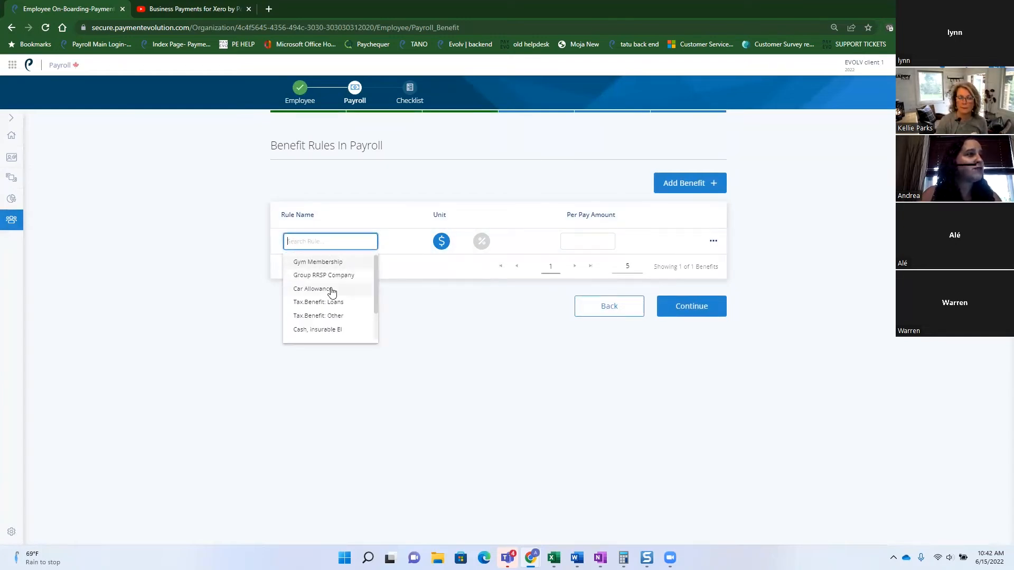
pyautogui.click(332, 291)
pyautogui.click(592, 240)
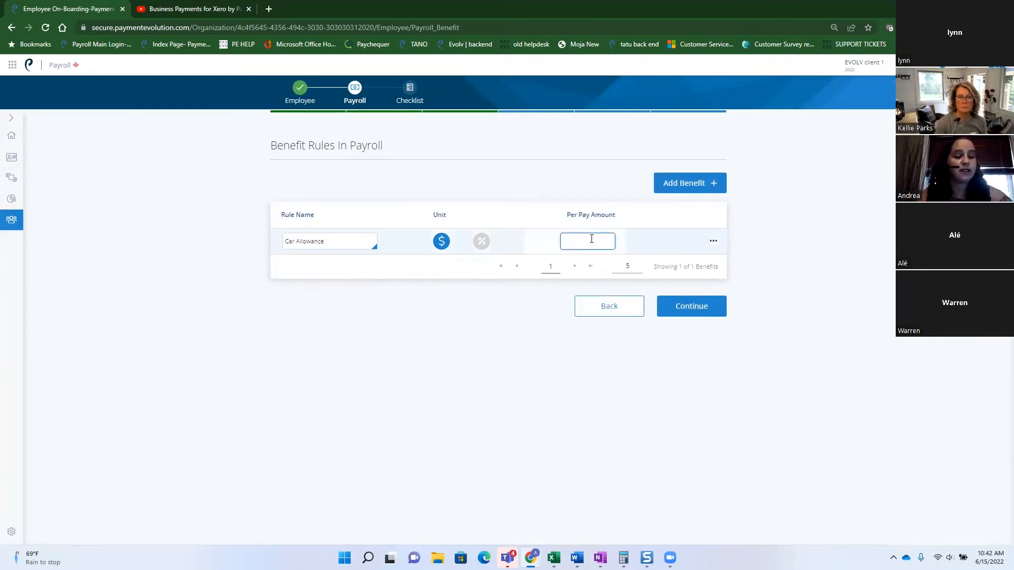
pyautogui.write('100')
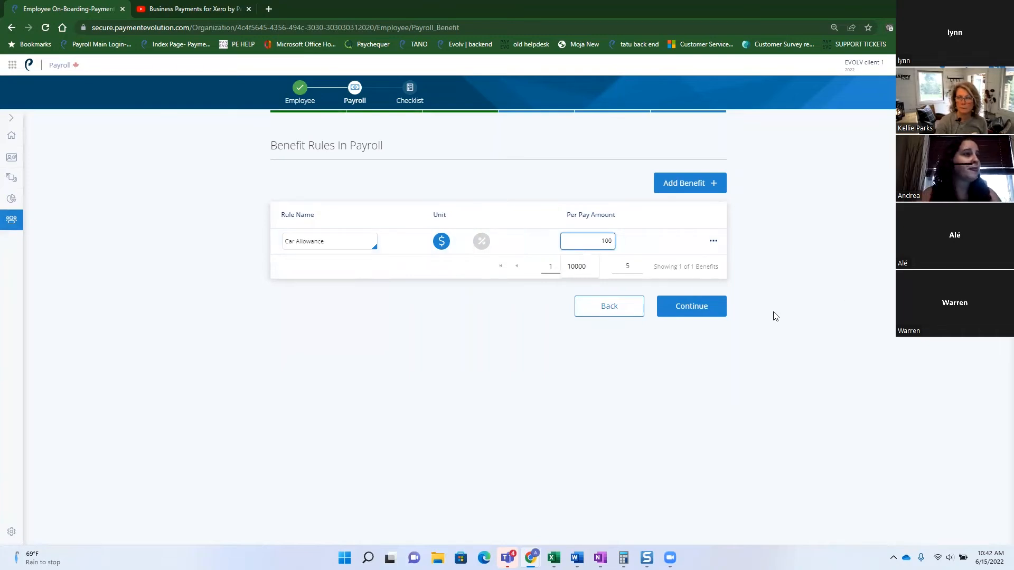
pyautogui.click(713, 309)
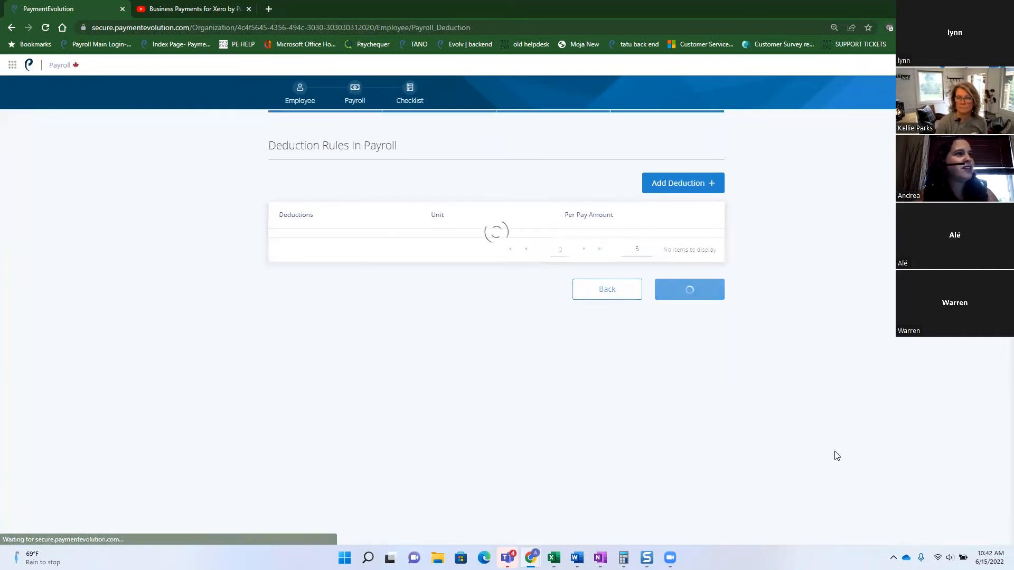
# Continue past Deductions, Vacation and the Review/Checklist to finish onboarding employee 000004.
pyautogui.click(691, 297)
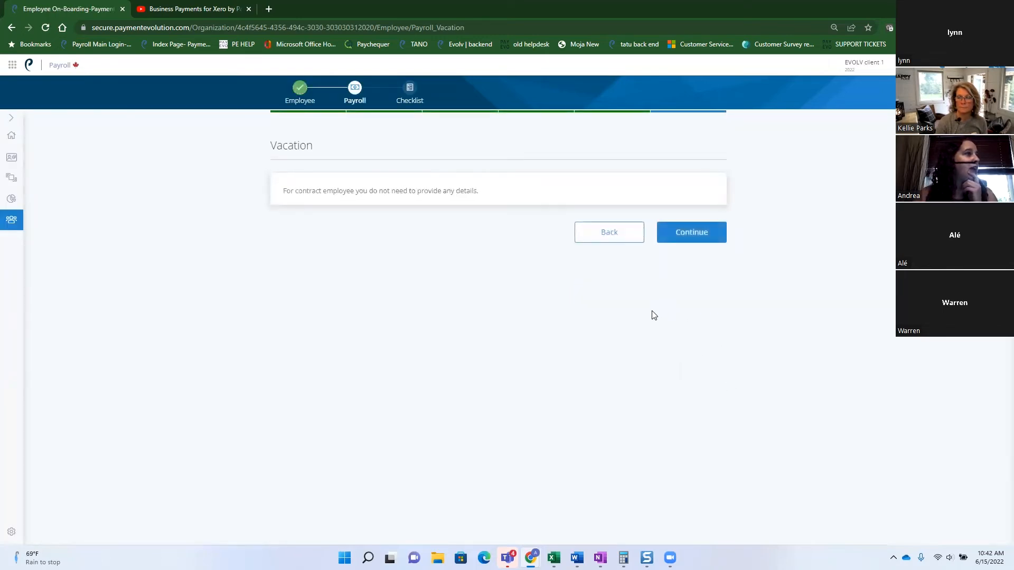
pyautogui.click(708, 235)
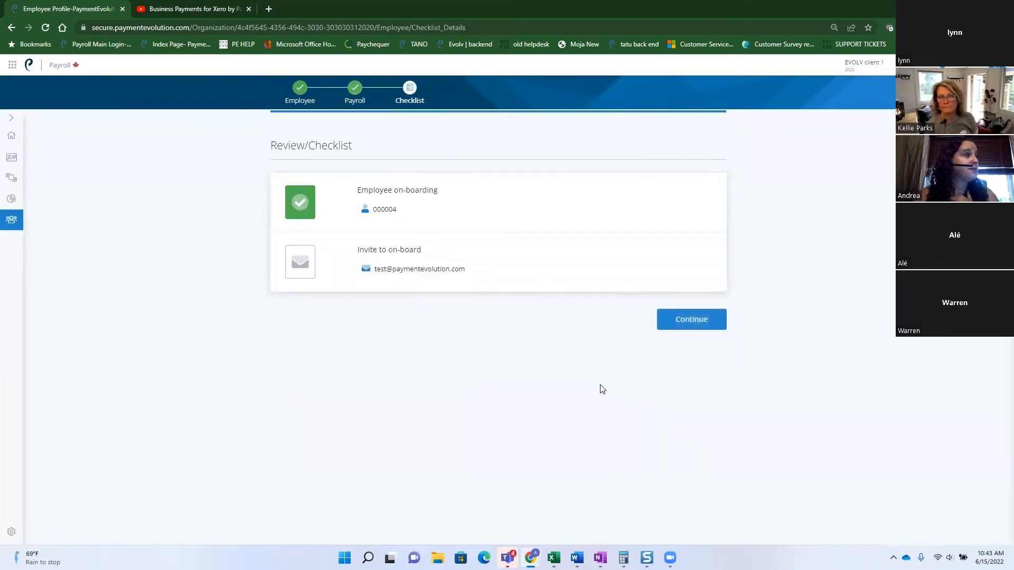
pyautogui.click(688, 323)
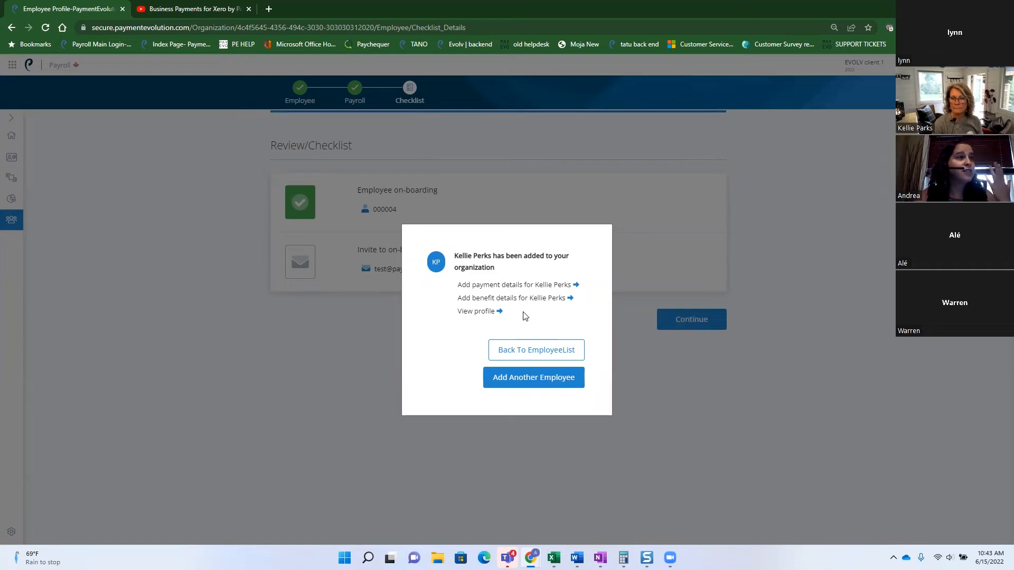
# Return to the Team list and open the first employee's Basic Information profile.
pyautogui.click(546, 359)
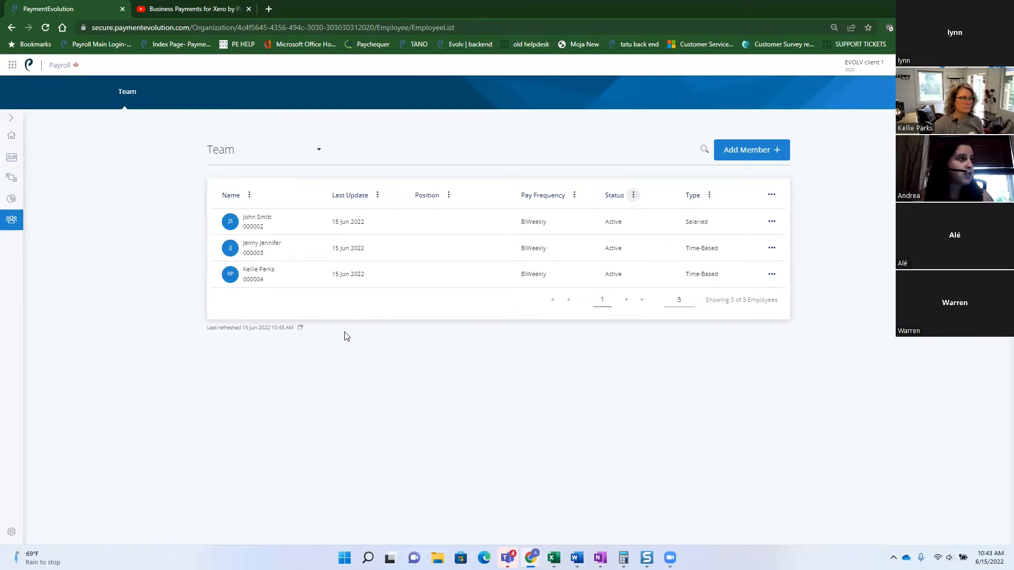
pyautogui.click(382, 231)
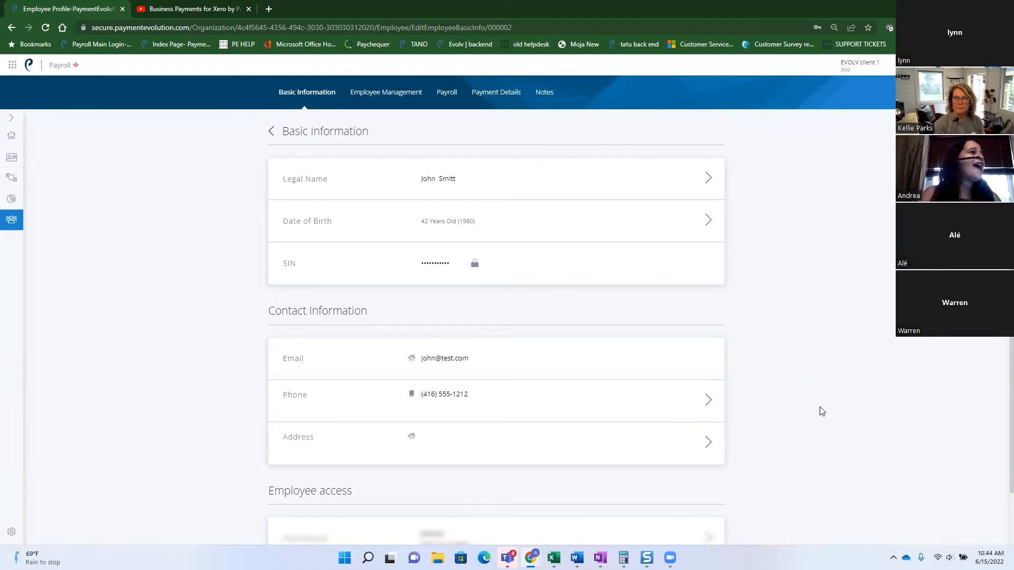
pyautogui.scroll(-1, 819, 397)
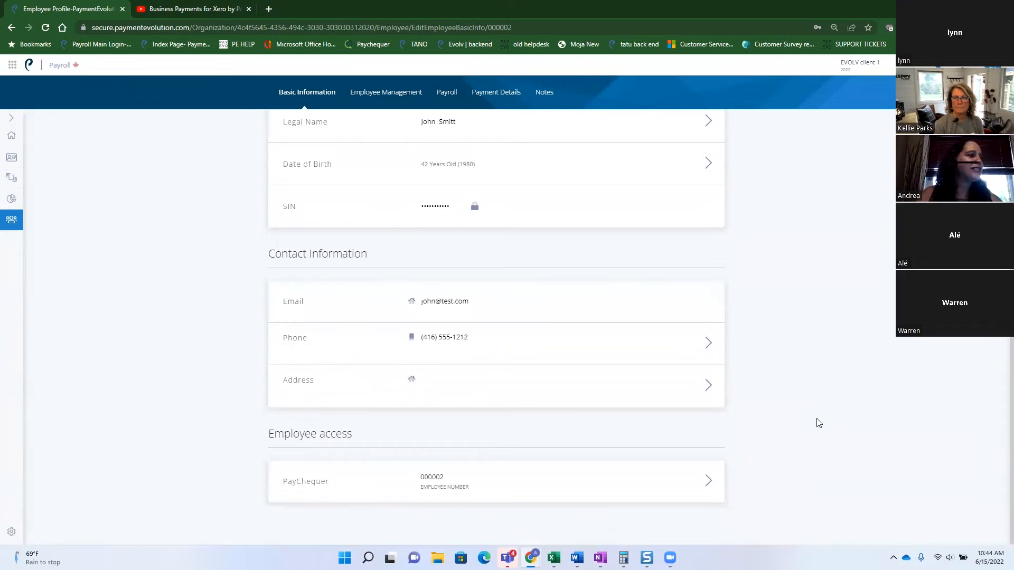
pyautogui.click(512, 481)
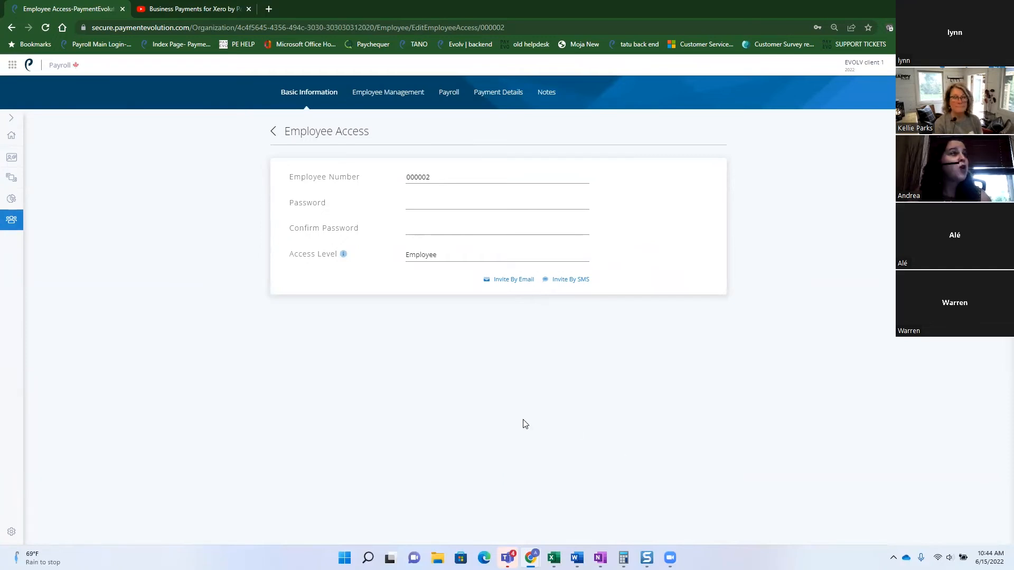
pyautogui.click(443, 256)
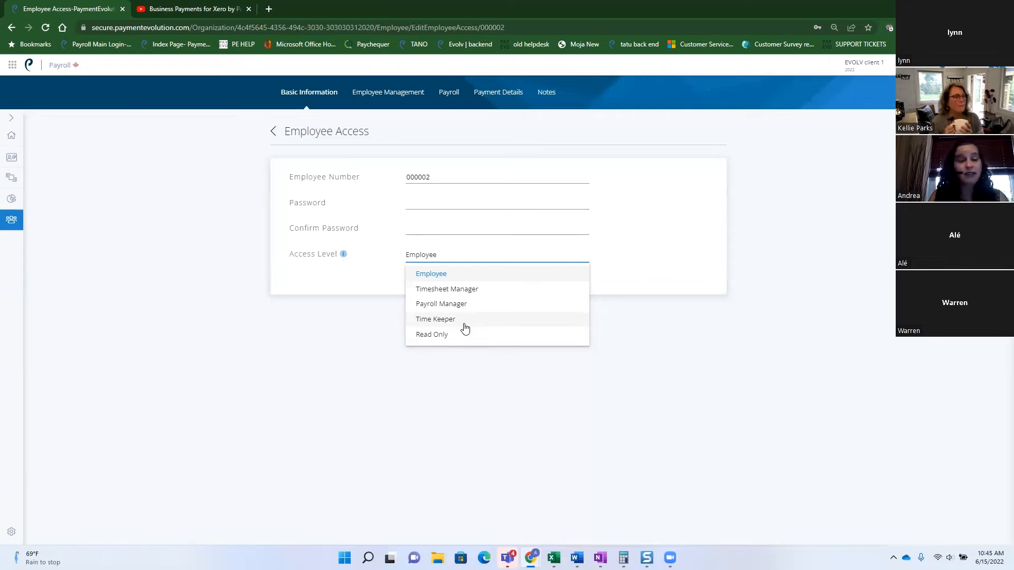
pyautogui.click(274, 132)
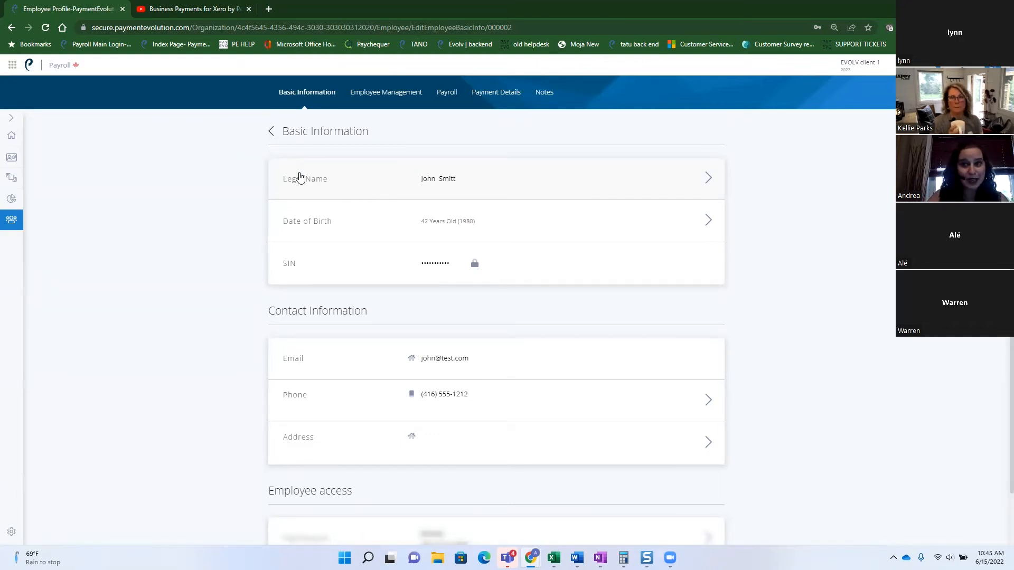
# Show the employee's Payroll tab with pay details, vacation owing and tax rules.
pyautogui.click(378, 96)
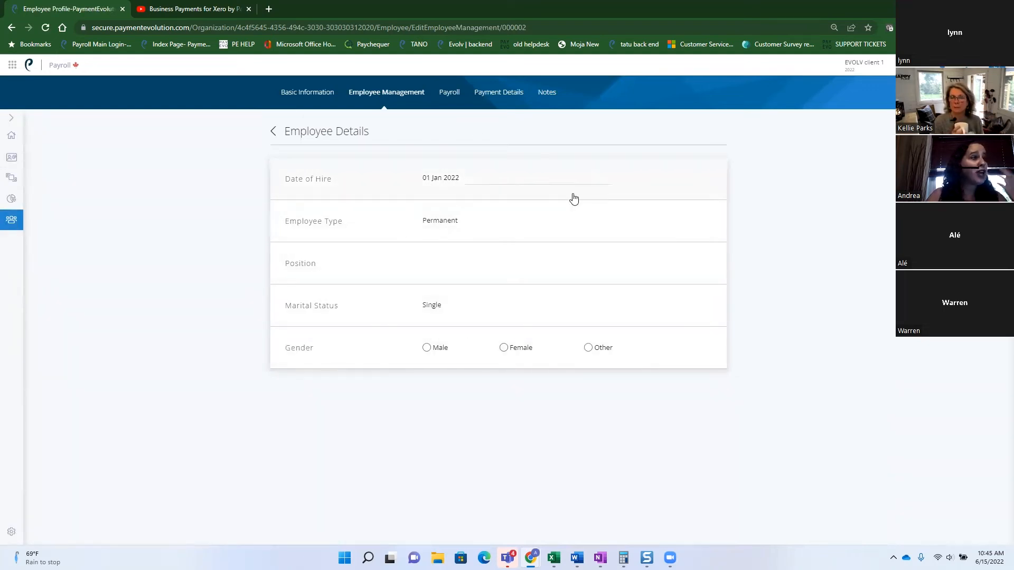
pyautogui.click(443, 94)
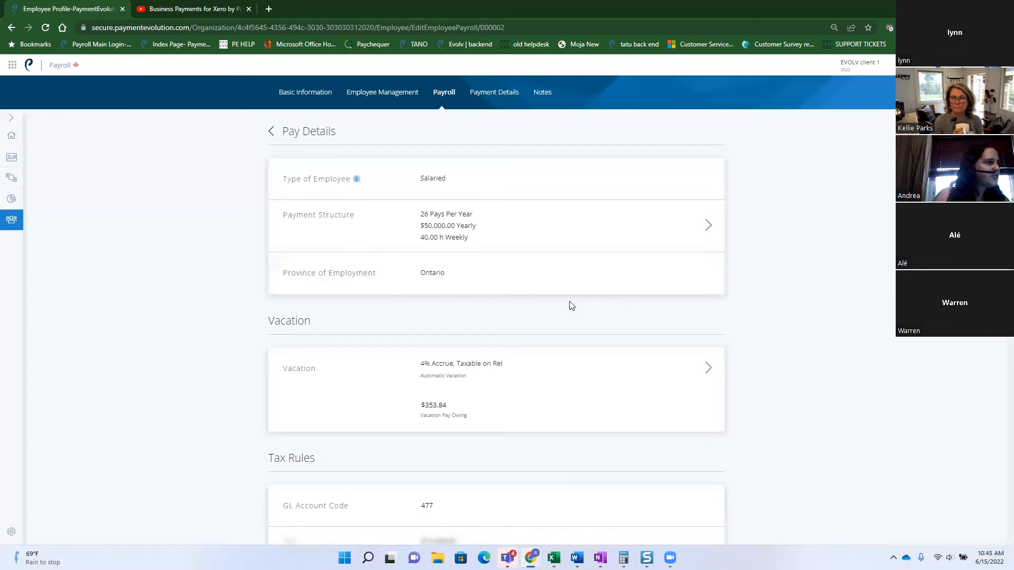
pyautogui.scroll(-2, 525, 299)
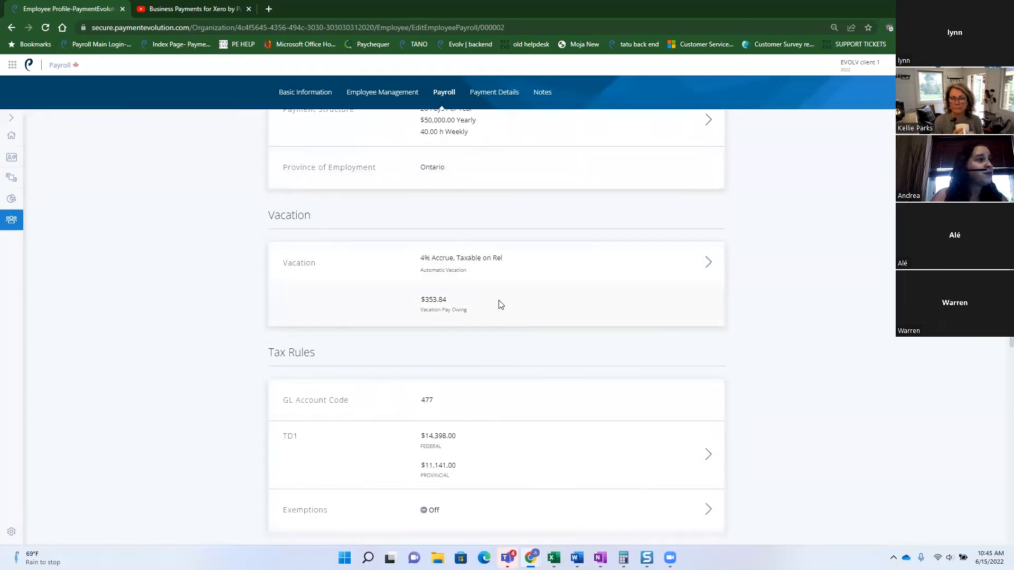
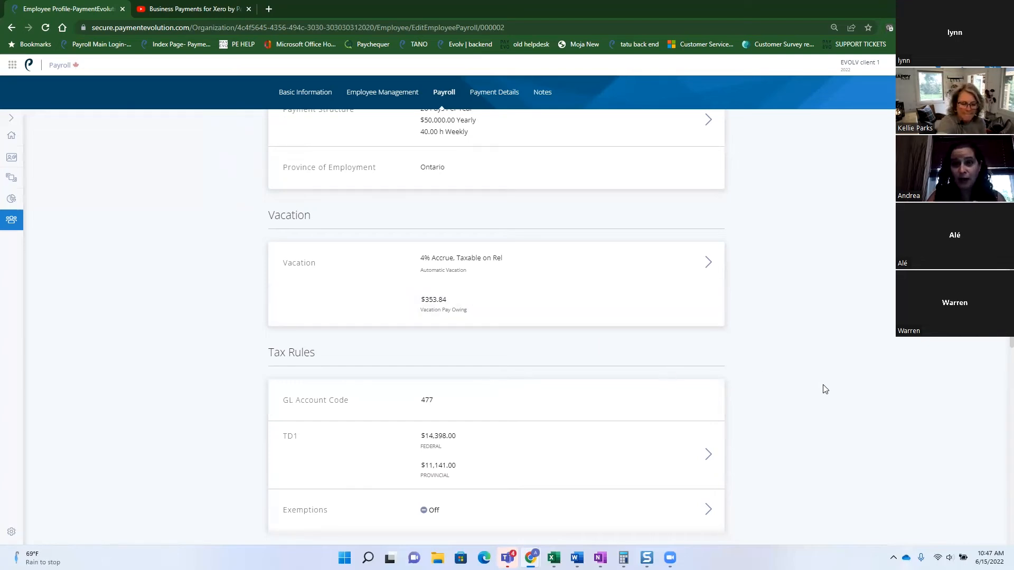
# Review the employee's deduction rules, then return to the pay details.
pyautogui.scroll(-2, 825, 389)
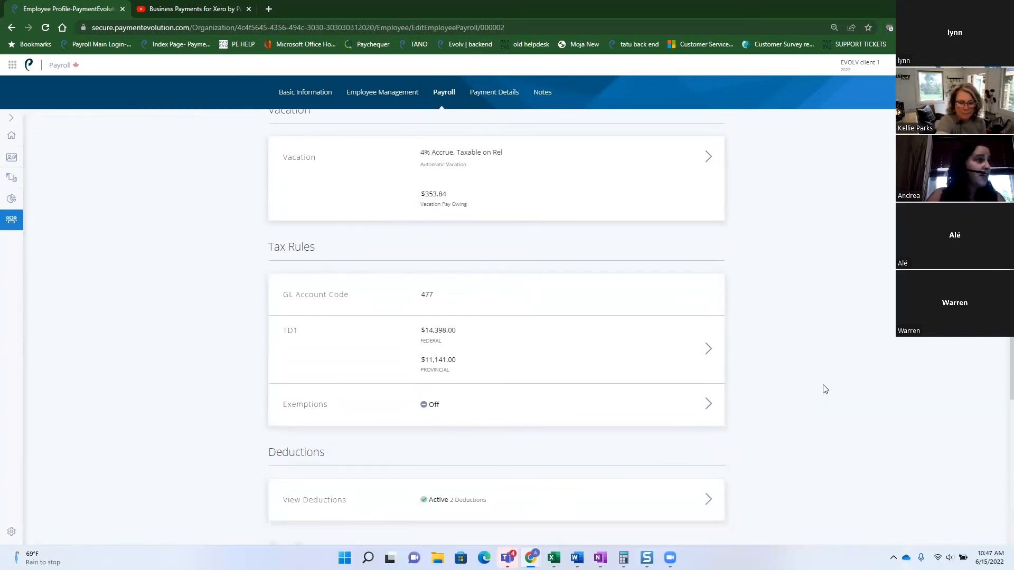
pyautogui.scroll(-1, 825, 389)
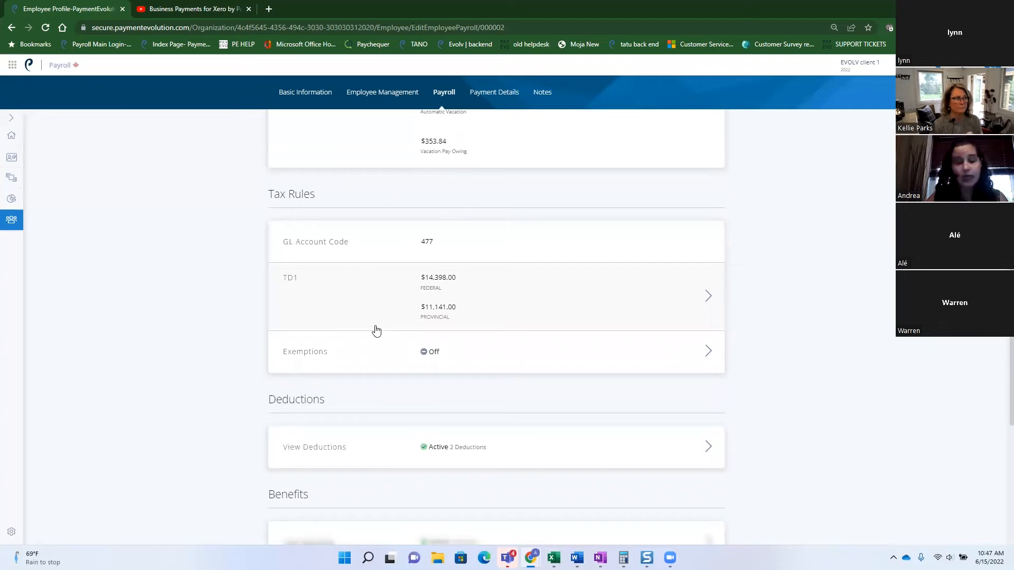
pyautogui.scroll(-2, 359, 335)
pyautogui.scroll(-2, 229, 353)
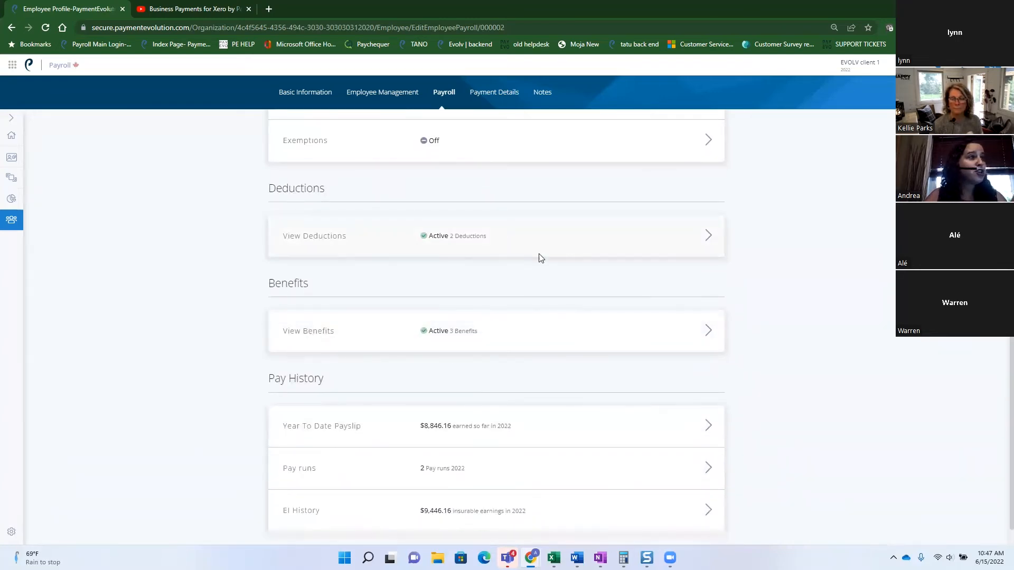
pyautogui.click(515, 245)
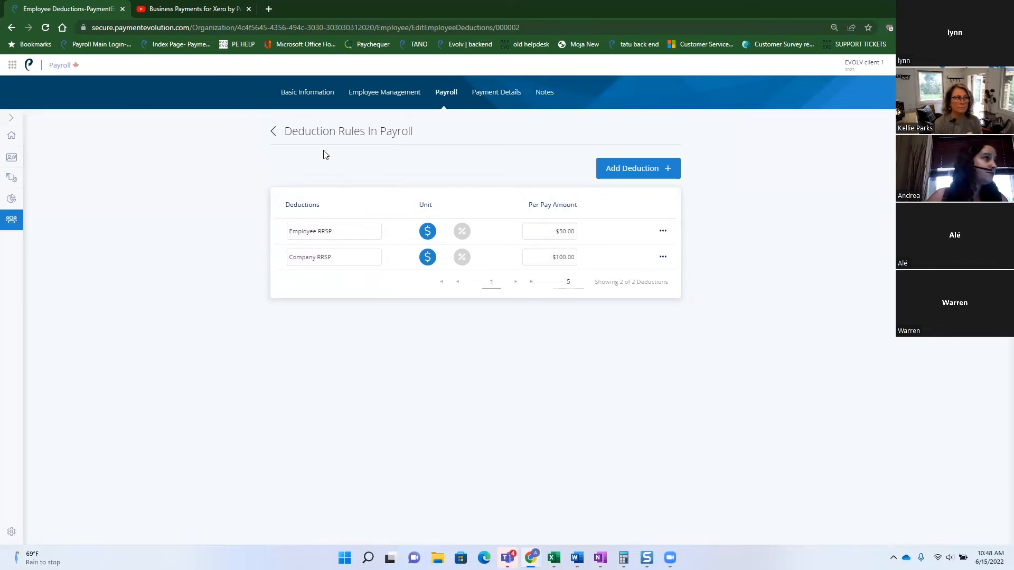
pyautogui.click(273, 132)
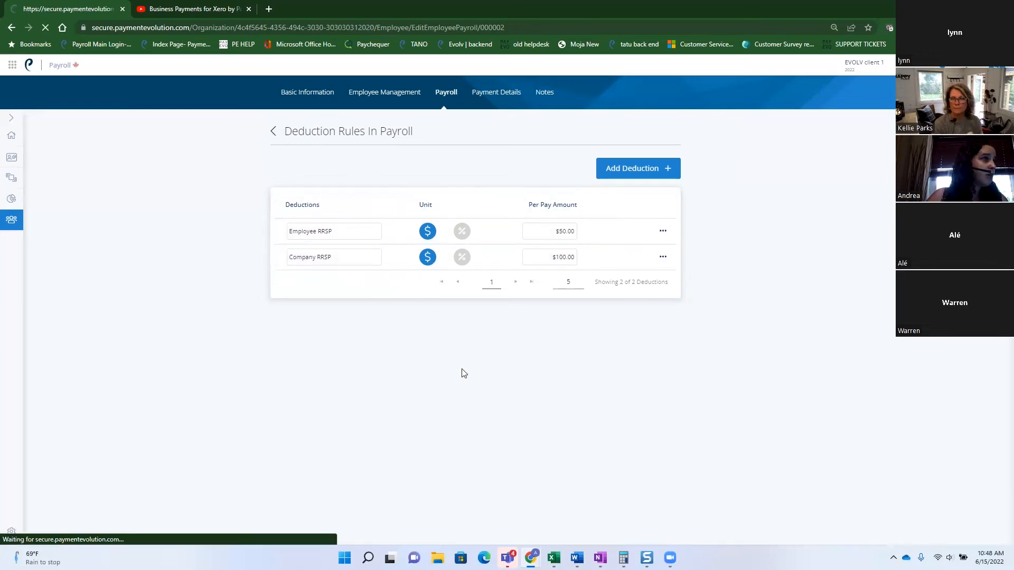
# Review the employee's benefit rules, then return to the pay details.
pyautogui.scroll(-8, 491, 389)
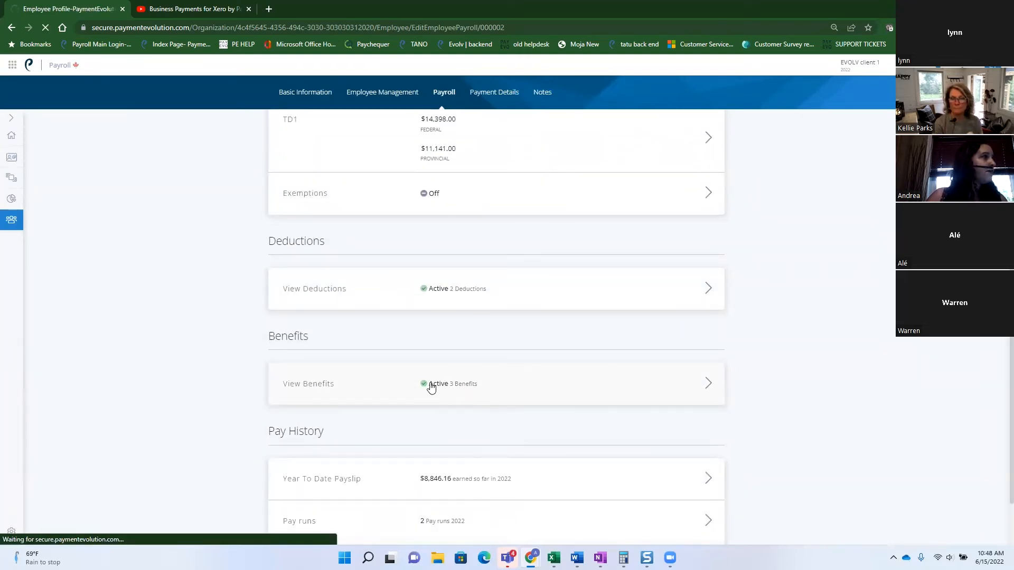
pyautogui.click(447, 391)
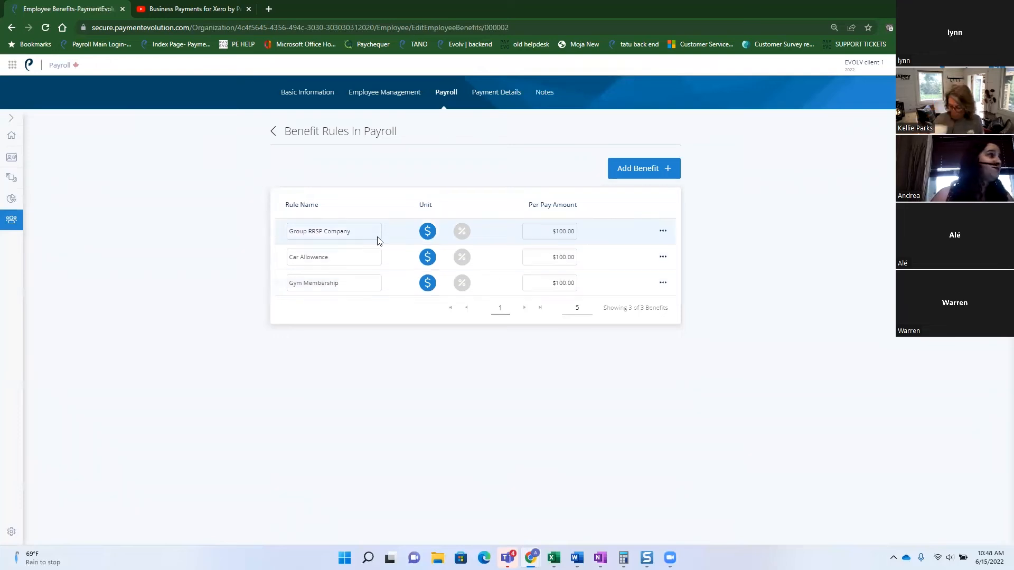
pyautogui.click(272, 132)
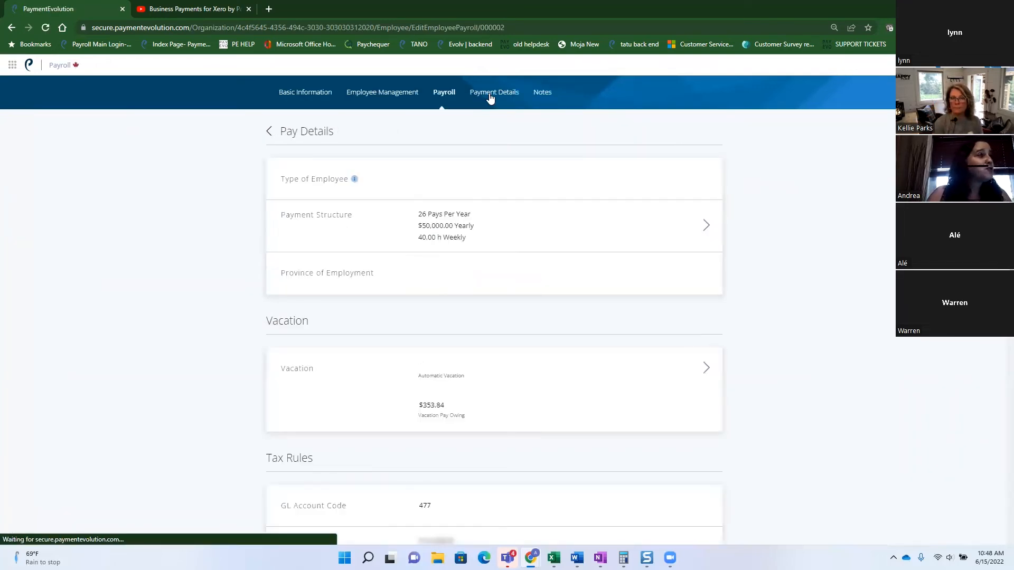
pyautogui.scroll(-9, 548, 315)
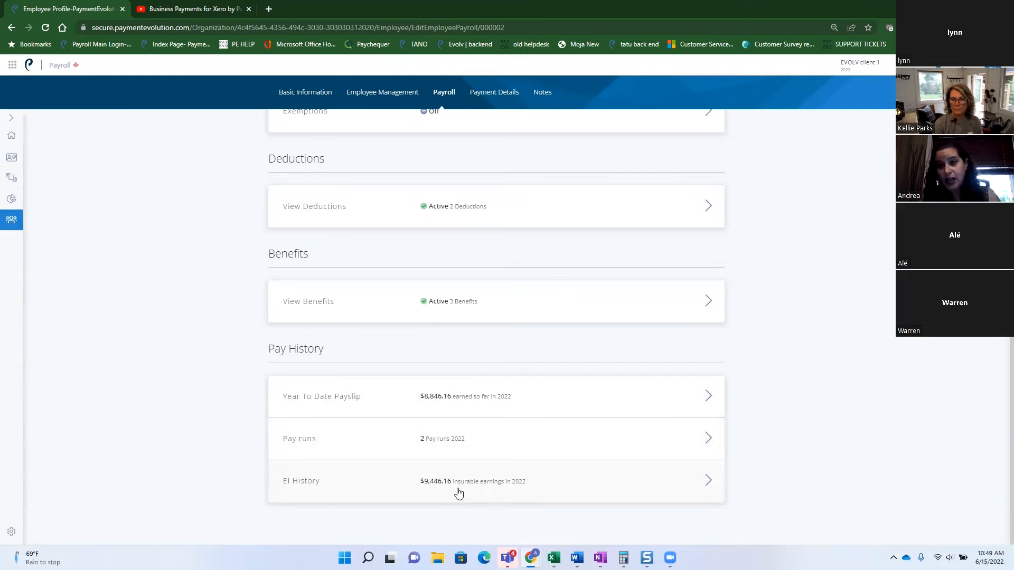
pyautogui.scroll(5, 607, 435)
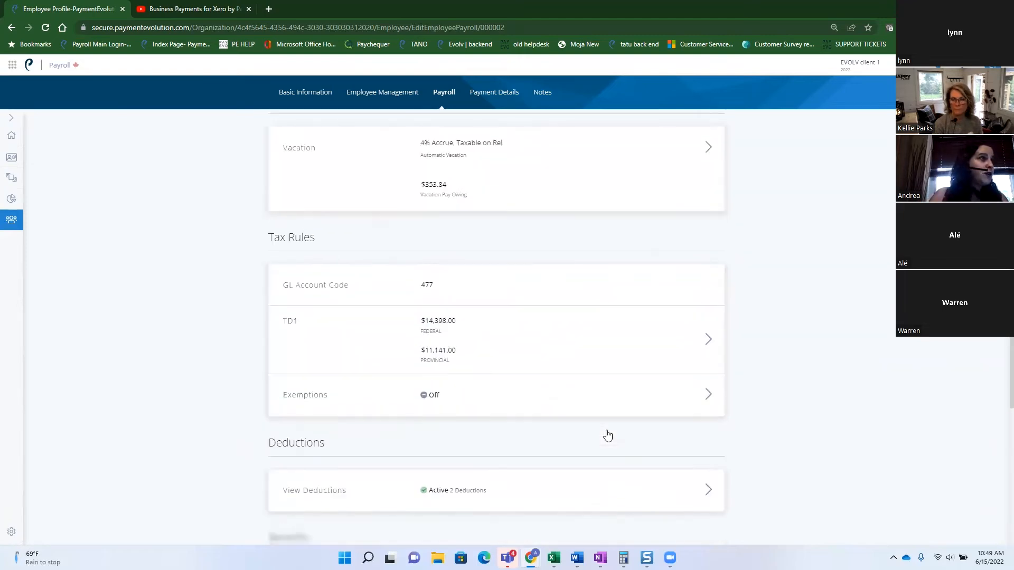
pyautogui.scroll(4, 607, 435)
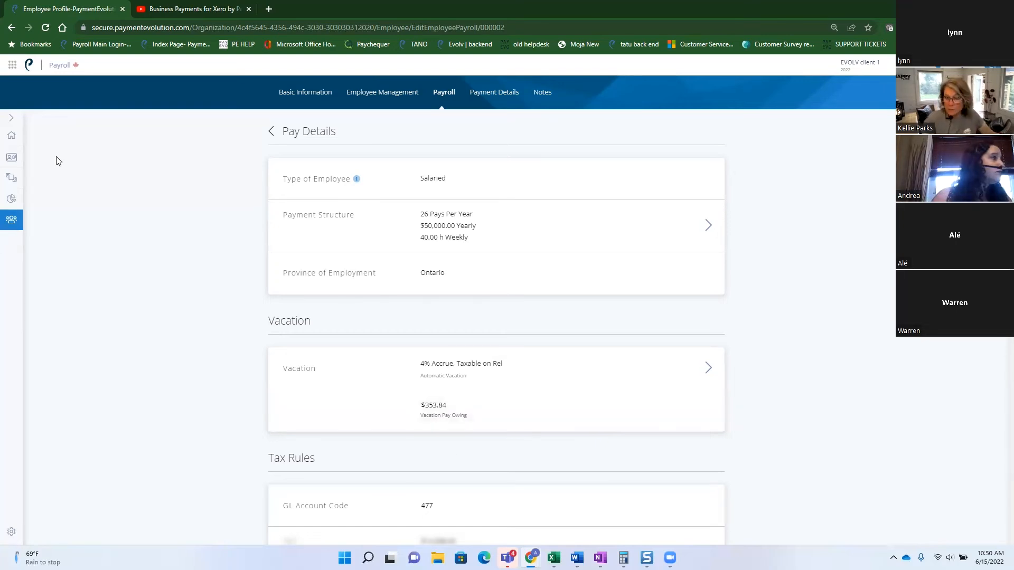
# Start a new payroll run, closing the remittance period and choosing Do Not Send for the GL export.
pyautogui.click(8, 162)
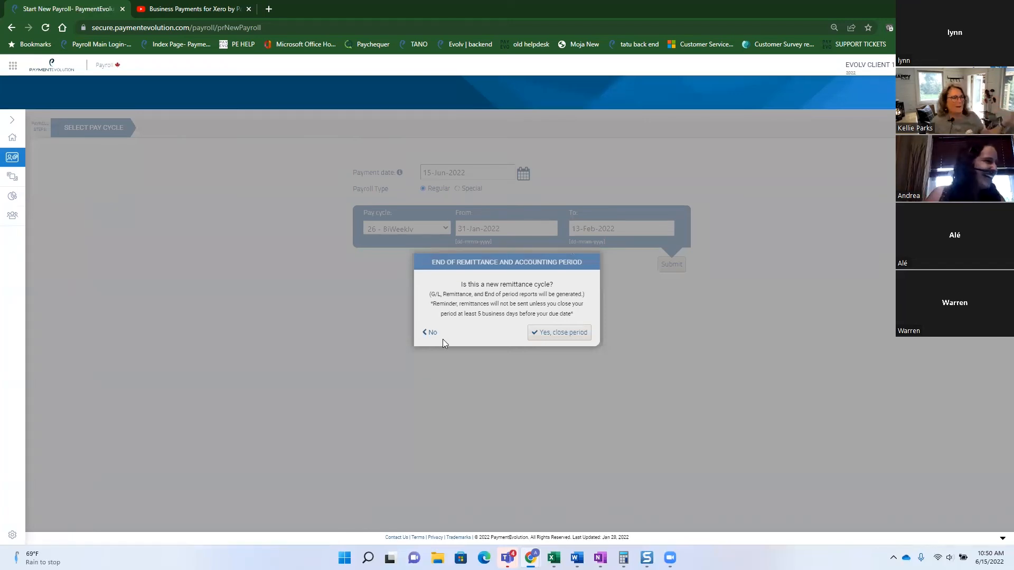
pyautogui.click(550, 334)
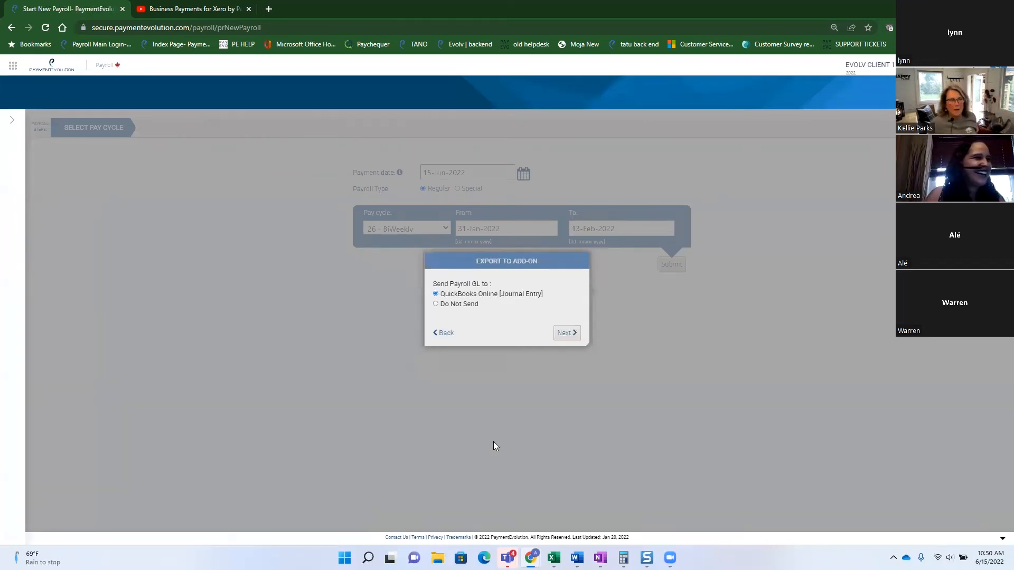
pyautogui.click(454, 304)
pyautogui.click(565, 333)
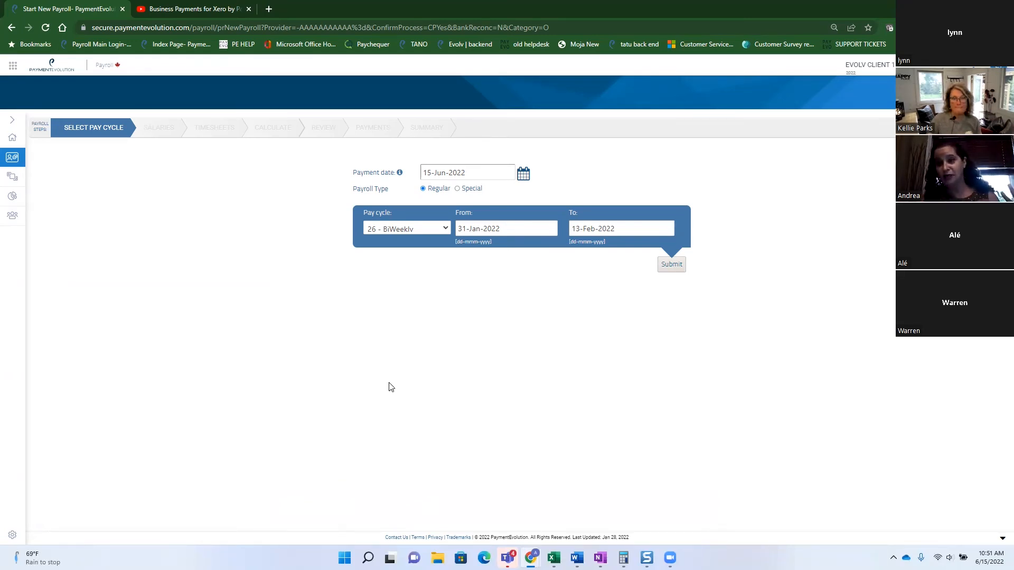
# Submit the BiWeekly pay cycle, then go back to Select Pay Cycle and reset the payroll.
pyautogui.click(670, 266)
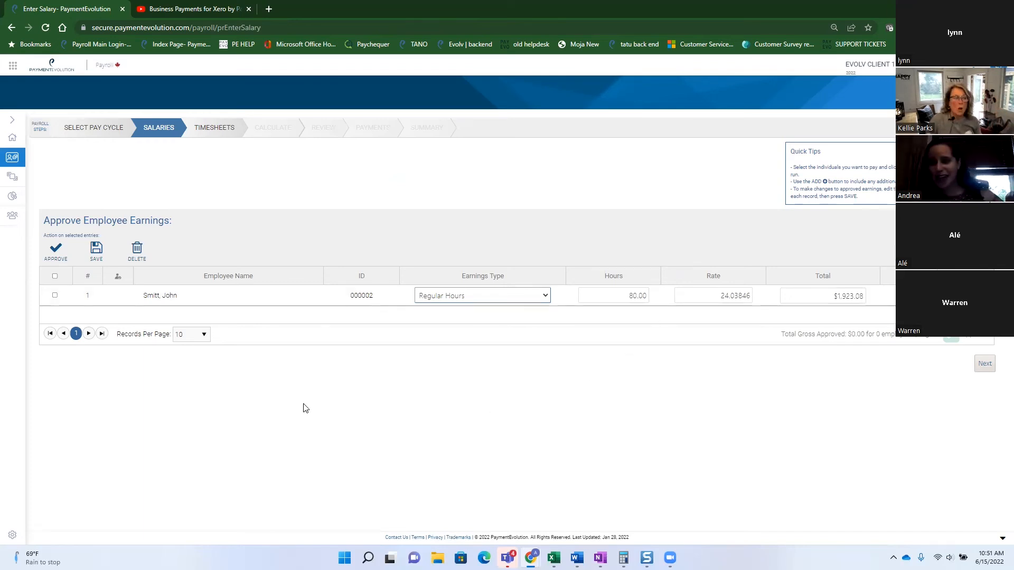
pyautogui.click(114, 129)
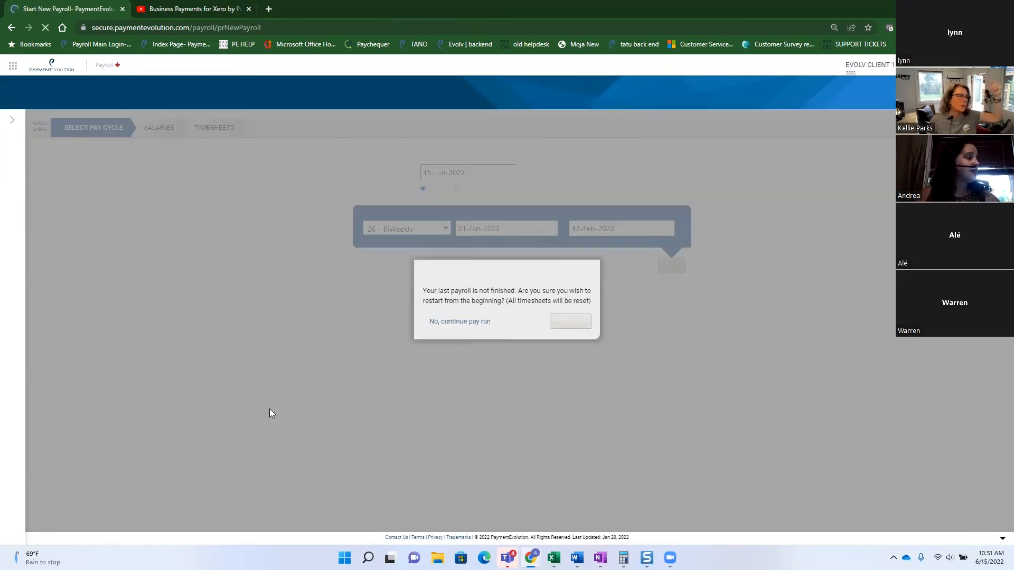
pyautogui.click(570, 321)
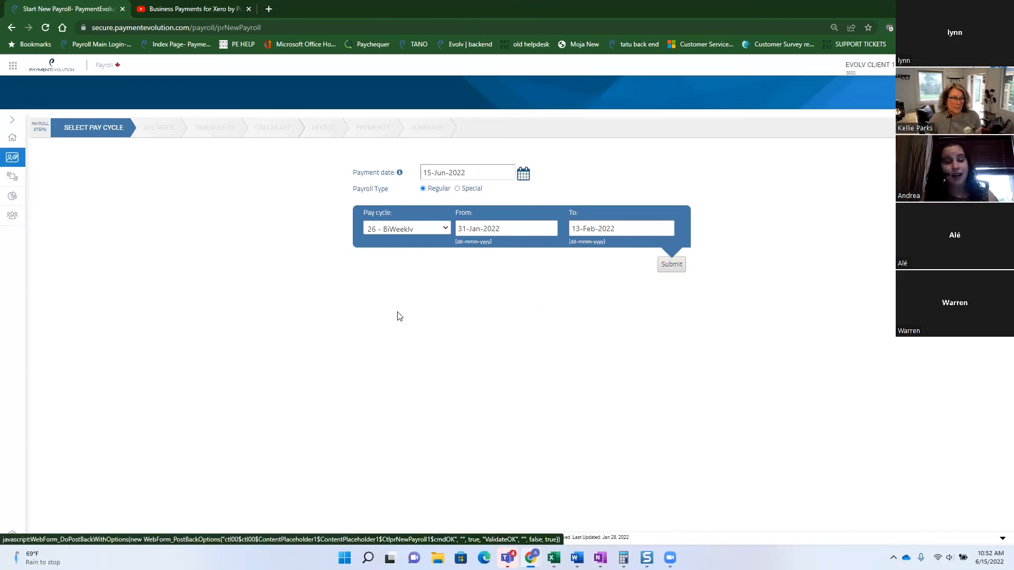
# Look through the yearly reports menu, then submit the 26 - BiWeekly cycle for 31-Jan to 13-Feb-2022.
pyautogui.click(5, 201)
pyautogui.click(16, 202)
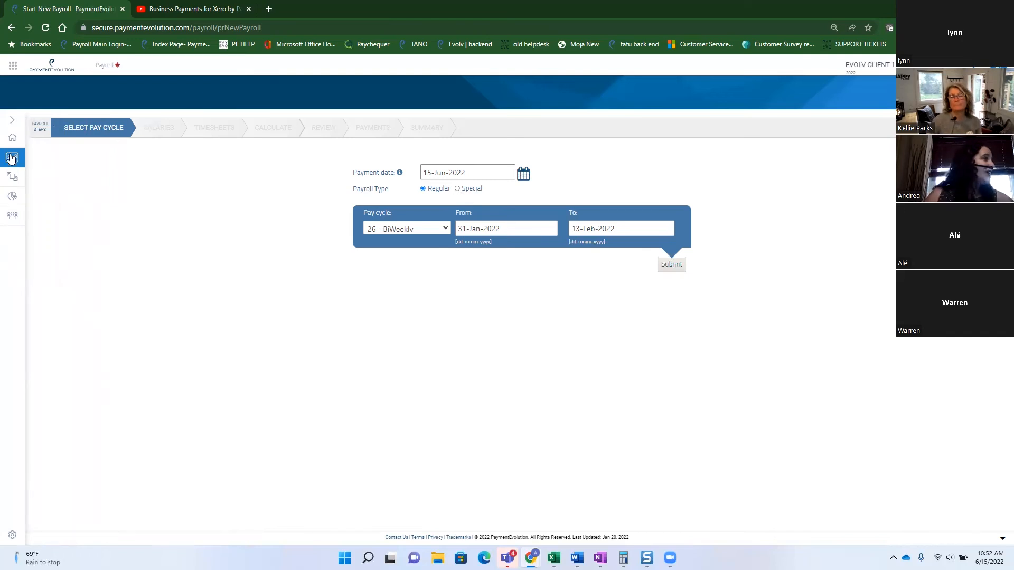
pyautogui.moveTo(8, 177)
pyautogui.click(50, 198)
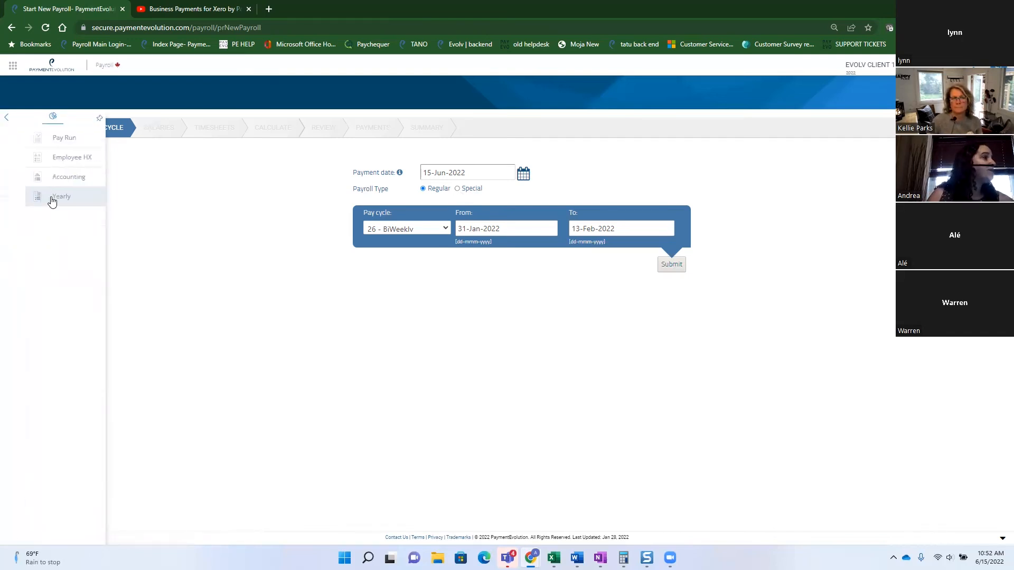
pyautogui.click(57, 200)
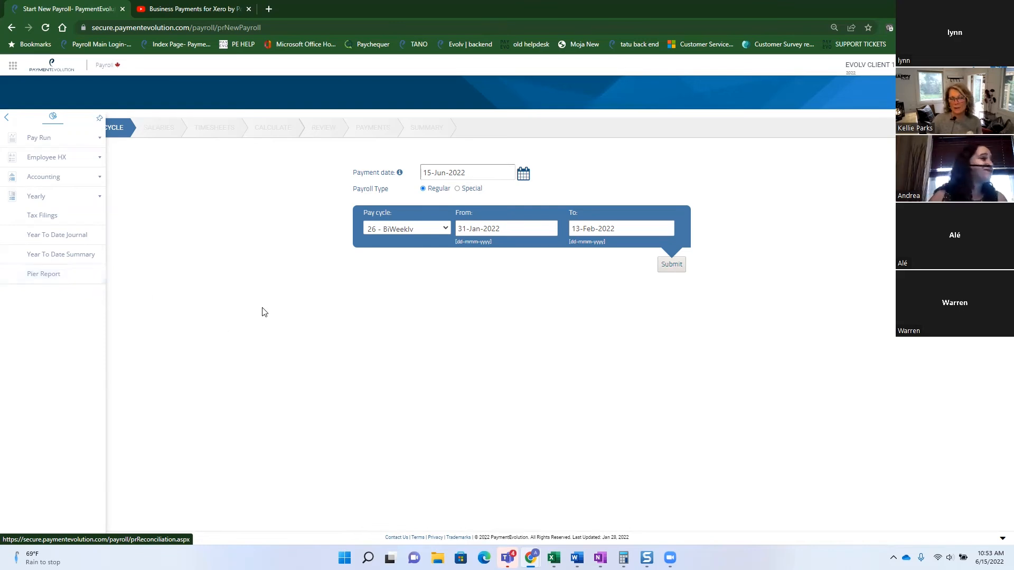
pyautogui.click(665, 266)
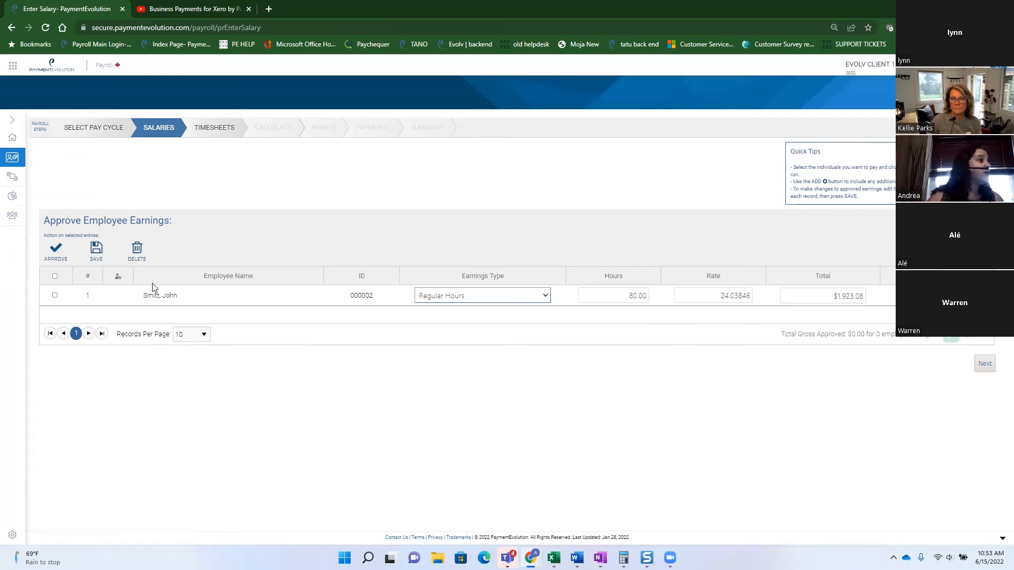
# Select the salaried employee's row and approve the $1,923.08 regular-hours earnings.
pyautogui.click(55, 297)
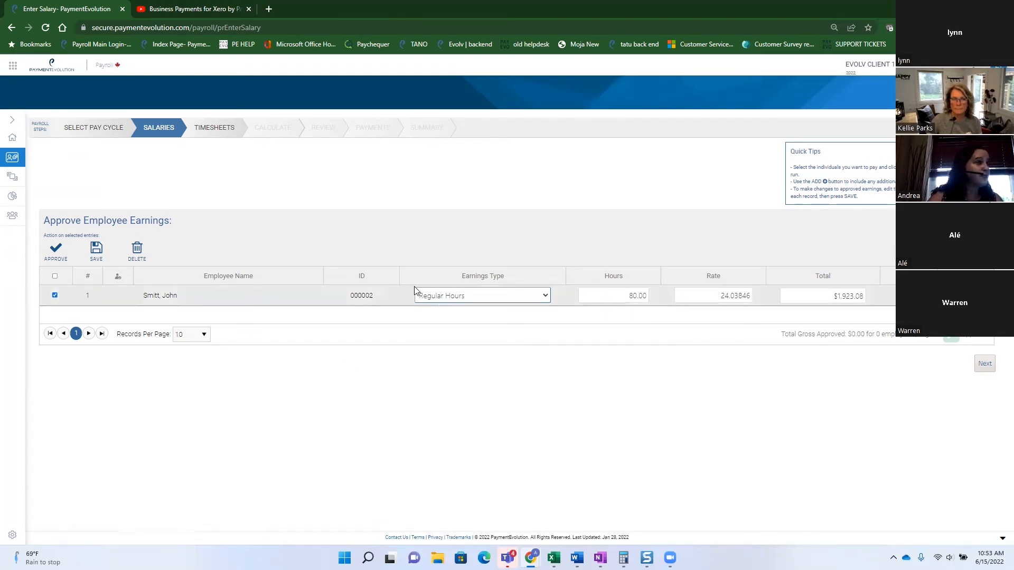
pyautogui.click(55, 249)
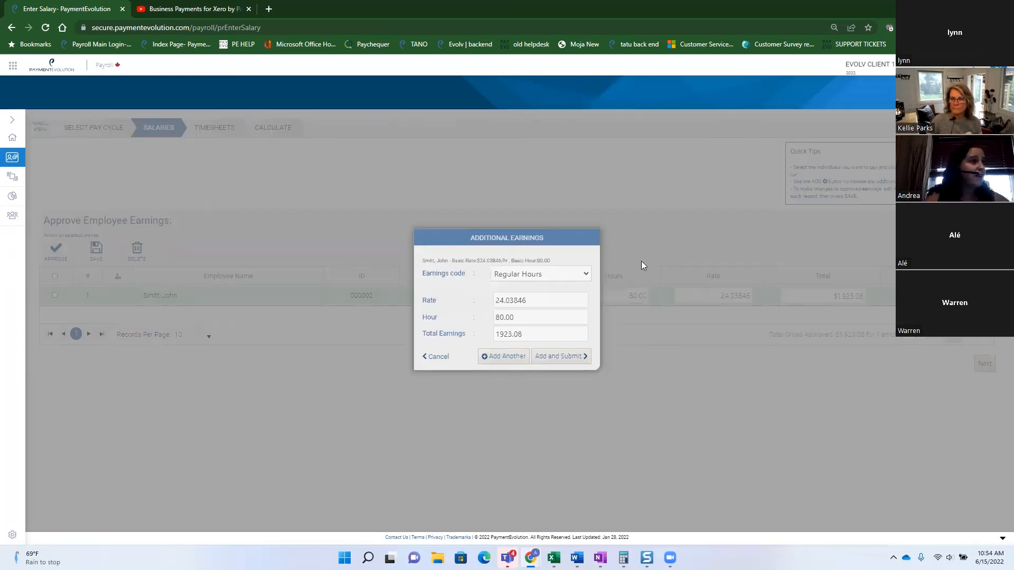
# Add a $1,000 Bonus earning, then choose Retroactive Pay for the $1,500 amount.
pyautogui.click(585, 272)
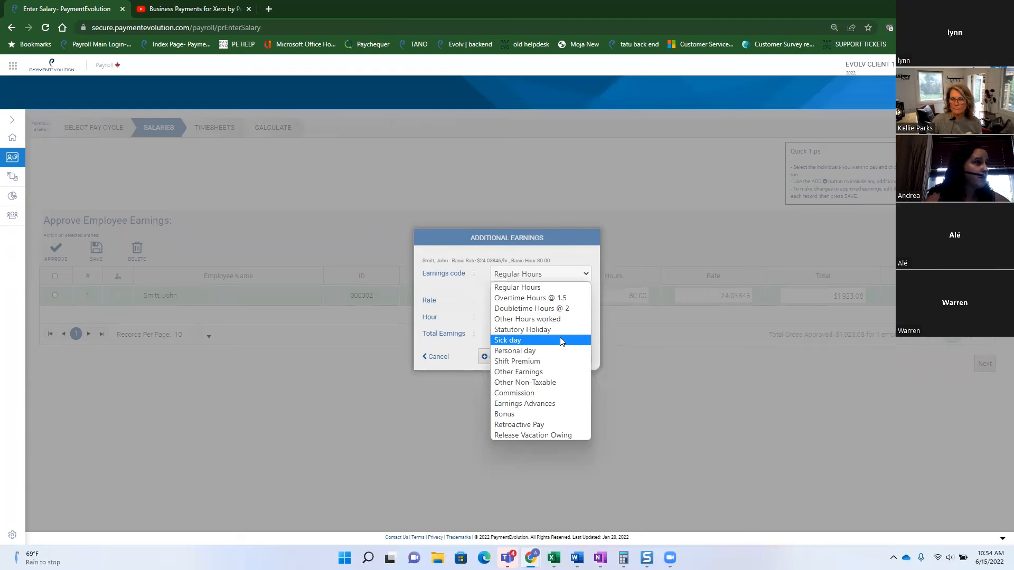
pyautogui.click(540, 413)
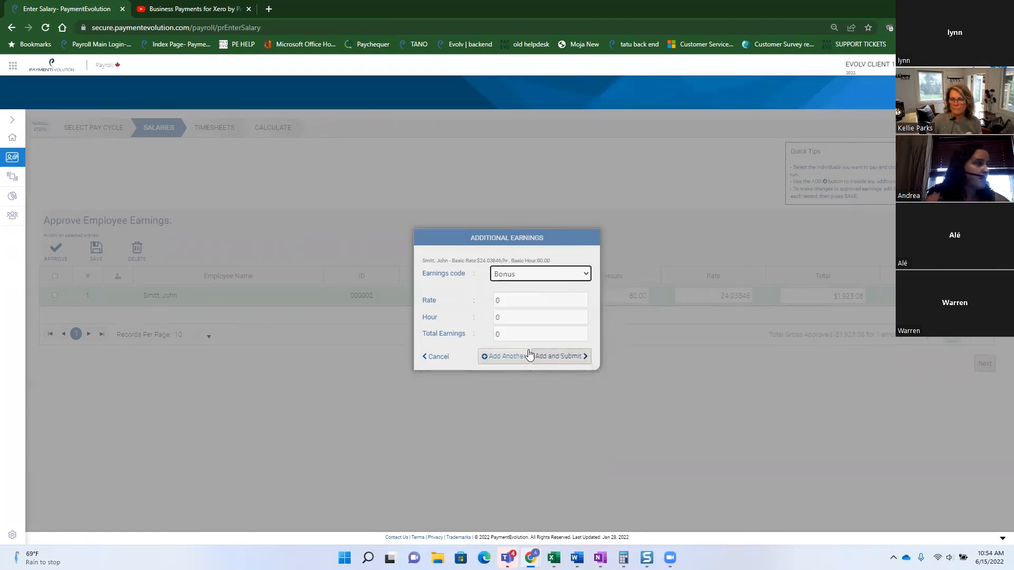
pyautogui.click(511, 333)
pyautogui.write('100')
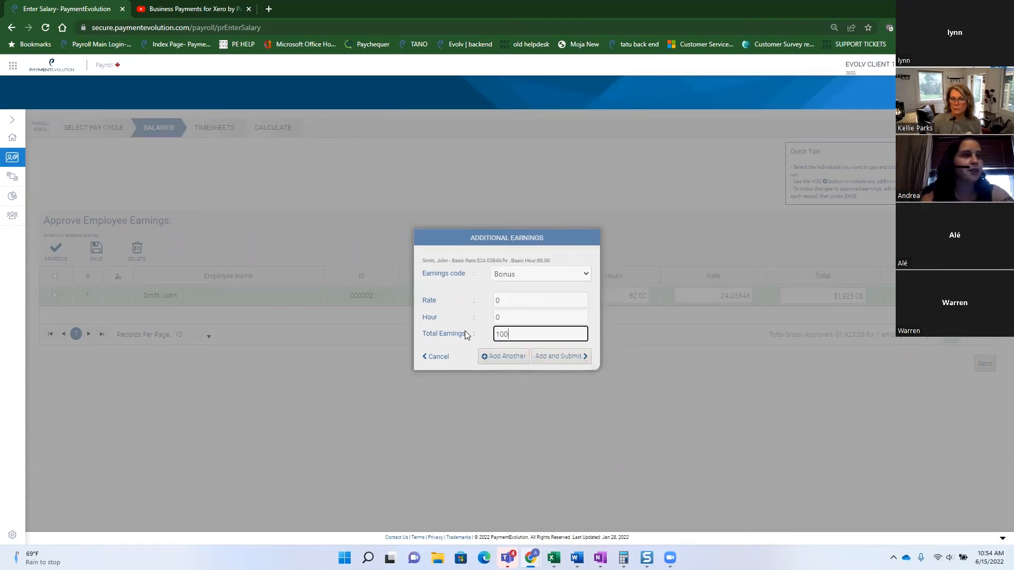
pyautogui.write('0')
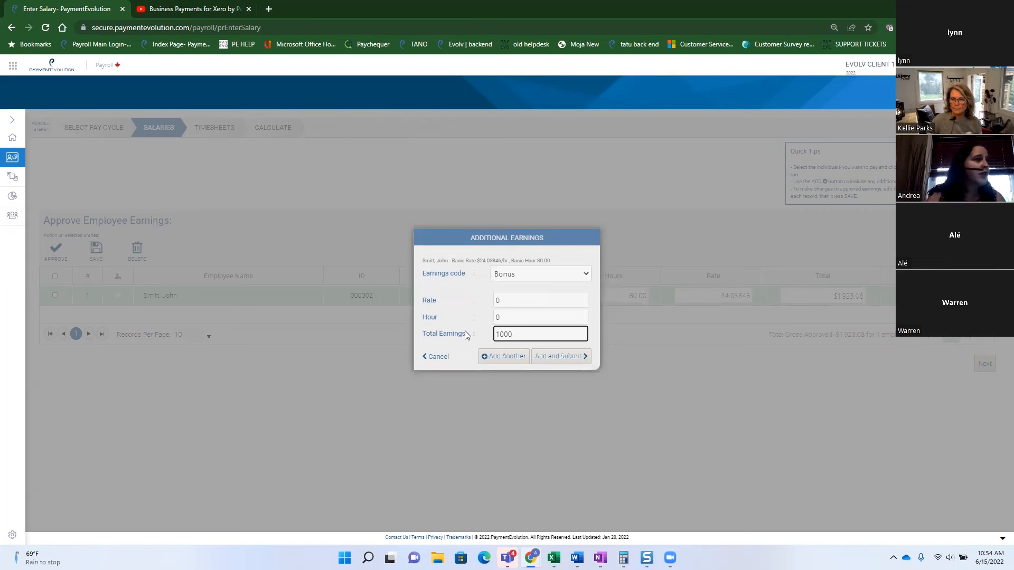
pyautogui.click(502, 356)
pyautogui.click(582, 273)
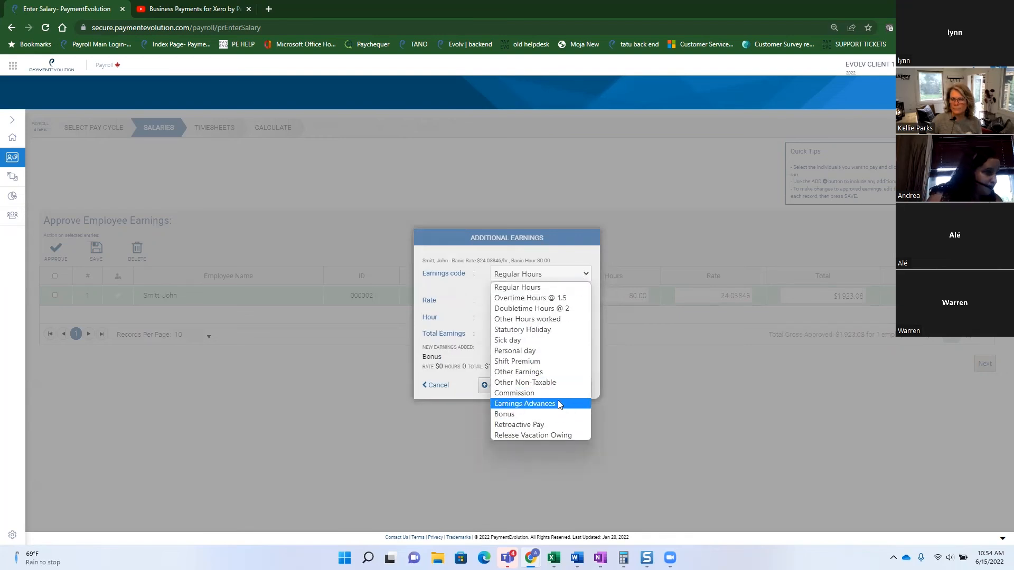
pyautogui.click(555, 425)
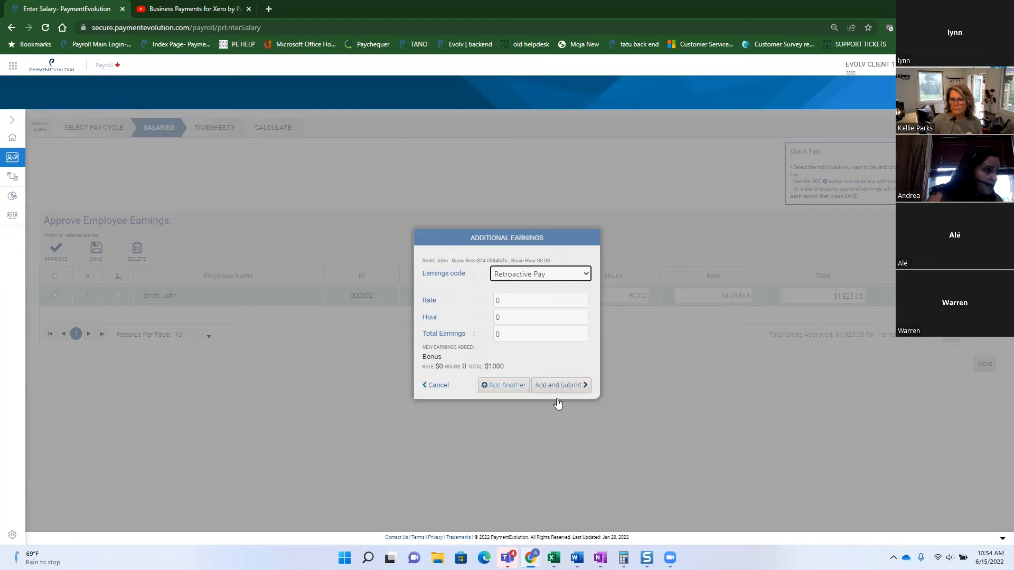
pyautogui.click(509, 333)
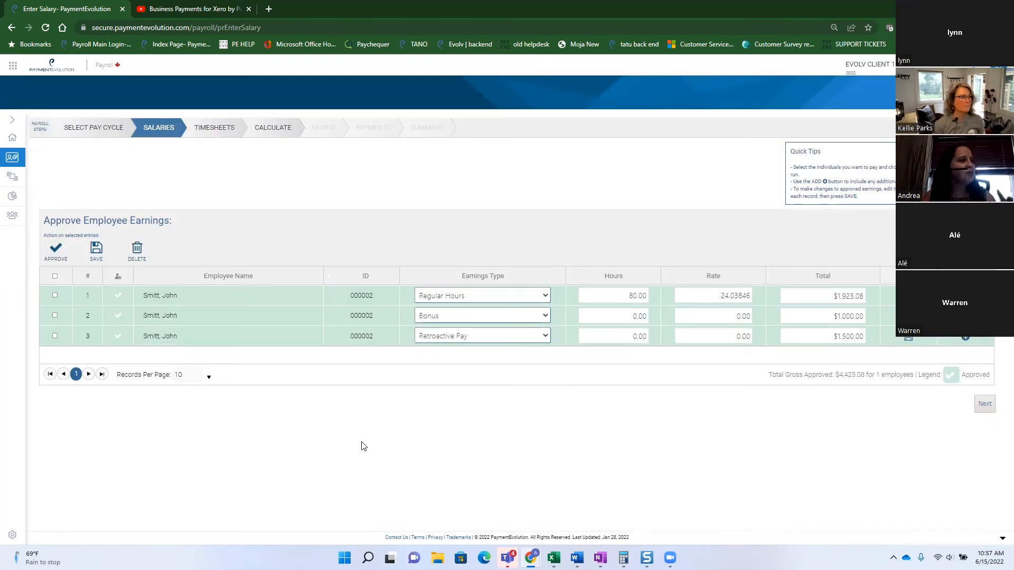
# In the BULK Timesheets view, change the first hourly employee's hours to 45.
pyautogui.click(985, 405)
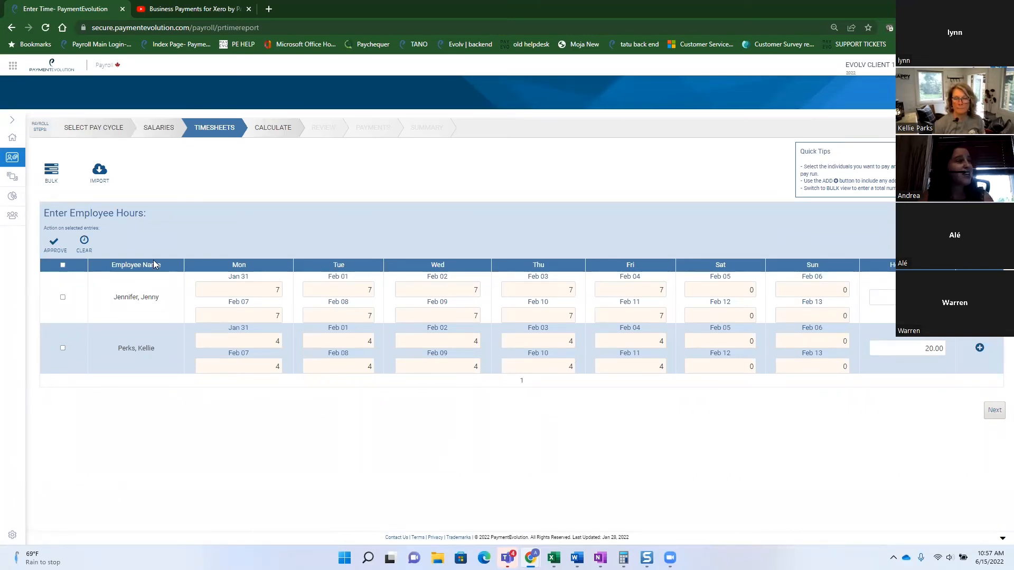
pyautogui.click(52, 170)
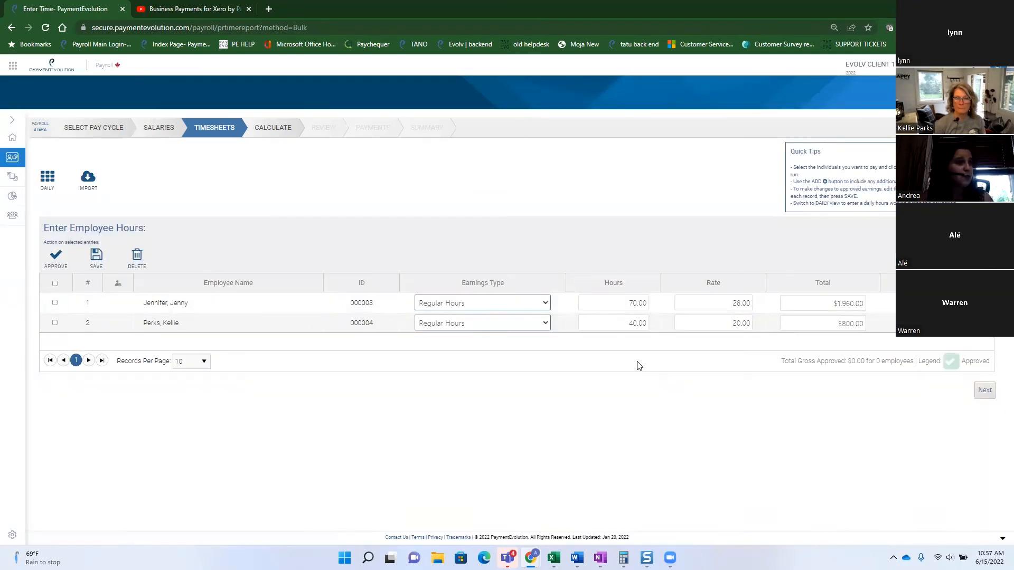
pyautogui.click(624, 303)
pyautogui.write('45')
pyautogui.click(687, 305)
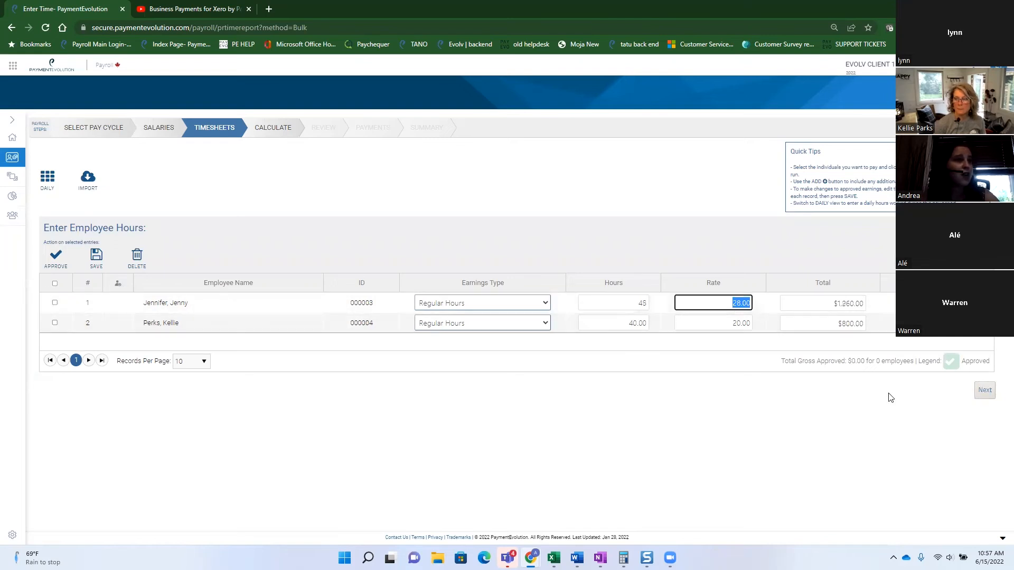
# Set the second employee's rate to 100 ($4,000.00) and approve both timesheets.
pyautogui.click(55, 285)
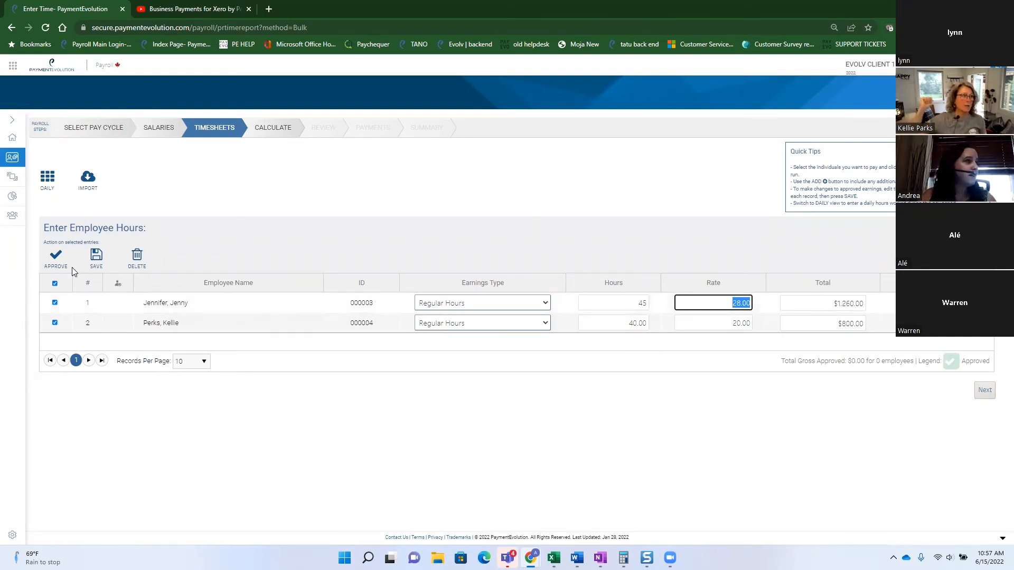
pyautogui.click(721, 323)
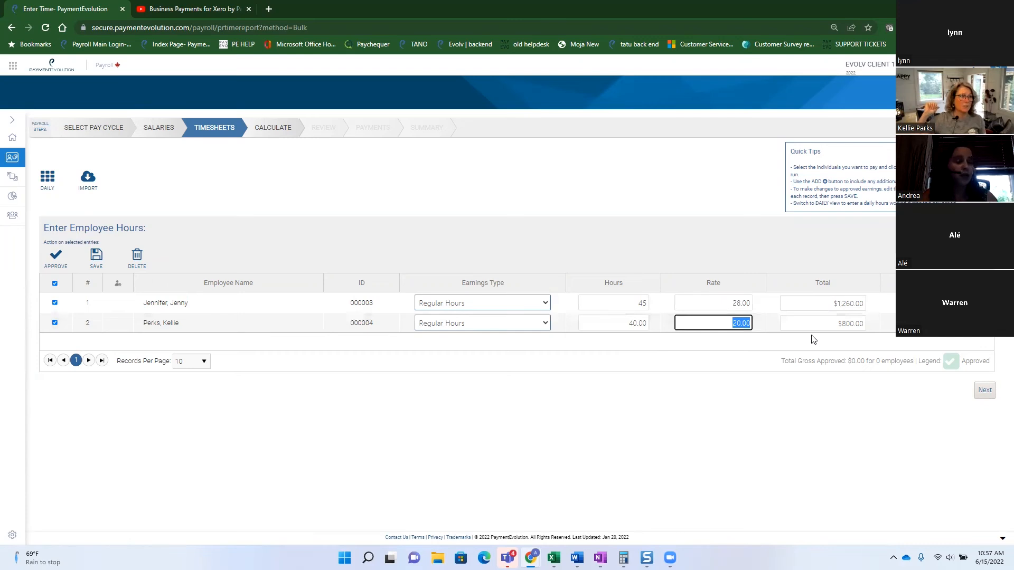
pyautogui.write('45')
pyautogui.press('Tab')
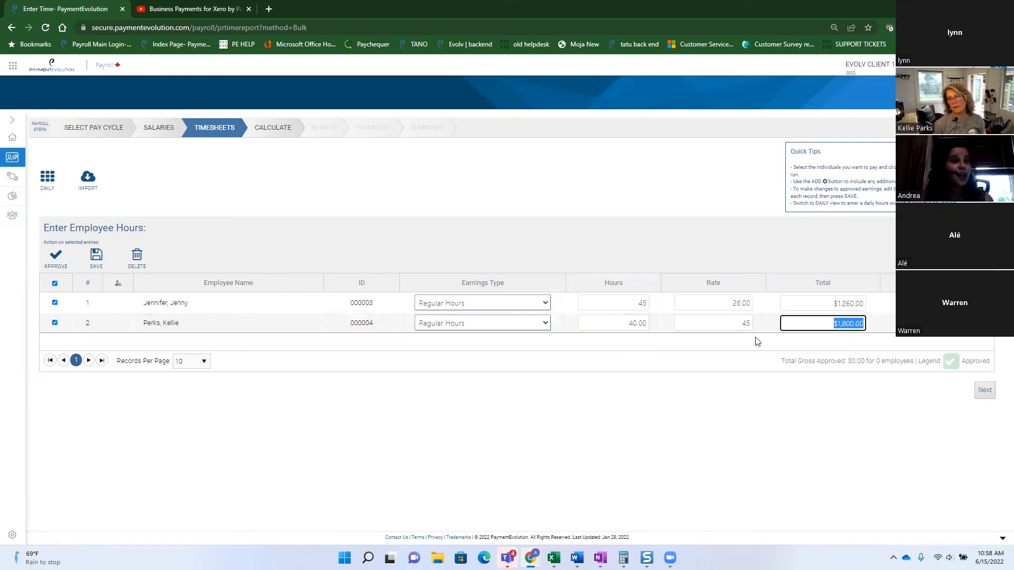
pyautogui.hotkey('shift', 'Tab')
pyautogui.write('100')
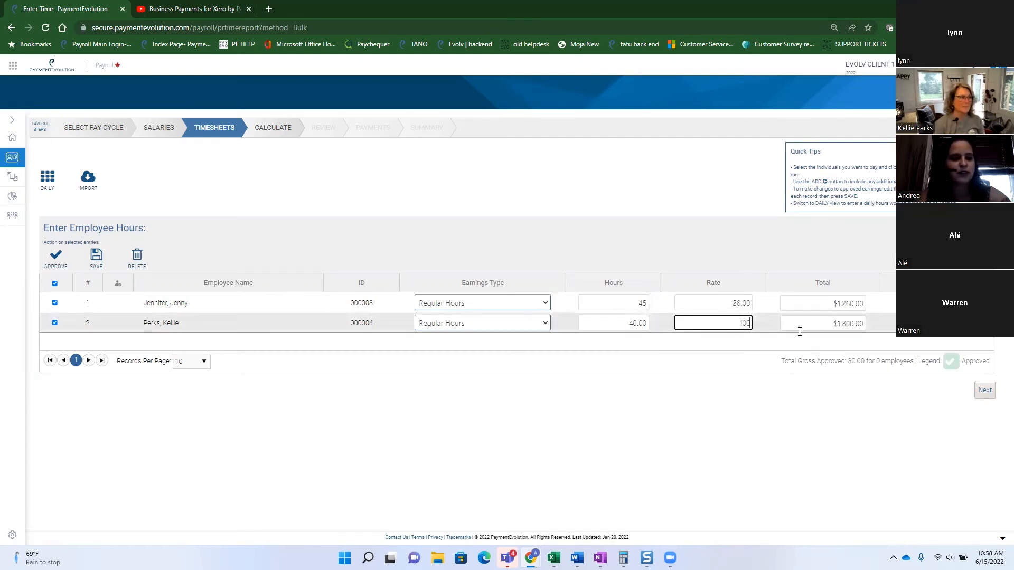
pyautogui.press('Tab')
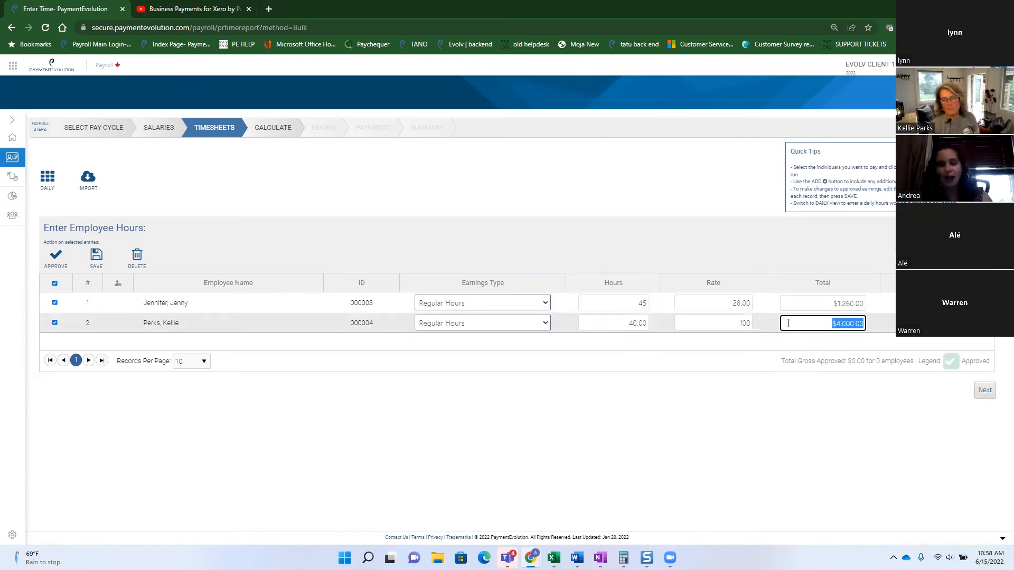
pyautogui.click(51, 258)
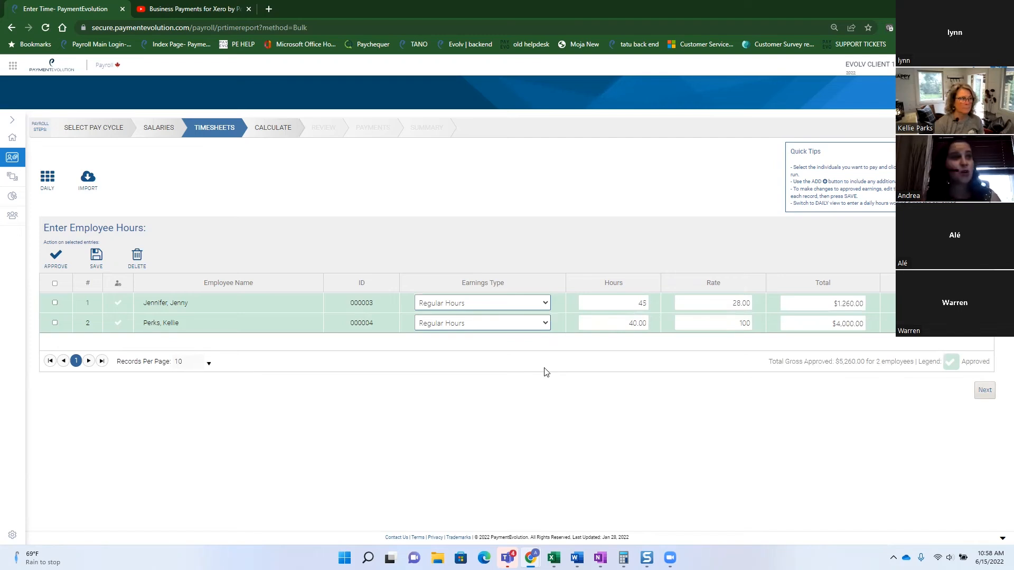
# Try a rate of 80 for the second employee, restore 100 ($4,000.00), and continue to Calculate.
pyautogui.click(744, 323)
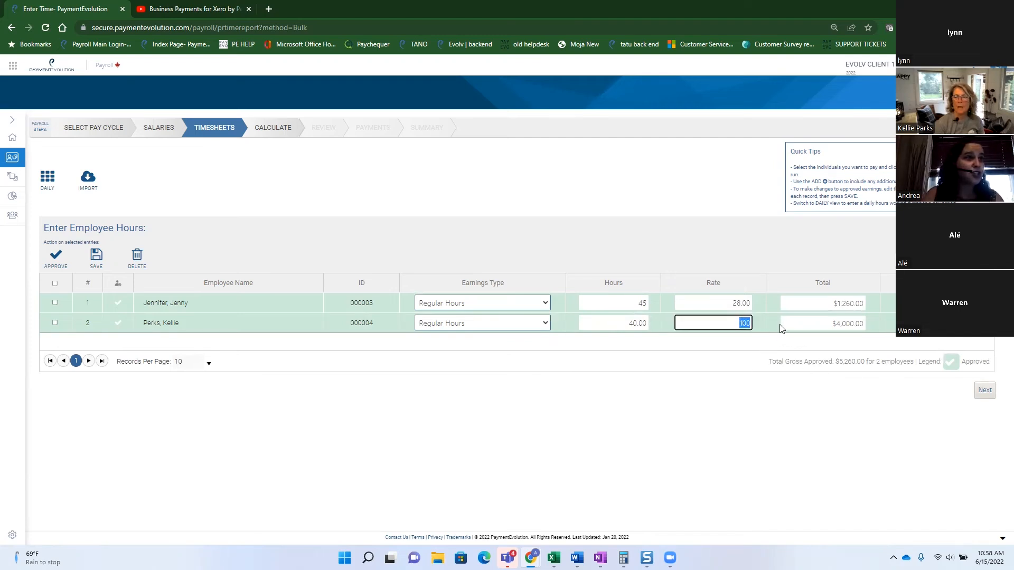
pyautogui.write('80')
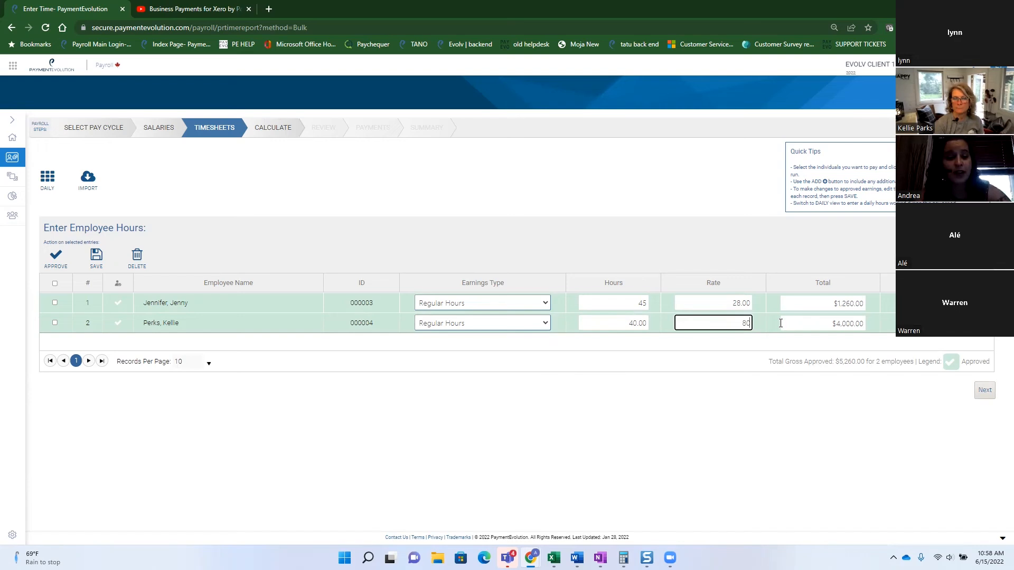
pyautogui.click(780, 323)
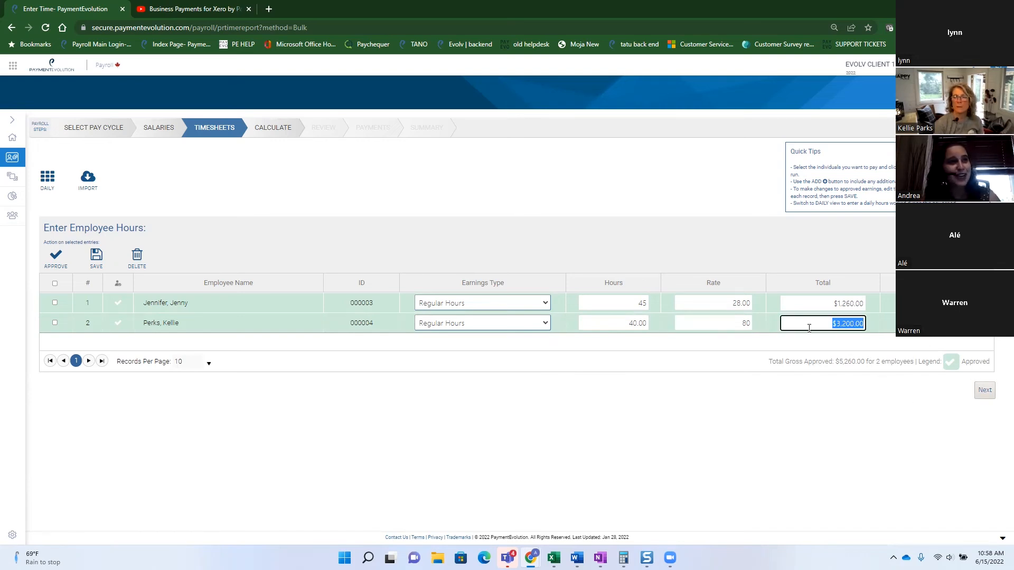
pyautogui.click(744, 328)
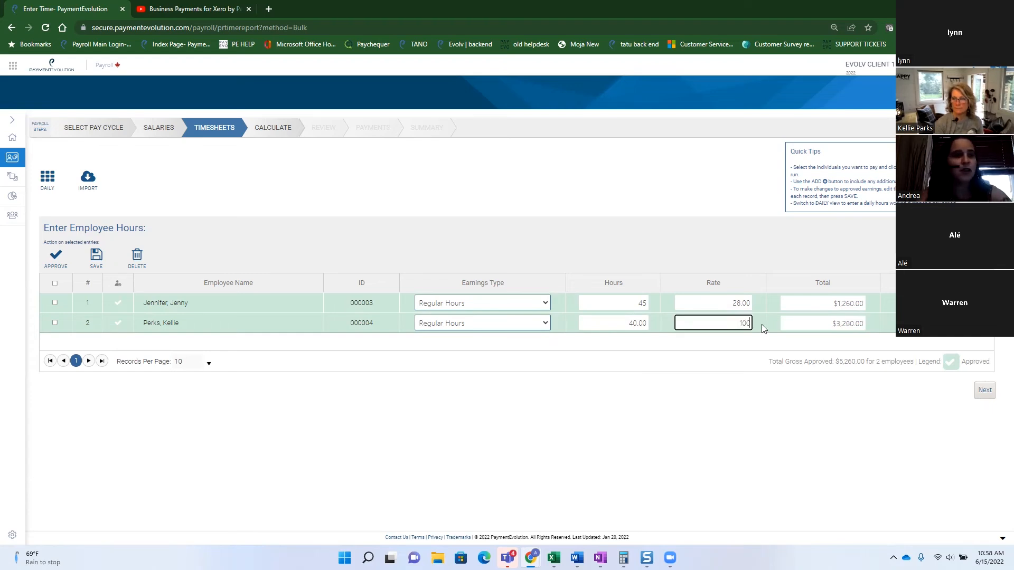
pyautogui.press('Tab')
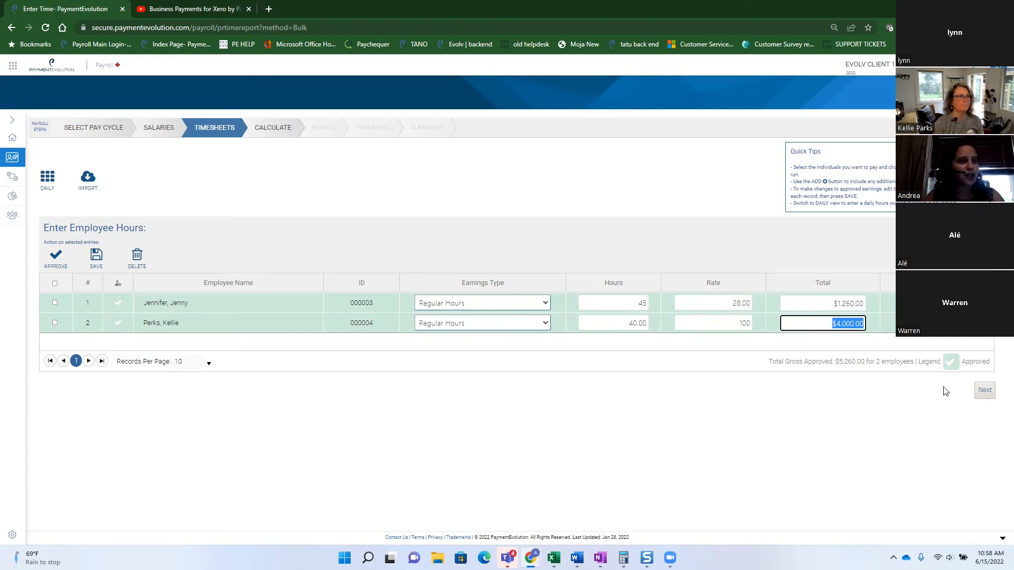
pyautogui.click(985, 392)
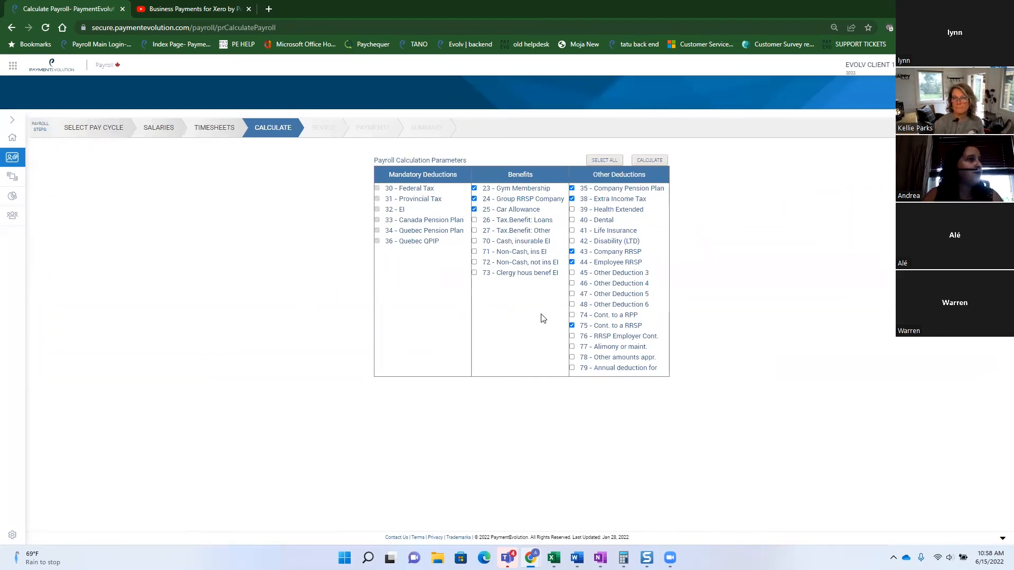
# Calculate payroll with company defaults: $9,683.08 gross, $8,142.10 net for 3 employees.
pyautogui.click(282, 128)
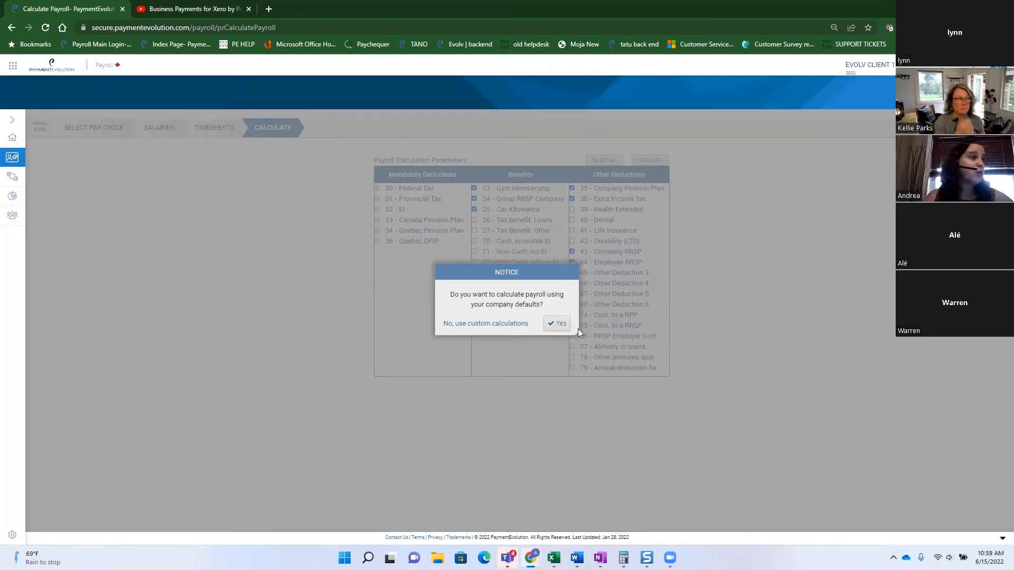
pyautogui.click(542, 322)
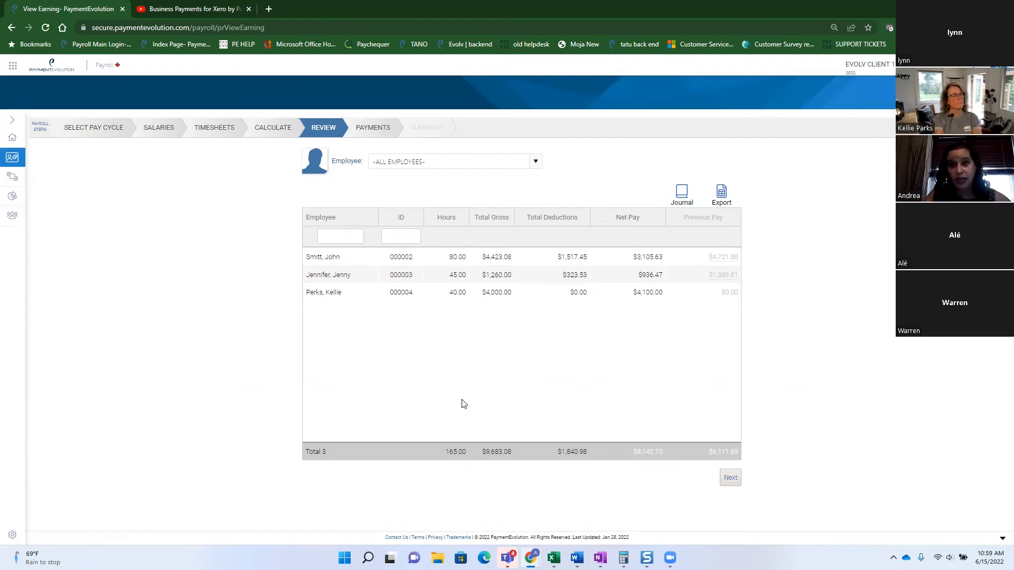
# Open the first employee's breakdown and go over Regular Earnings, Total Gross, Taxable Income and RRSP.
pyautogui.click(351, 273)
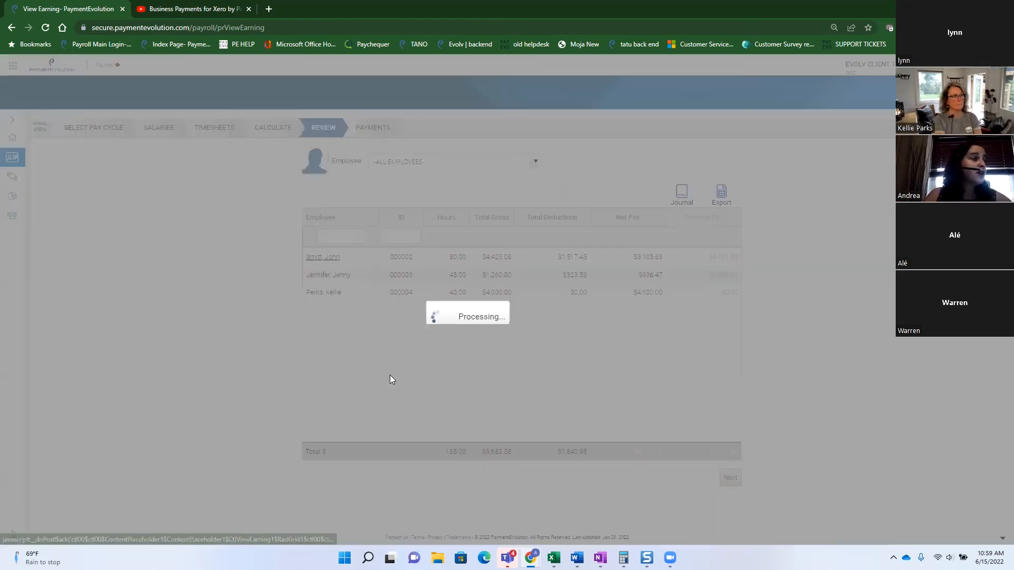
pyautogui.scroll(-2, 760, 401)
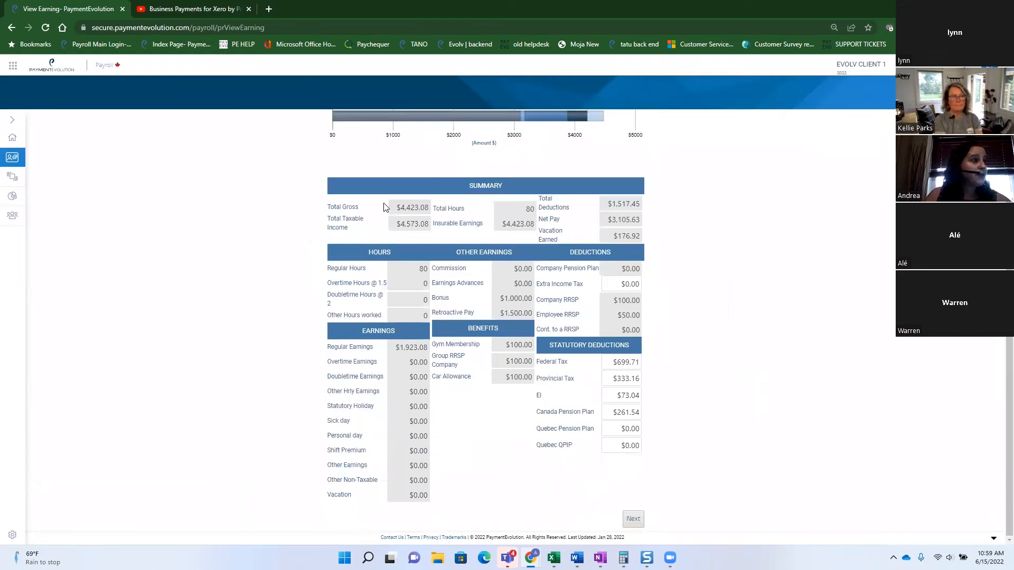
pyautogui.click(404, 348)
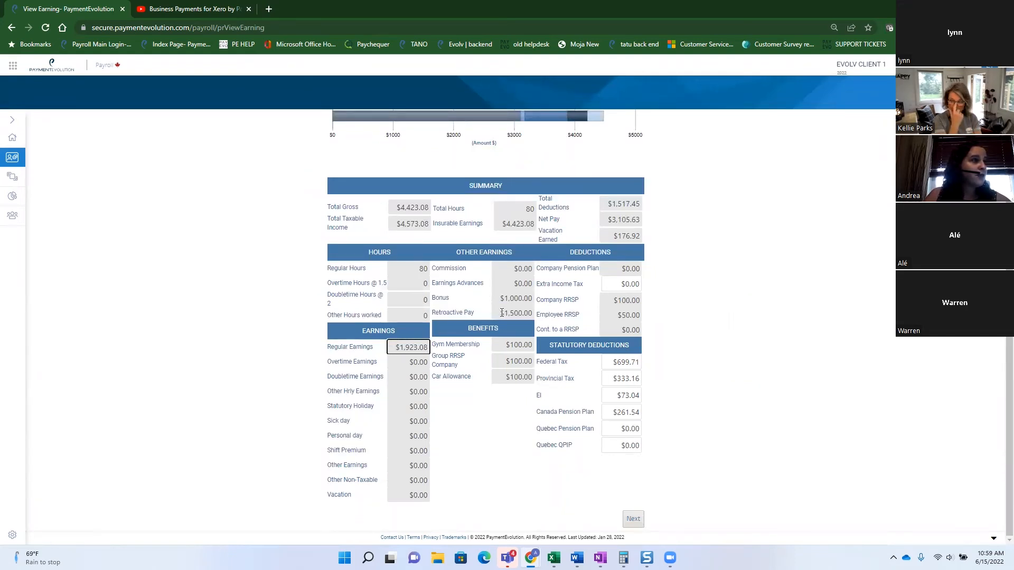
pyautogui.click(409, 207)
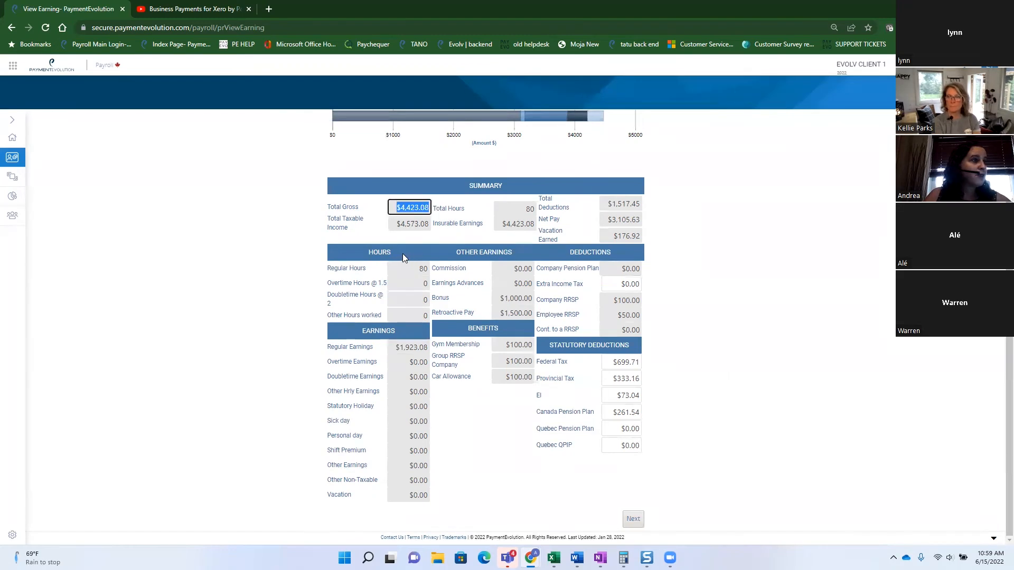
pyautogui.click(395, 224)
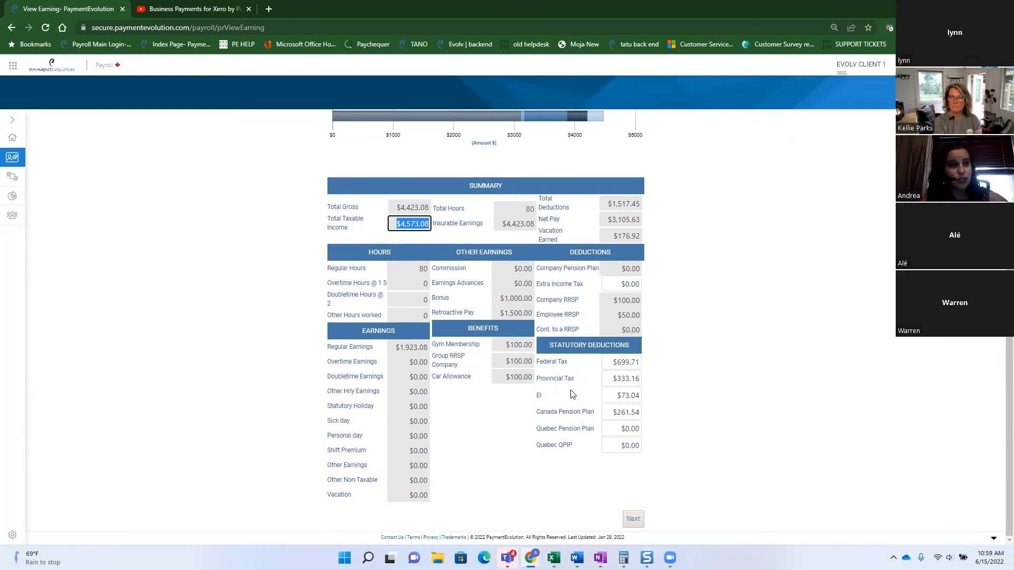
pyautogui.click(616, 316)
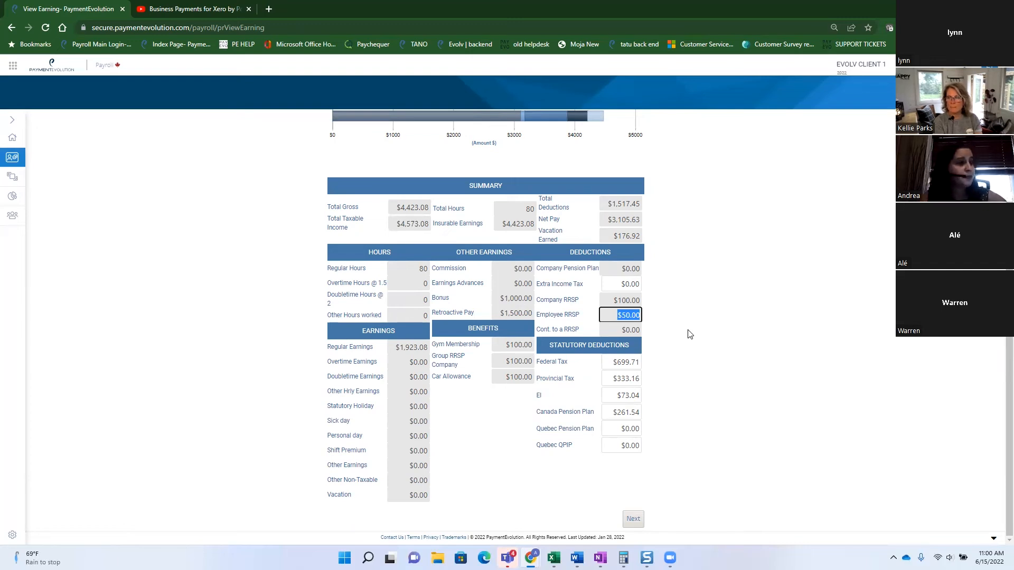
pyautogui.scroll(2, 689, 334)
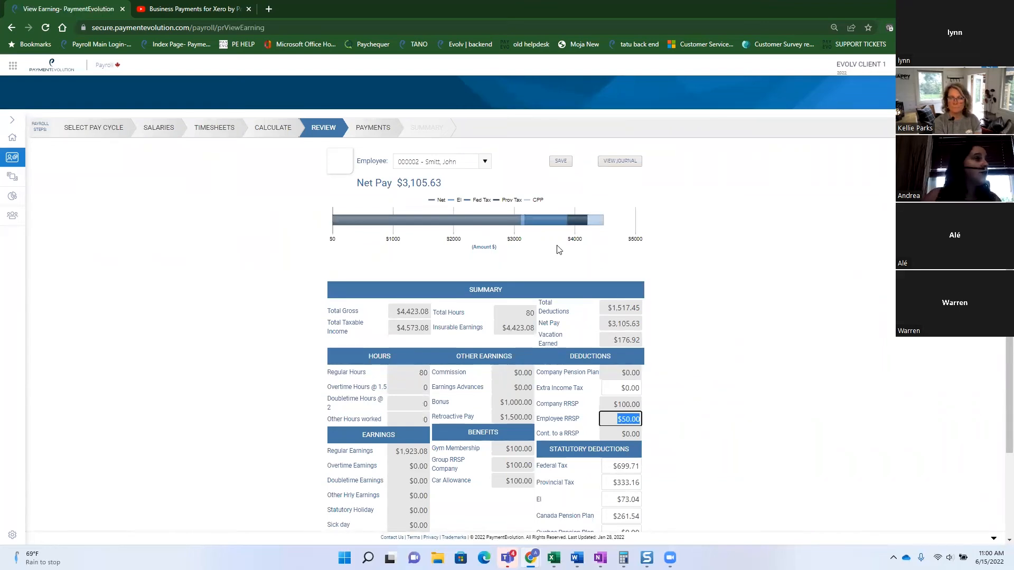
# Choose -ALL EMPLOYEES- in the Employee dropdown to show all three employees' totals.
pyautogui.click(481, 161)
pyautogui.click(481, 162)
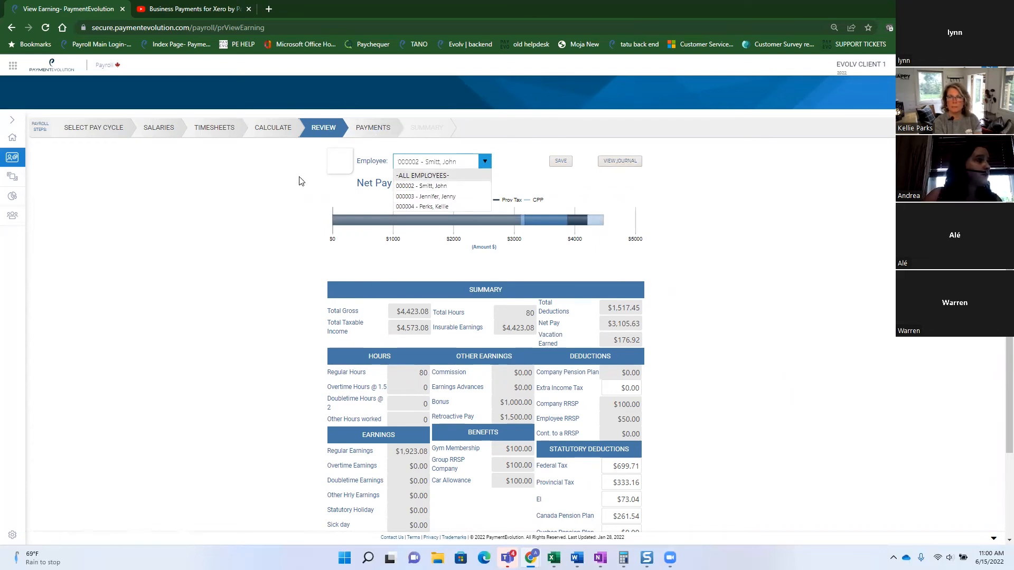
pyautogui.click(415, 176)
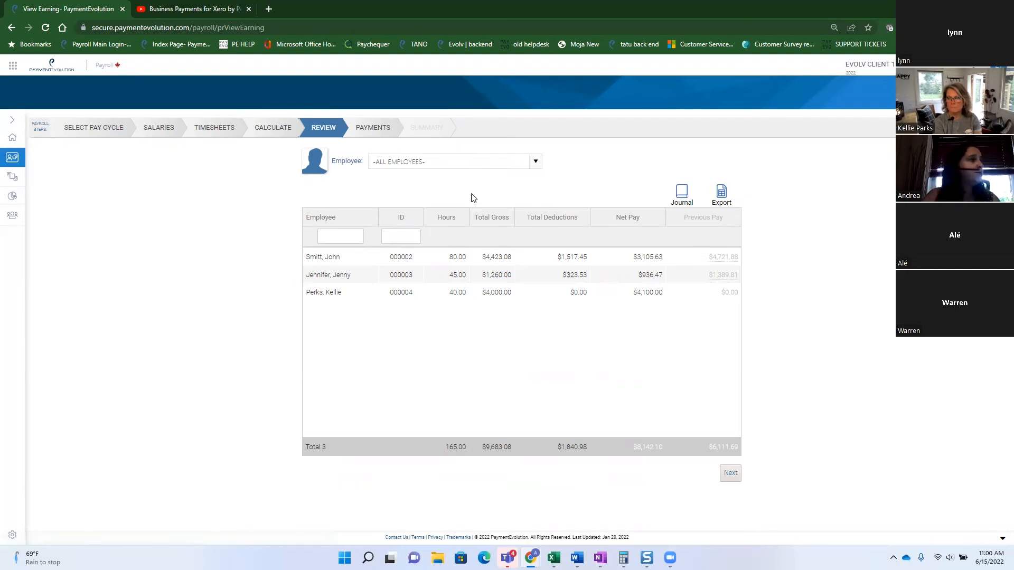
# Advance the payrun to the Payments step and change the first employee from Direct Deposit to Cheques.
pyautogui.click(373, 129)
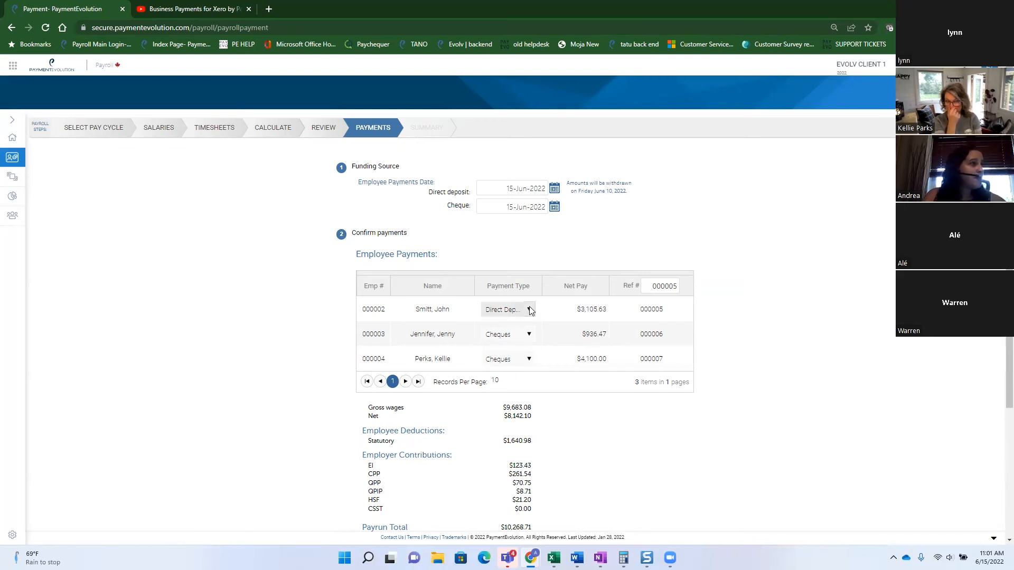
pyautogui.scroll(-3, 570, 475)
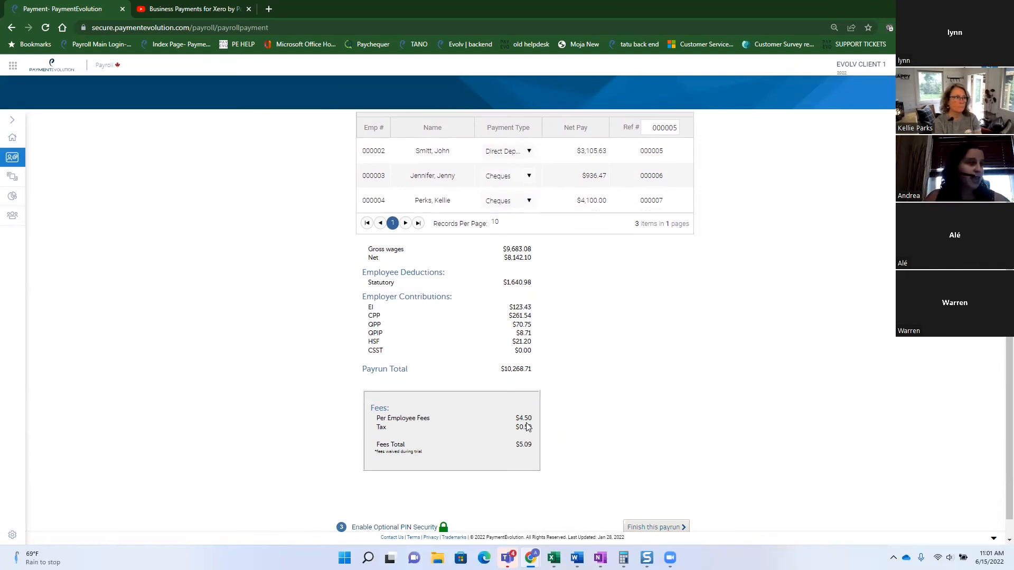
pyautogui.scroll(3, 604, 425)
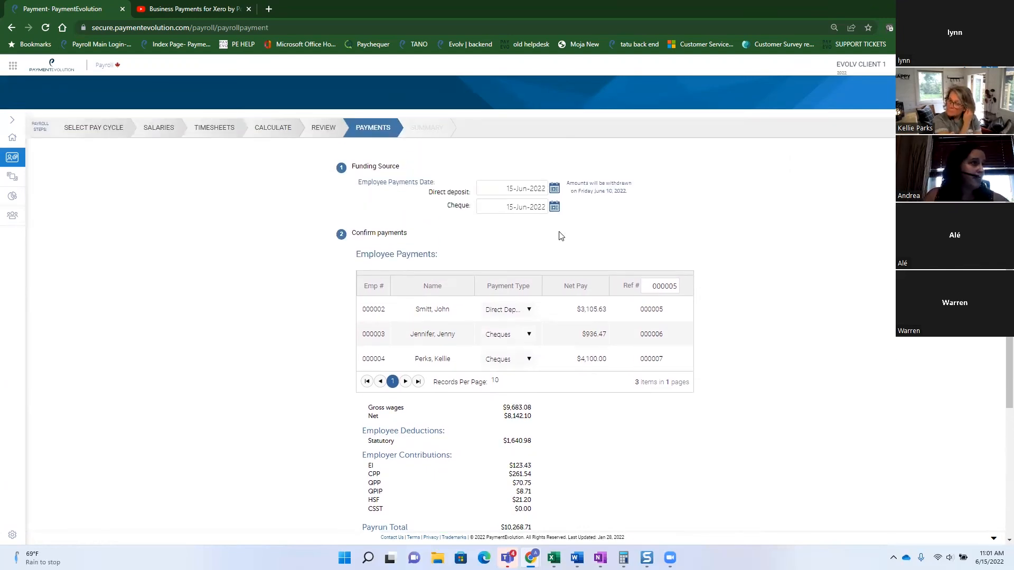
pyautogui.click(528, 310)
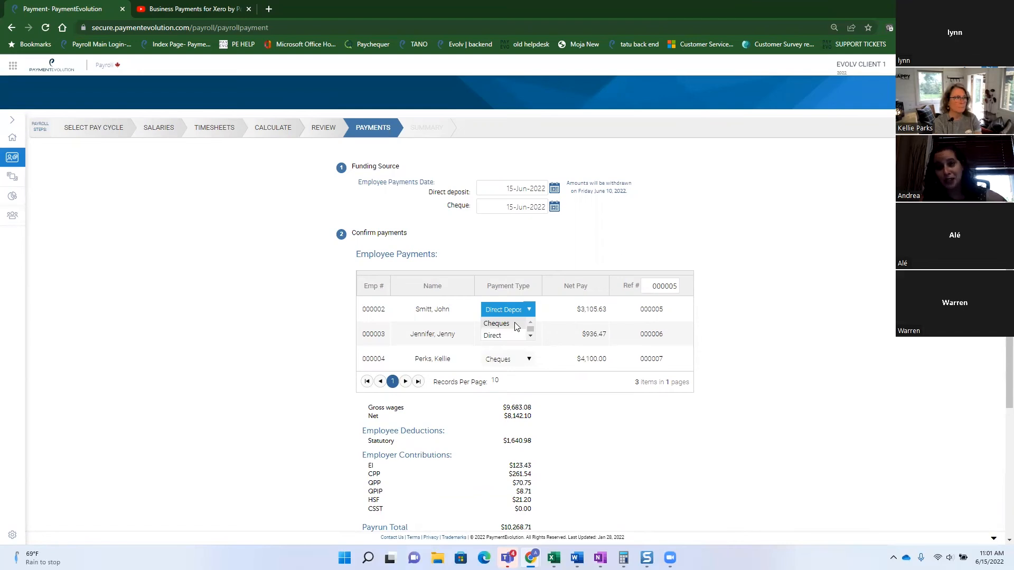
pyautogui.click(496, 323)
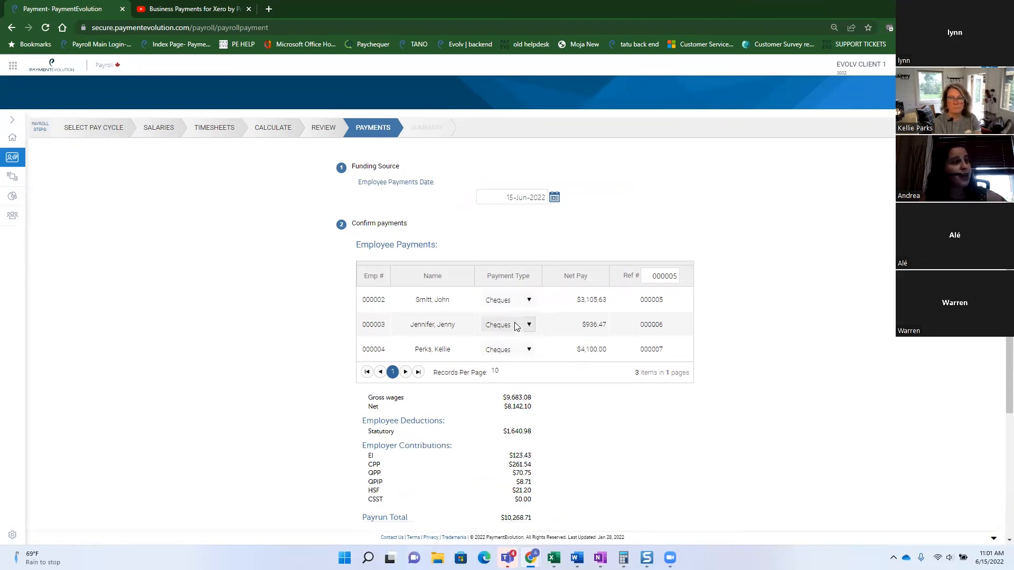
pyautogui.scroll(-3, 670, 446)
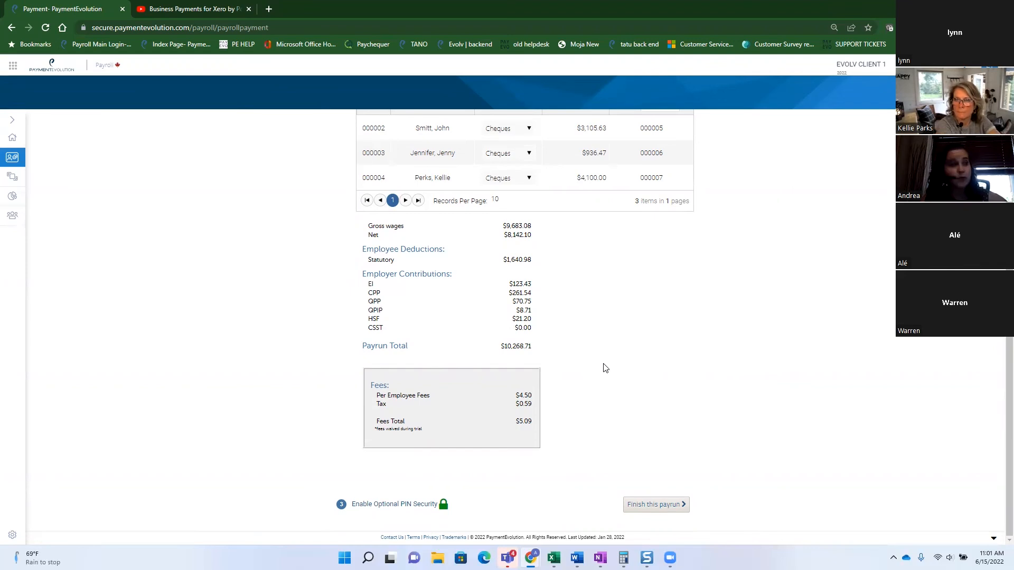
# Finish and authorize the $10,268.71 payrun with employee payslip notifications turned off.
pyautogui.click(653, 507)
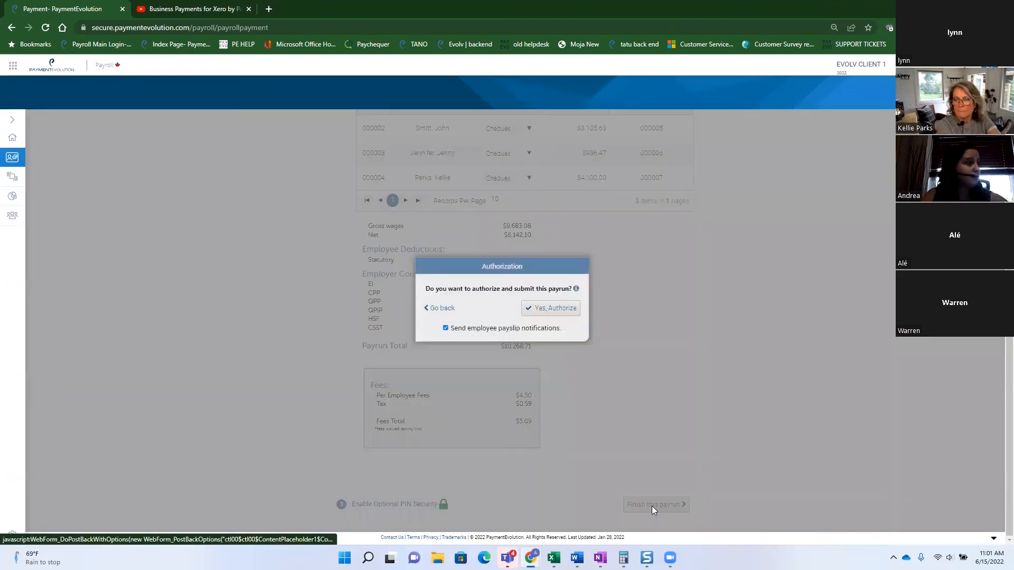
pyautogui.click(446, 328)
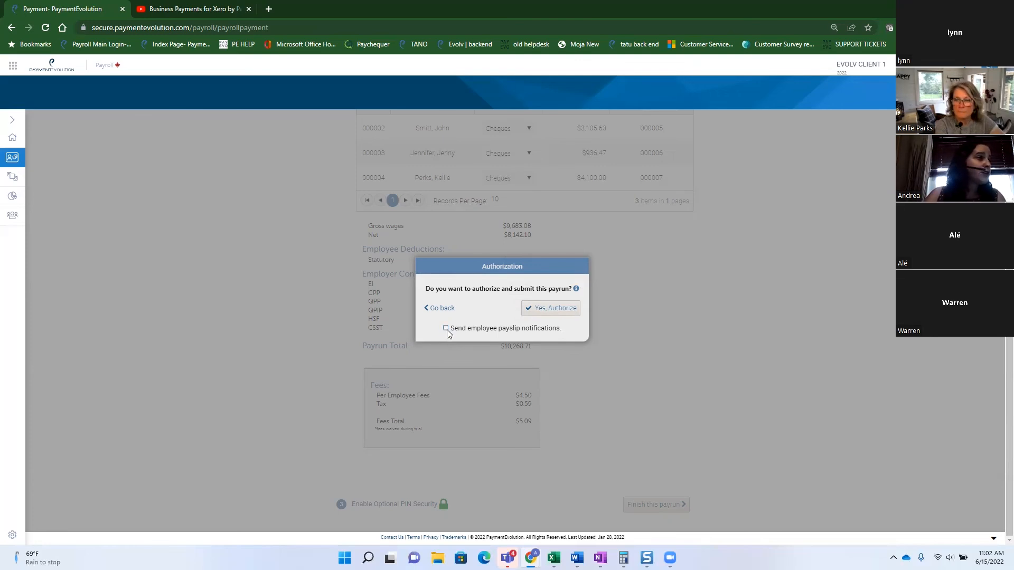
pyautogui.click(535, 306)
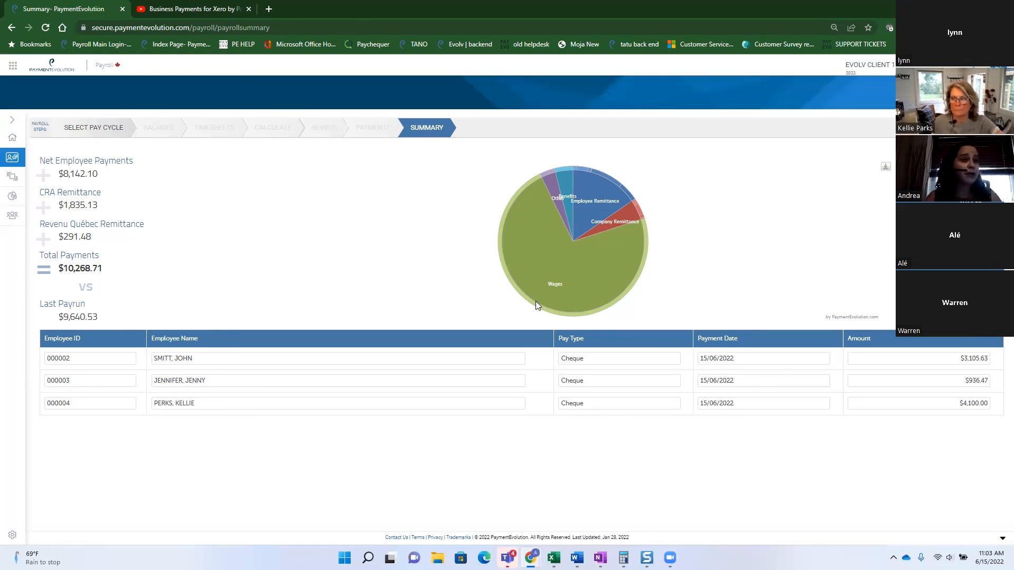
# Switch to the Business Payments for Xero video tab and put the player in full screen.
pyautogui.click(196, 11)
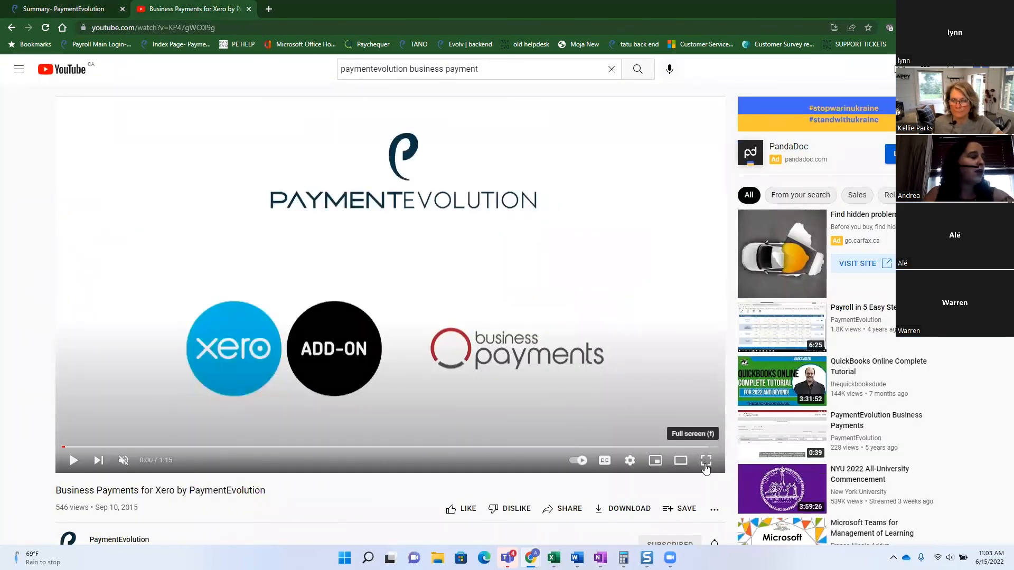
pyautogui.click(706, 460)
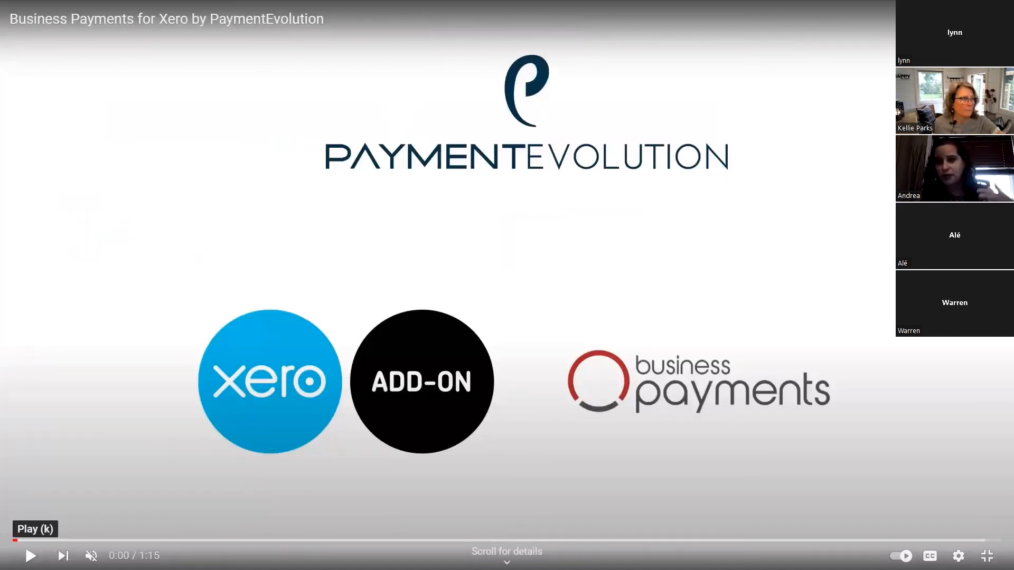
# Play the Xero payments demo, pausing on the payment form and confirmation email, then exit full screen.
pyautogui.click(31, 555)
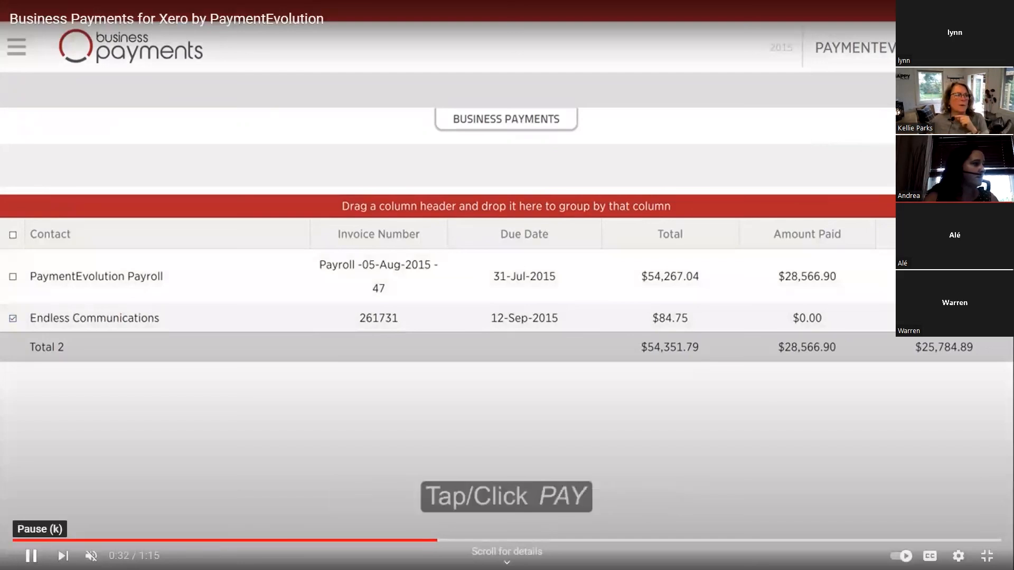
pyautogui.click(31, 556)
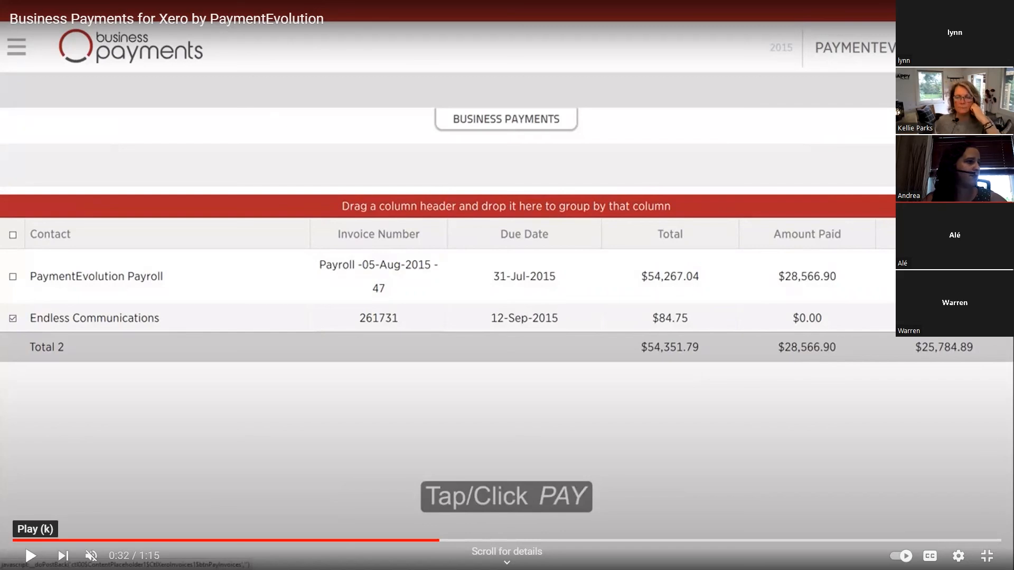
pyautogui.click(30, 555)
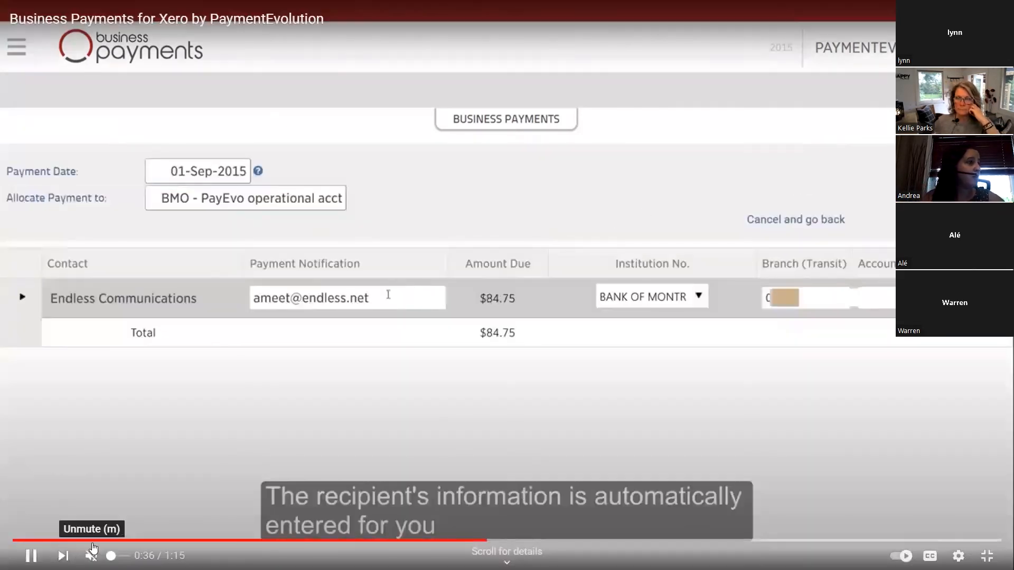
pyautogui.click(31, 556)
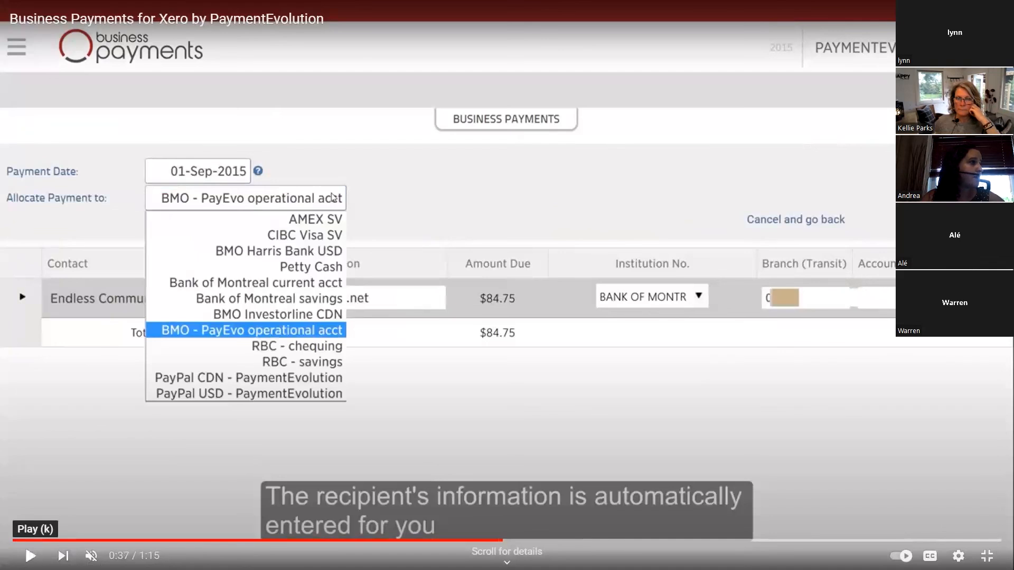
pyautogui.click(30, 555)
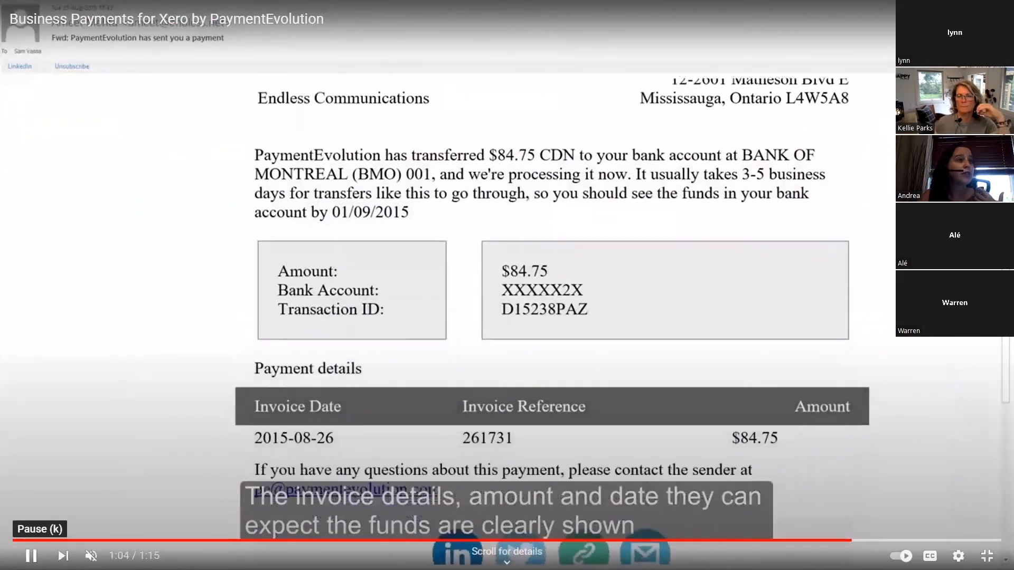
pyautogui.click(31, 555)
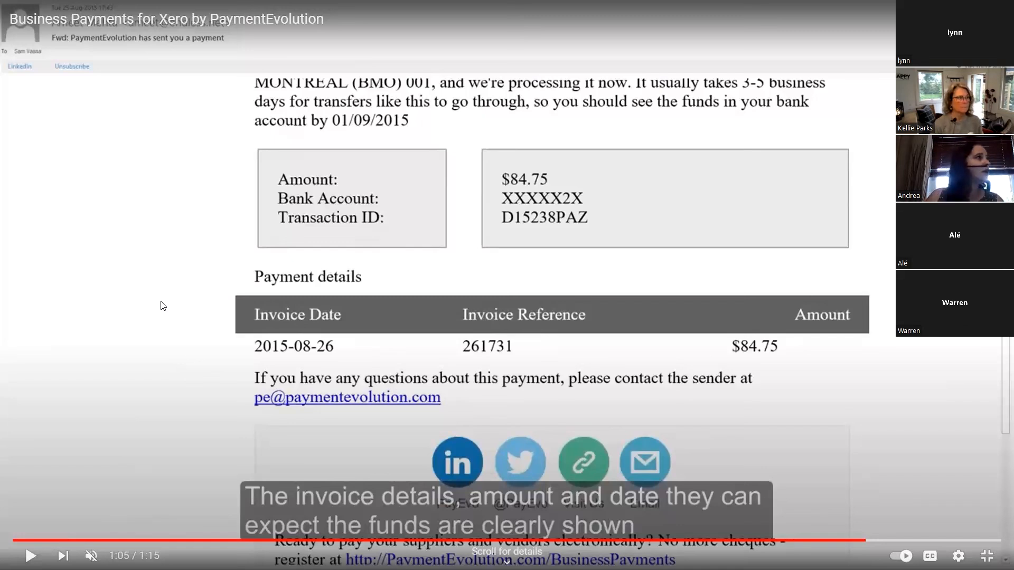
pyautogui.press('Escape')
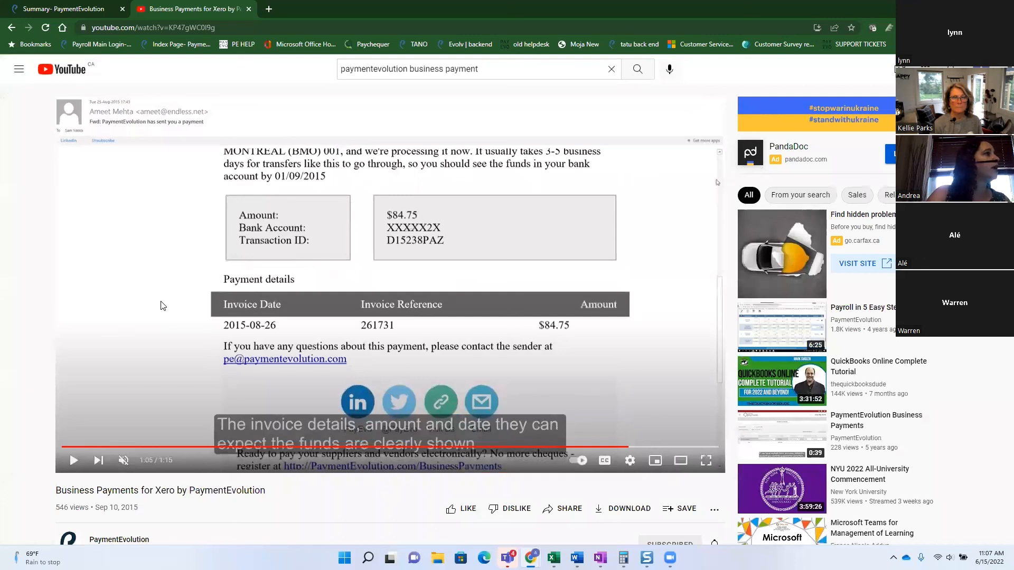
# Load blueskyservice.paychequer.com in a new Chrome tab from the autocompleted 'blue' address.
pyautogui.click(273, 14)
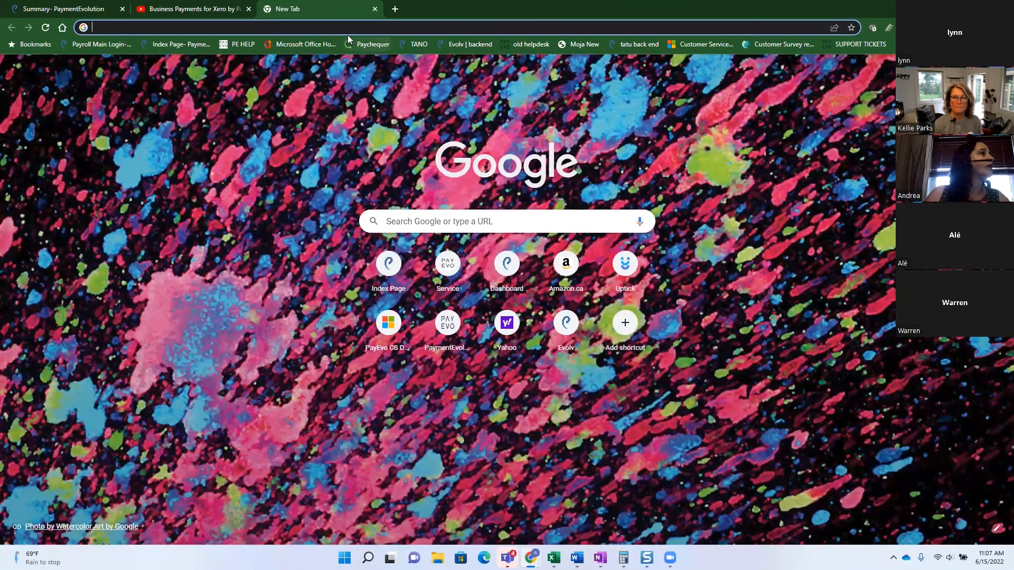
pyautogui.click(348, 27)
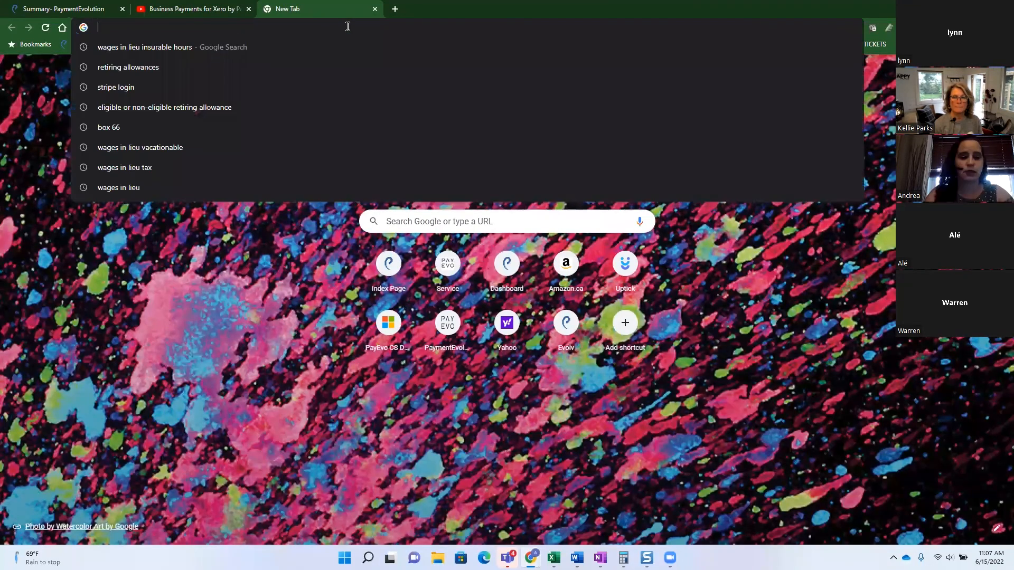
pyautogui.write('blue')
pyautogui.press('Return')
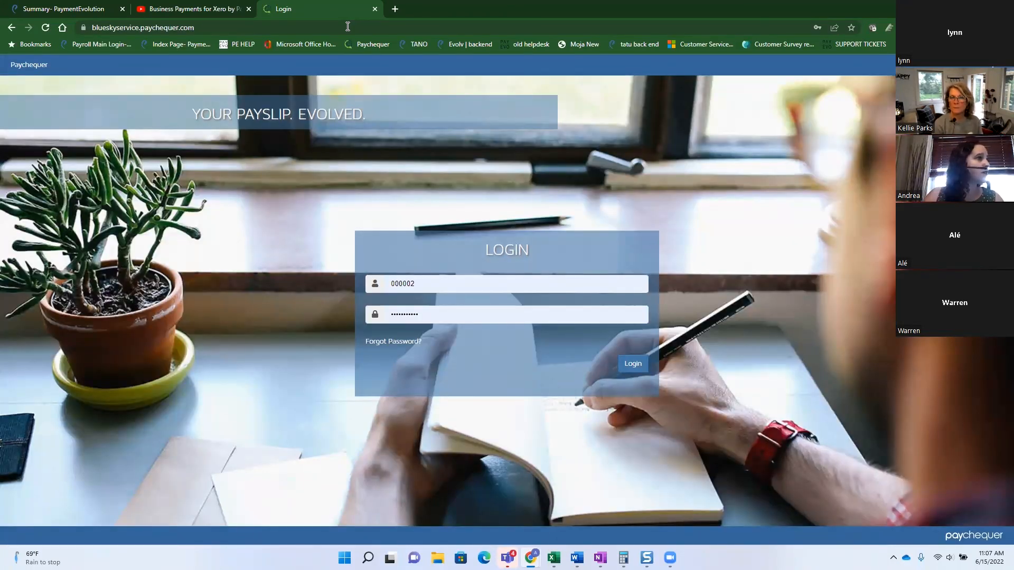
# Log in to the Paychequer employee portal with the prefilled credentials.
pyautogui.click(631, 363)
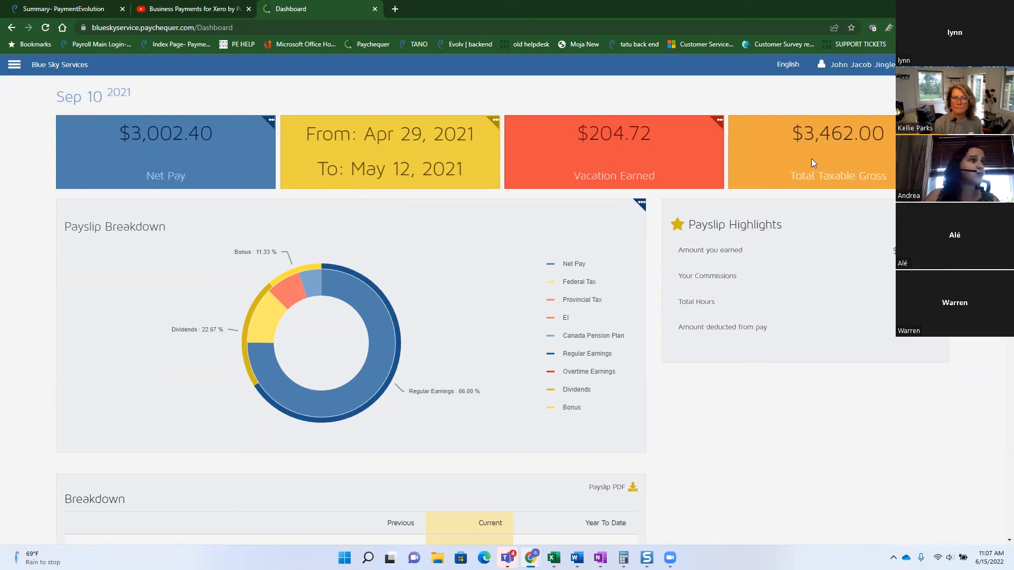
# Toggle the tiles to vacation banked and gross paid year to date, then show the Aug 17 2021 payslip.
pyautogui.click(717, 118)
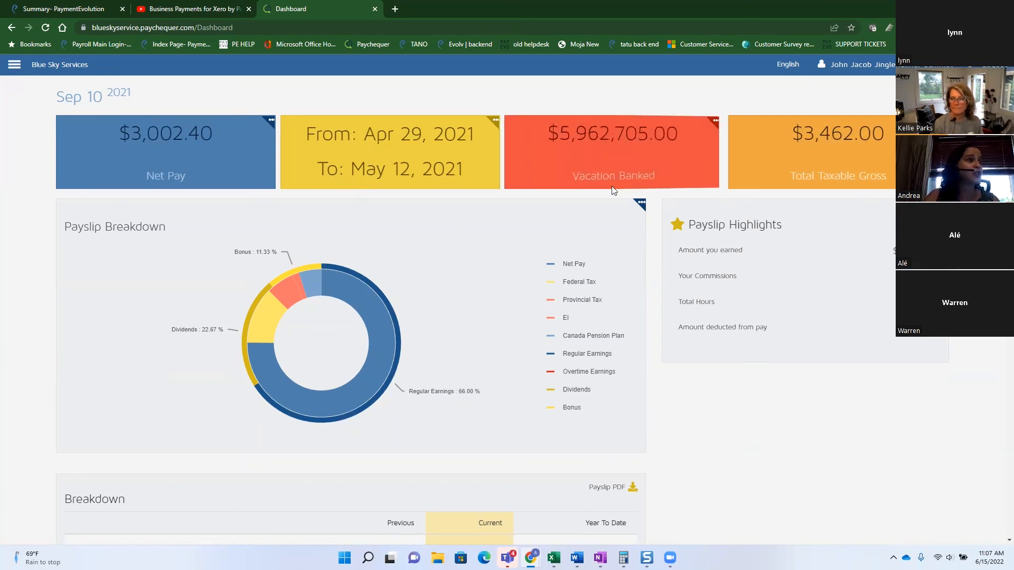
pyautogui.click(941, 119)
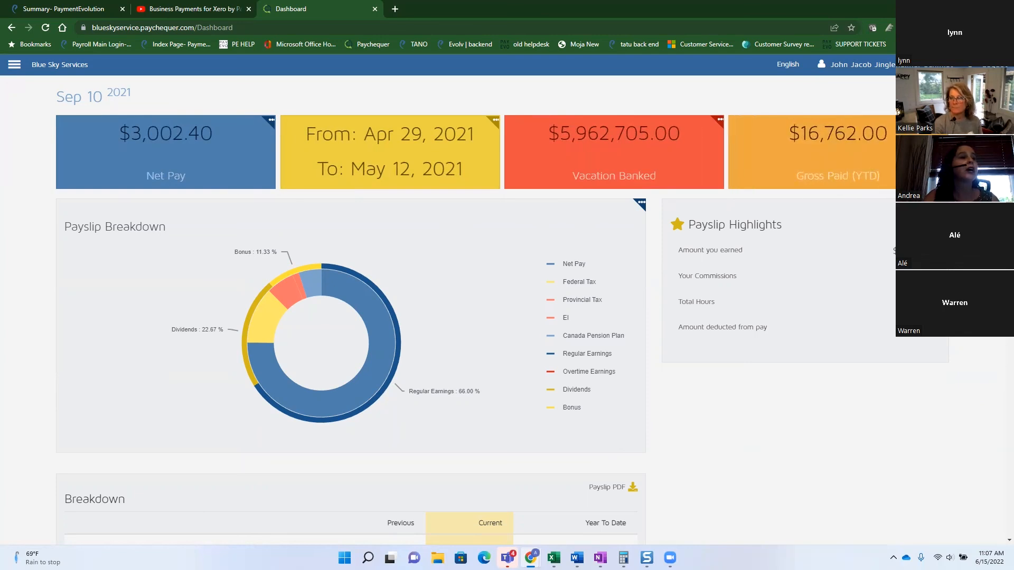
pyautogui.click(919, 97)
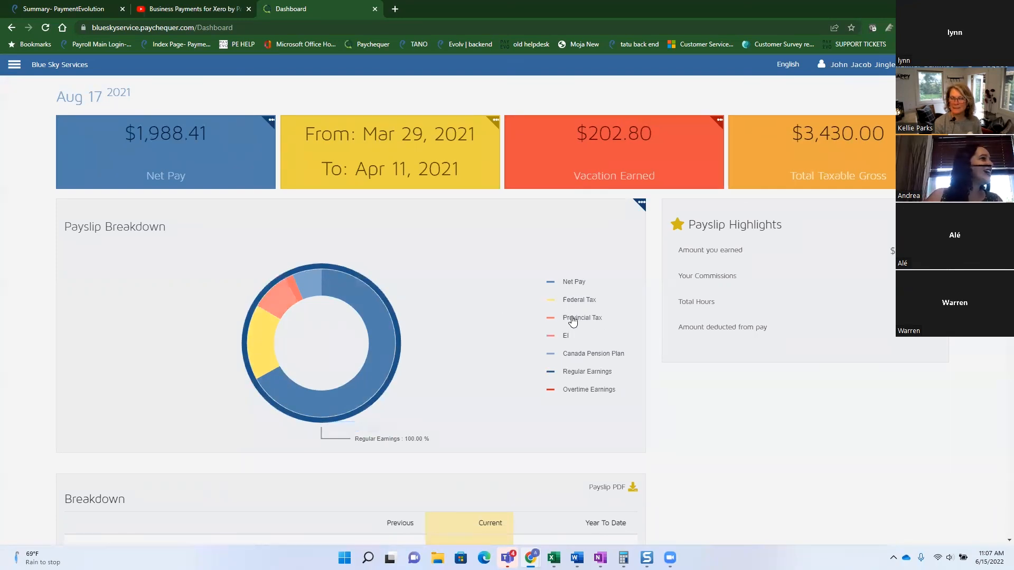
# Switch the Payslip Breakdown to a net pay line chart across the 2021 pay dates and review the table.
pyautogui.click(75, 96)
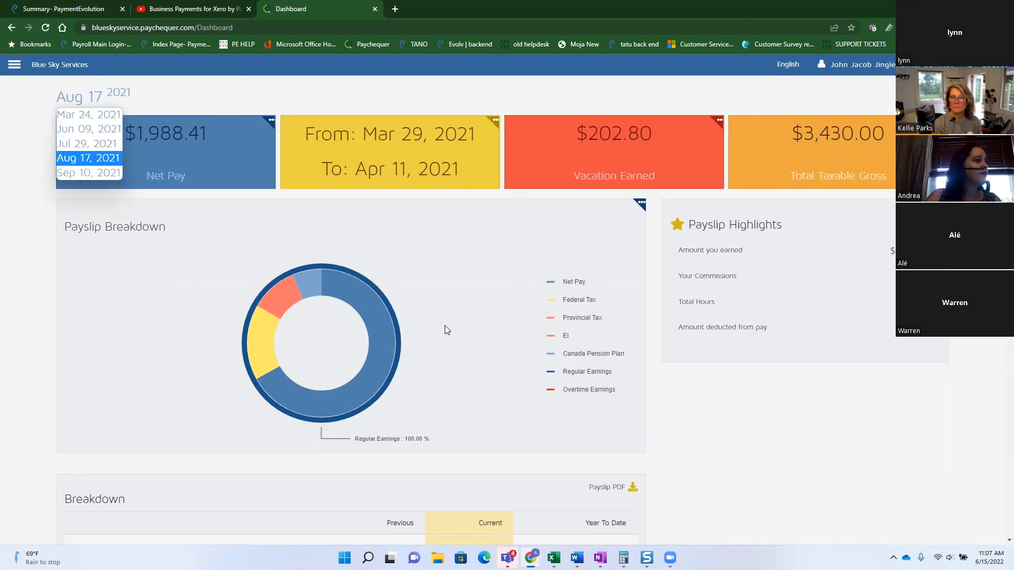
pyautogui.click(640, 204)
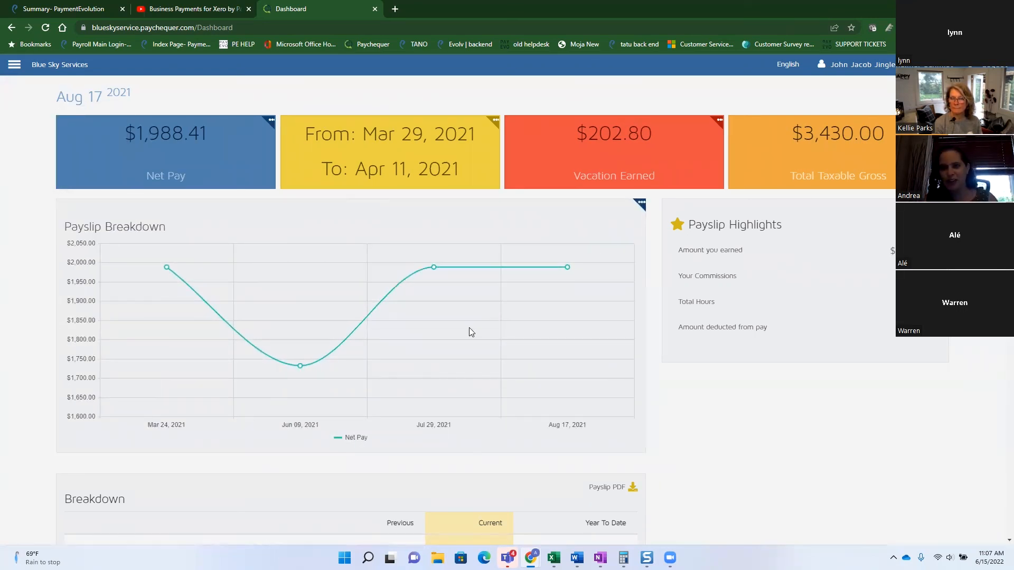
pyautogui.scroll(-1, 462, 342)
pyautogui.scroll(-4, 461, 339)
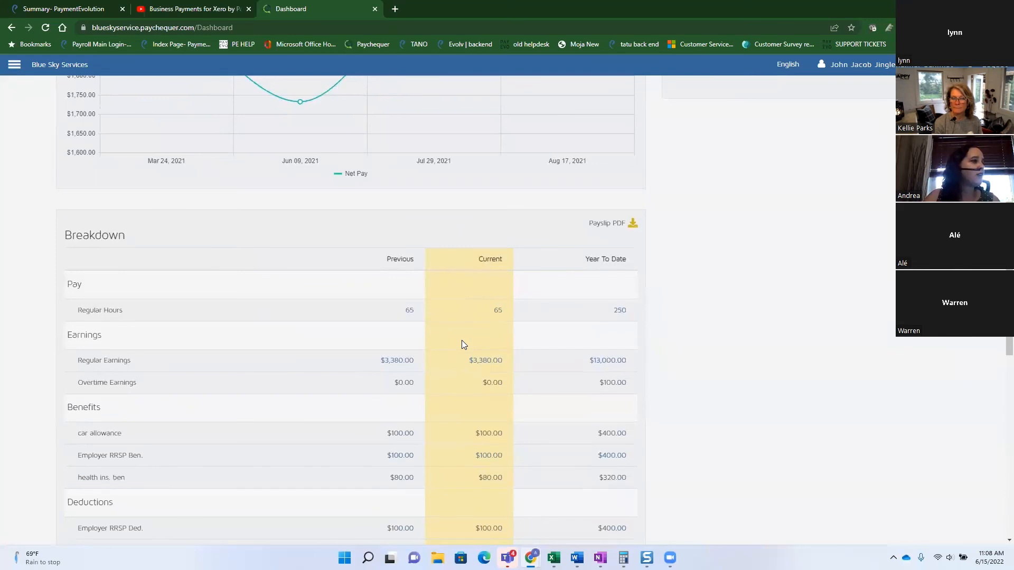
pyautogui.scroll(-3, 462, 340)
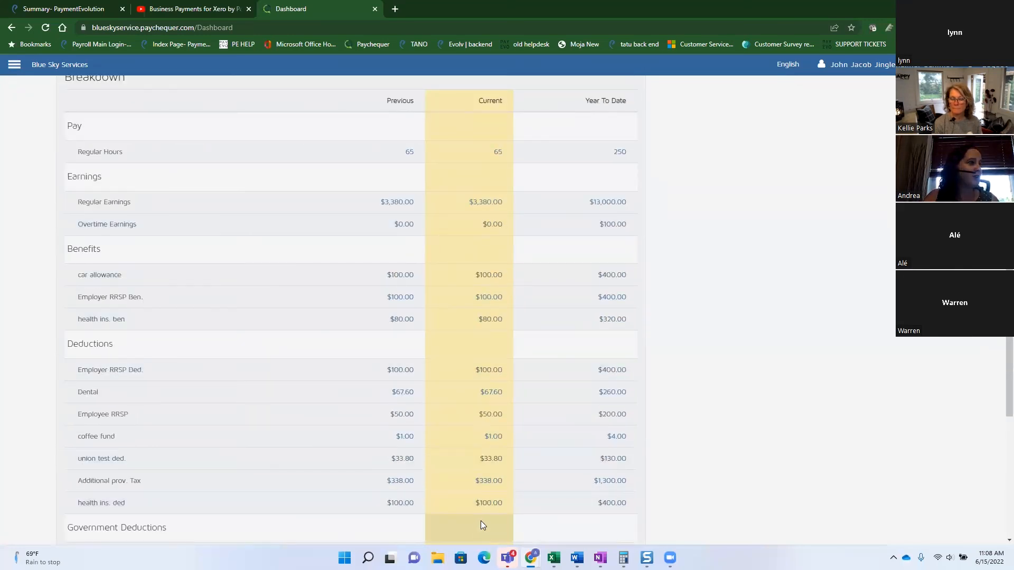
# Open the employee's T4 Tax Documents from the portal's navigation menu.
pyautogui.scroll(4, 481, 520)
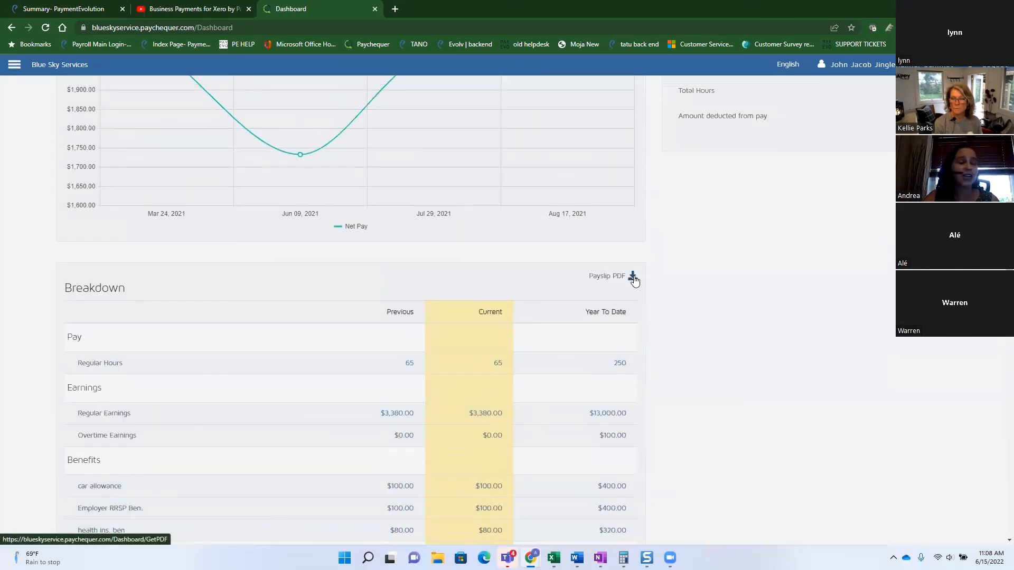
pyautogui.scroll(4, 470, 355)
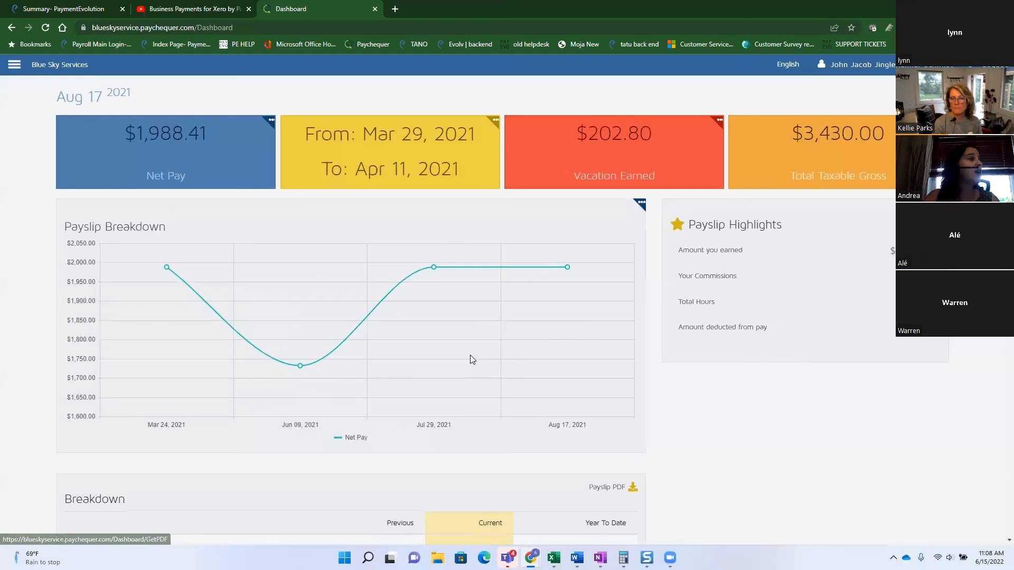
pyautogui.click(14, 66)
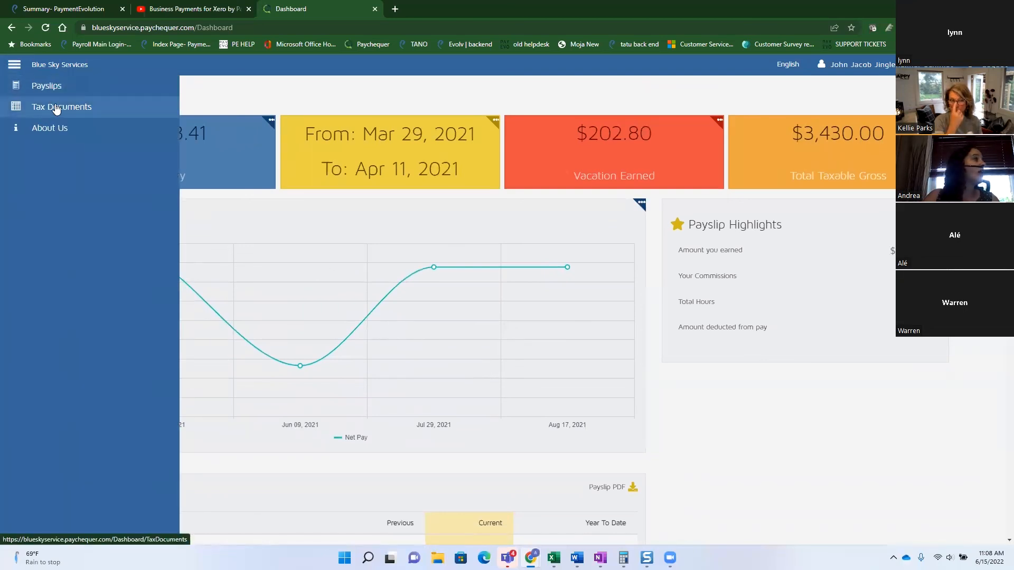
pyautogui.click(58, 107)
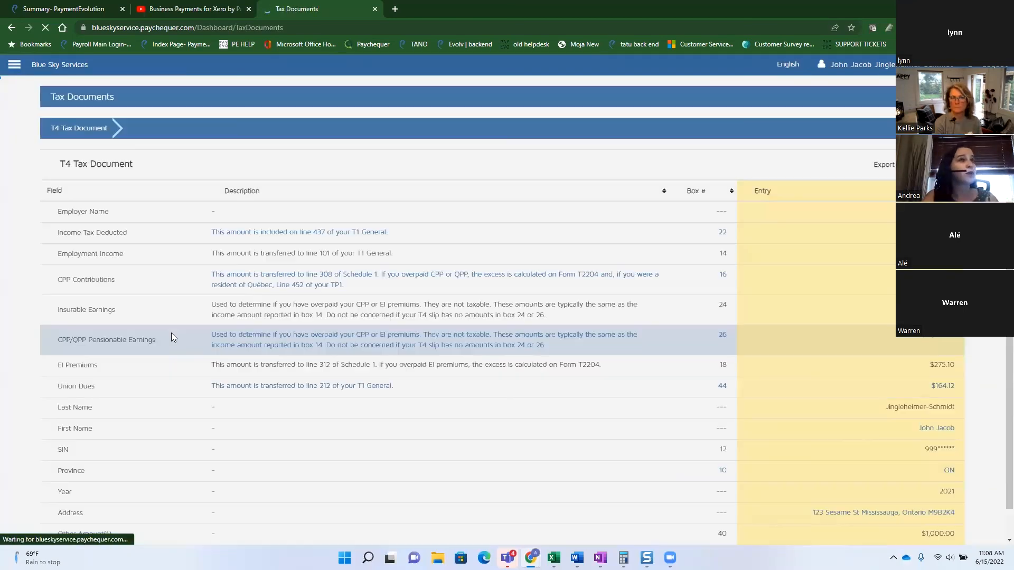